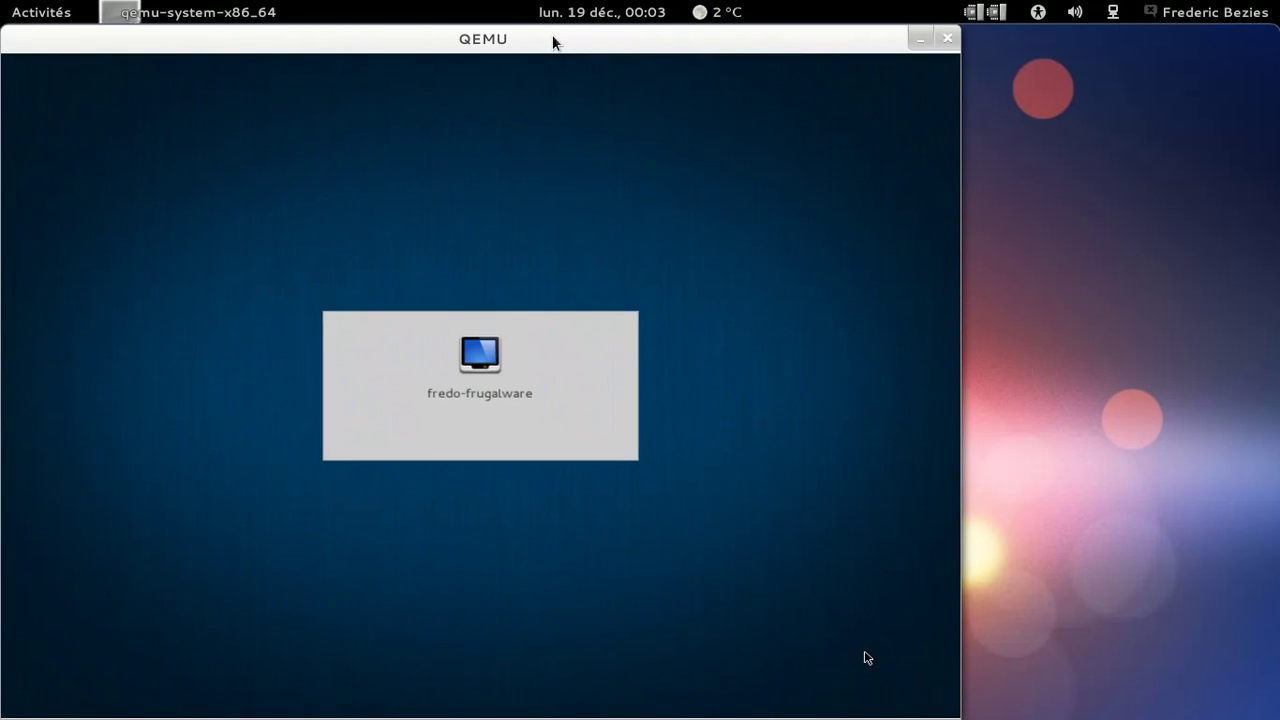
Step: Center the virtual machine window on the desktop and log in to the listed user account with its password
{"action": "left_click_drag", "start_coordinate": [539, 45], "coordinate": [639, 45]}
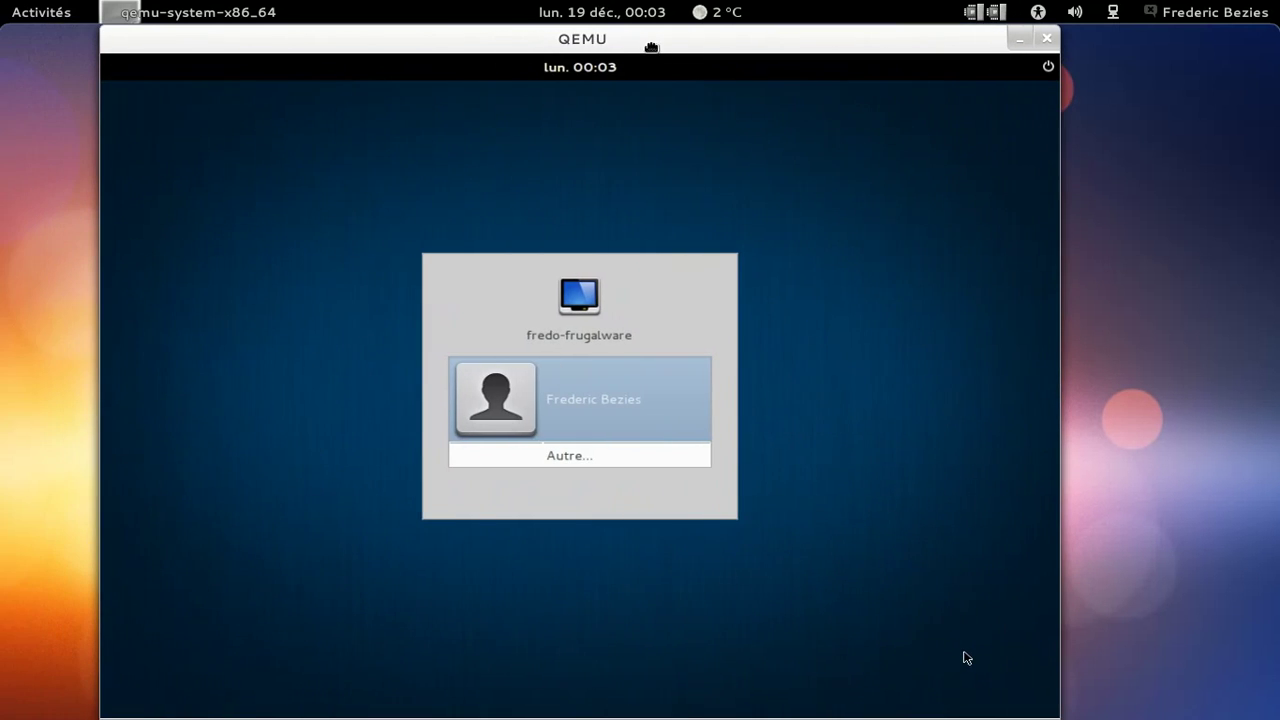
{"action": "left_click", "coordinate": [658, 58]}
{"action": "left_click", "coordinate": [666, 404]}
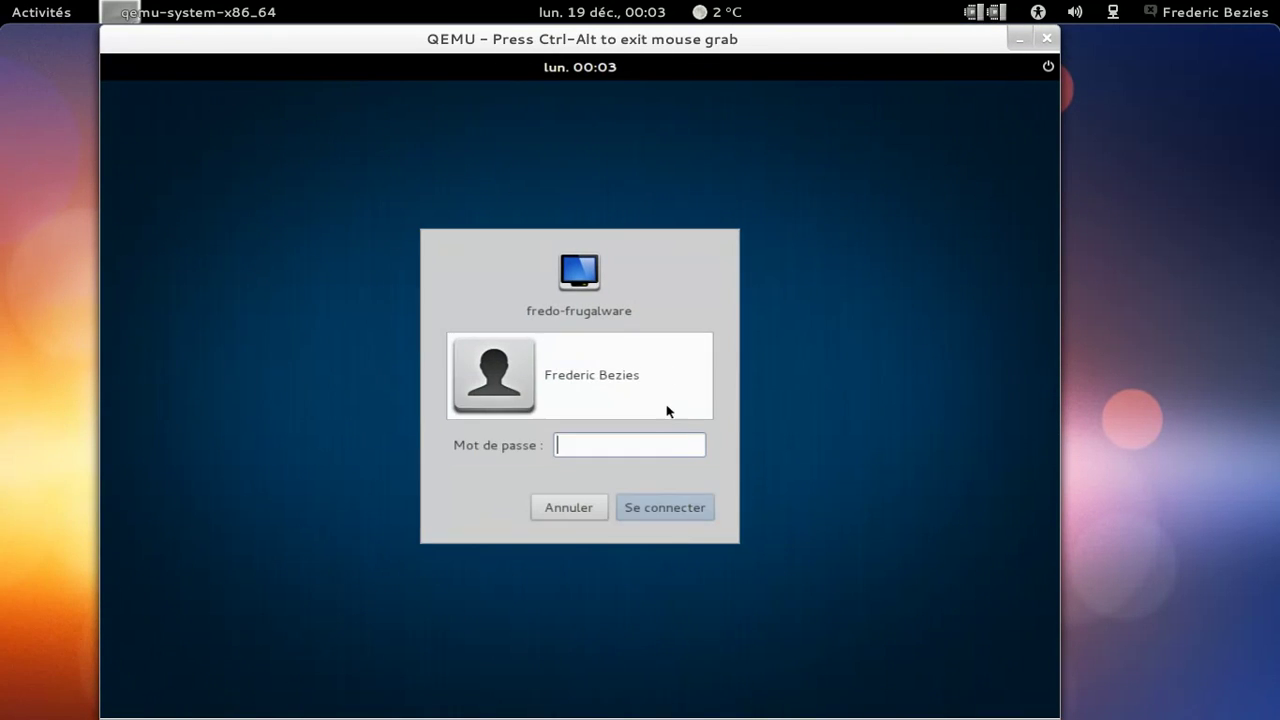
{"action": "type", "text": "********"}
{"action": "key", "text": "Return"}
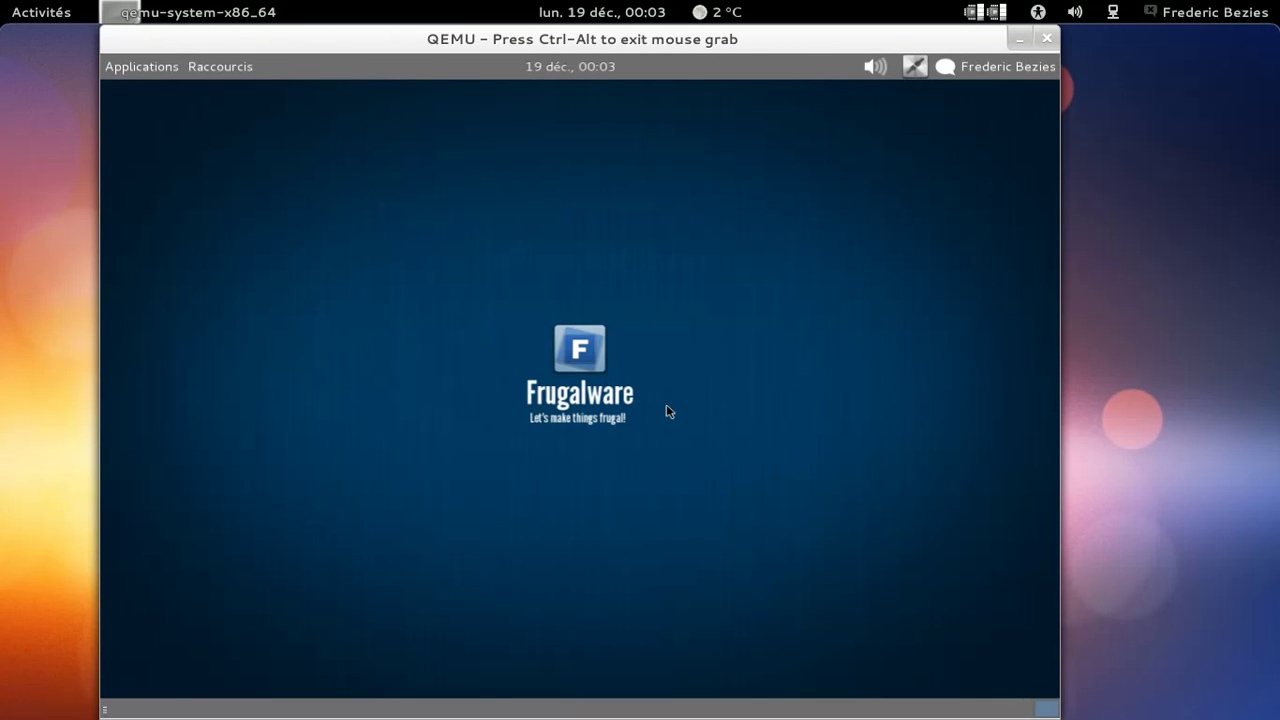
Step: Run "gnome-shell --replace &" in a terminal, then exit the terminal session
{"action": "left_click", "coordinate": [164, 72]}
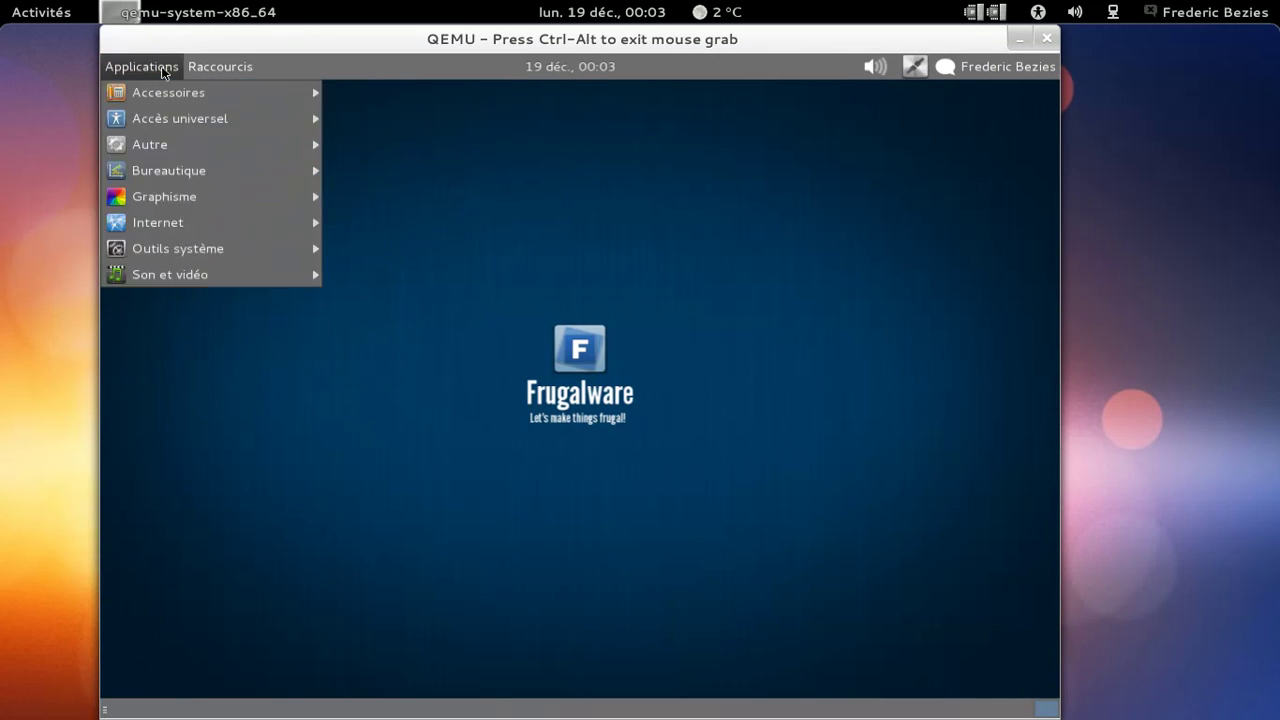
{"action": "mouse_move", "coordinate": [152, 101]}
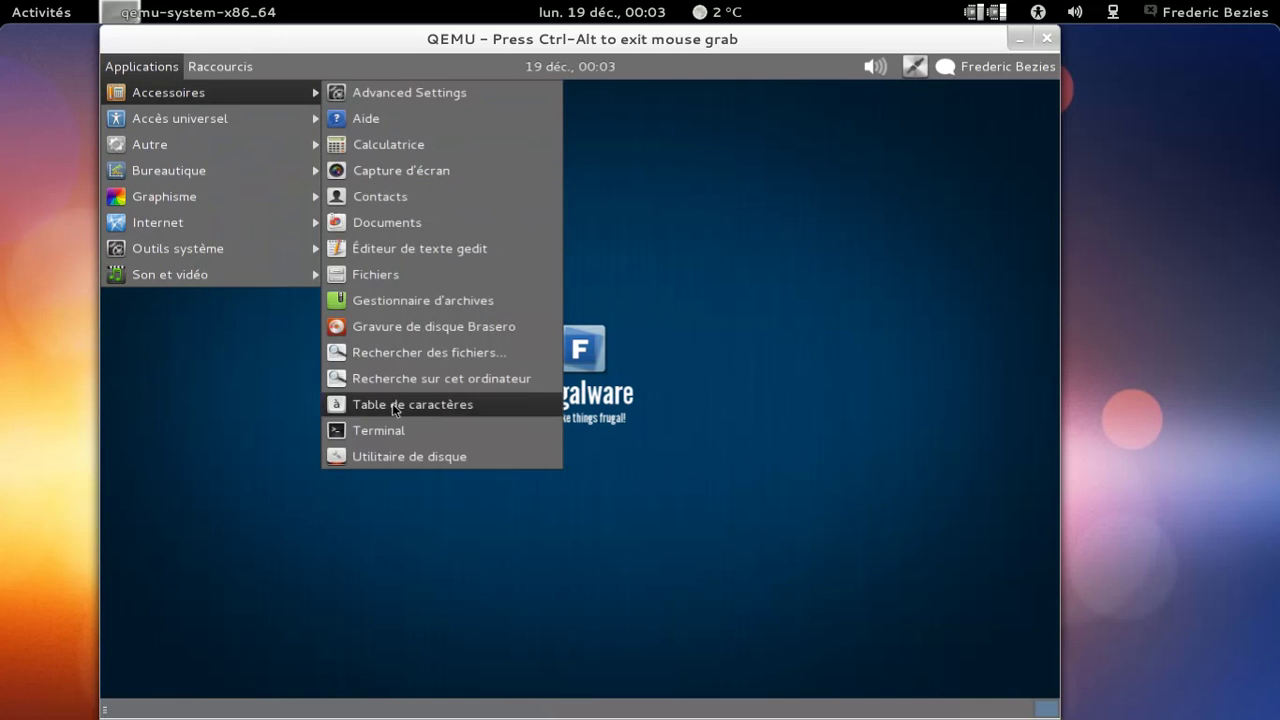
{"action": "left_click", "coordinate": [390, 435]}
{"action": "type", "text": "gnome-shell --replace &"}
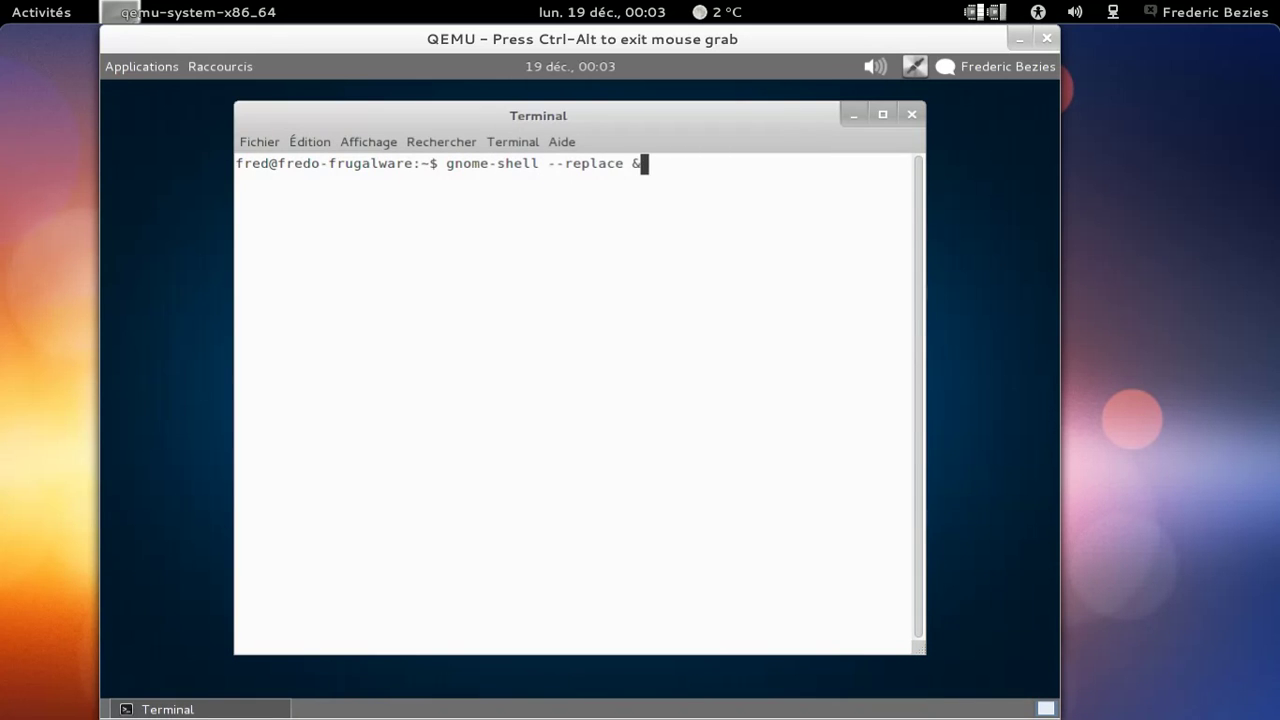
{"action": "key", "text": "Return"}
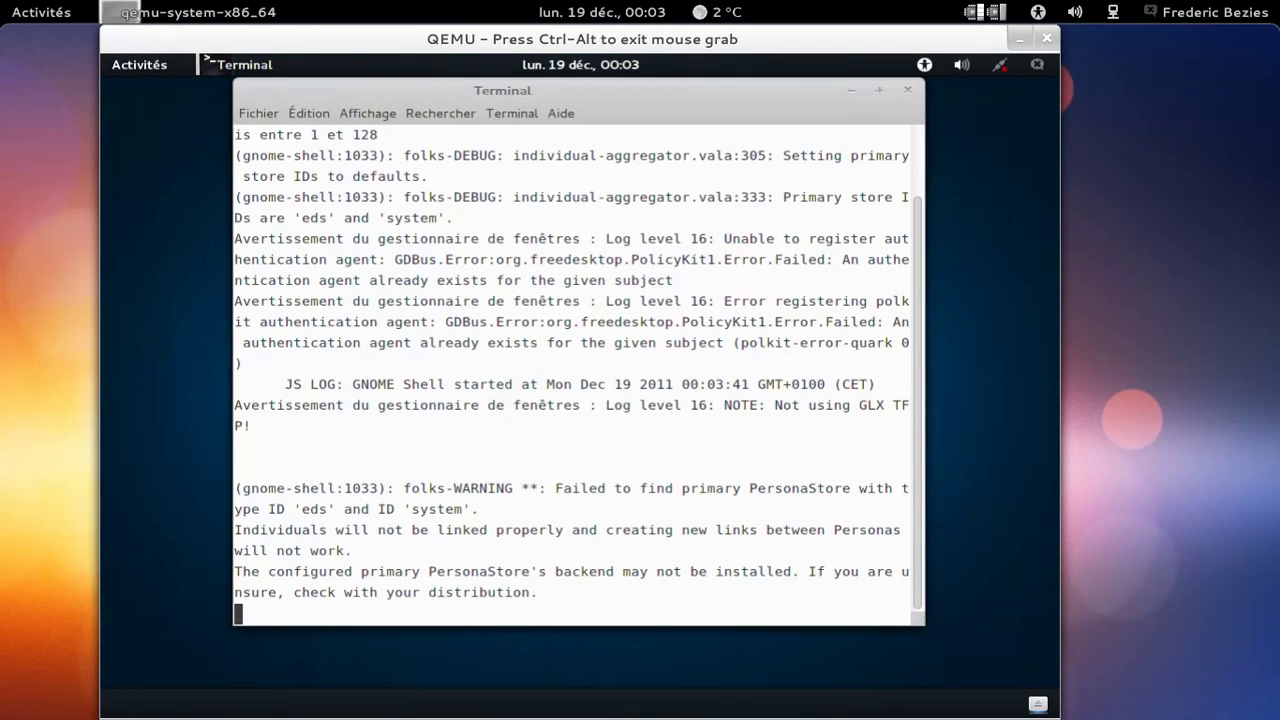
{"action": "key", "text": "Return"}
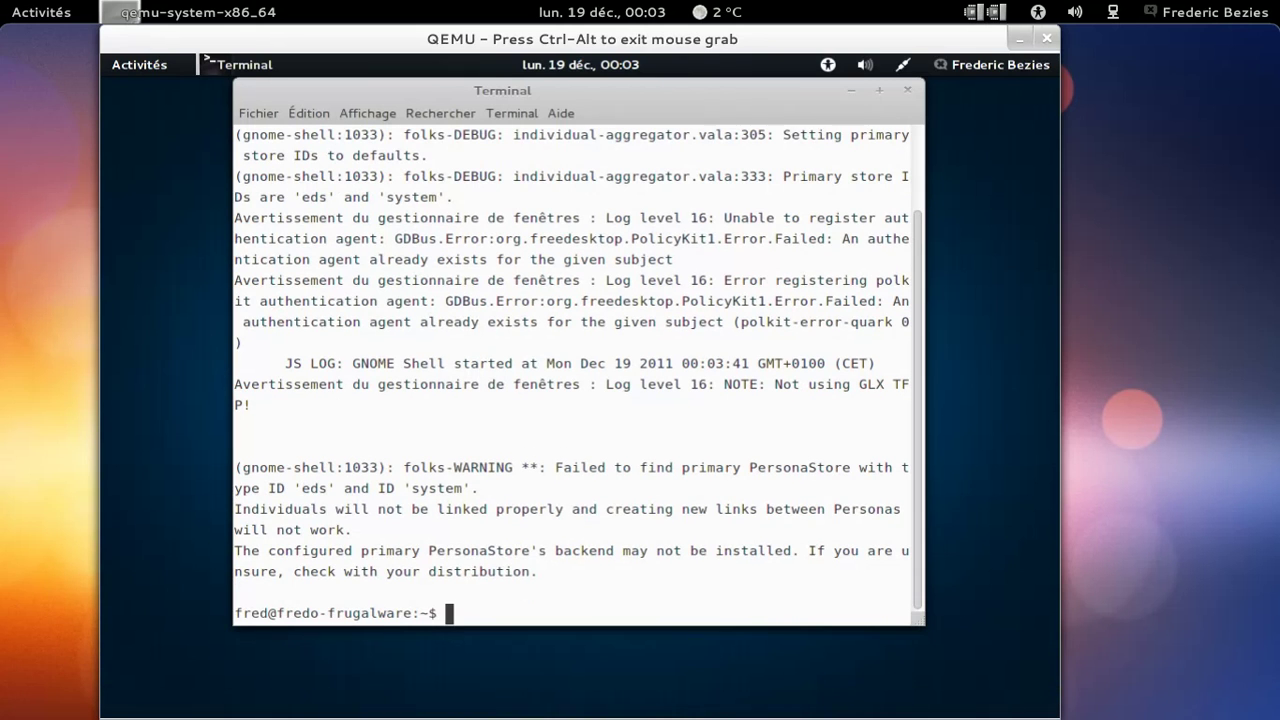
{"action": "type", "text": "exit"}
{"action": "key", "text": "Return"}
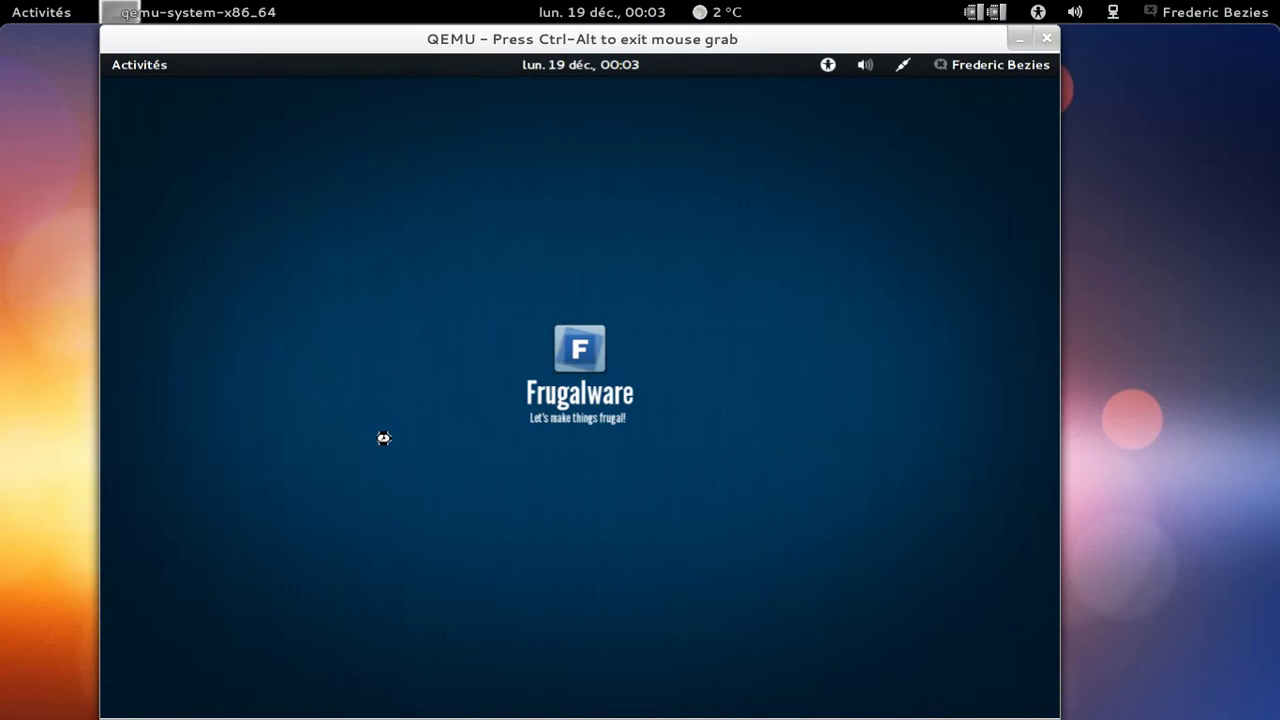
Step: Review the Informations système summary and the available categories in Paramètres système, then close the settings
{"action": "left_click", "coordinate": [971, 64]}
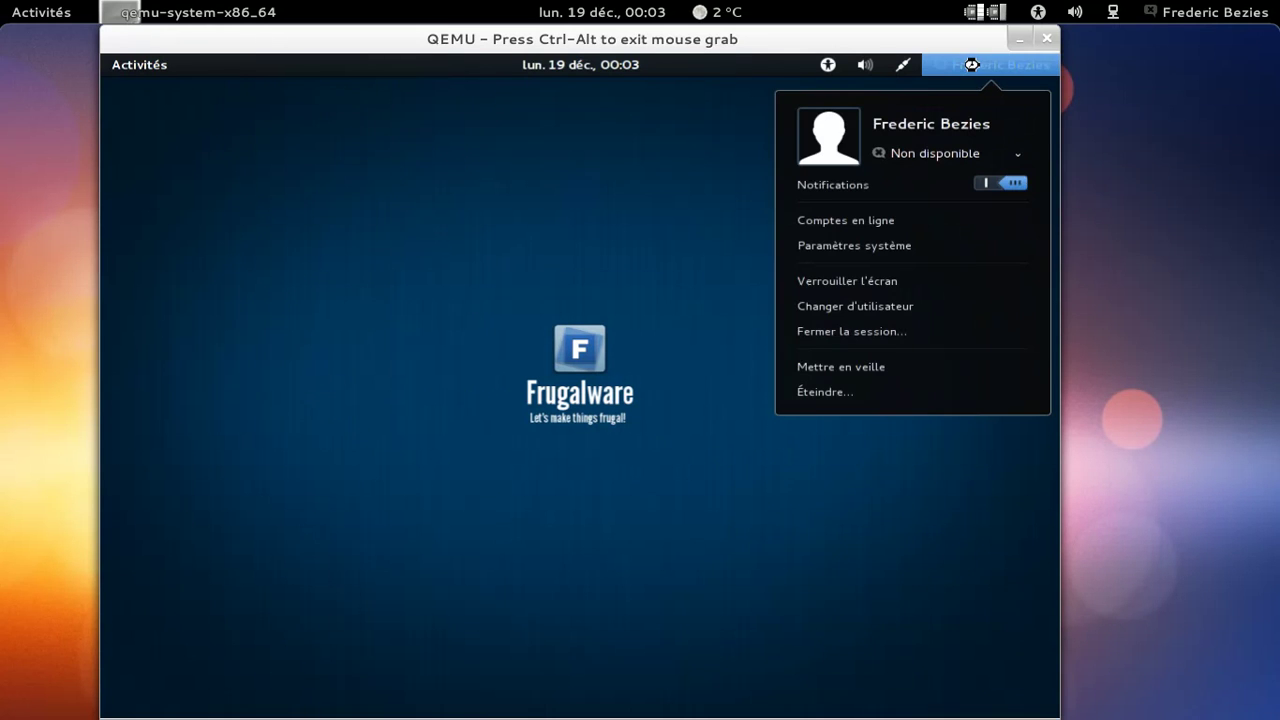
{"action": "left_click", "coordinate": [898, 243]}
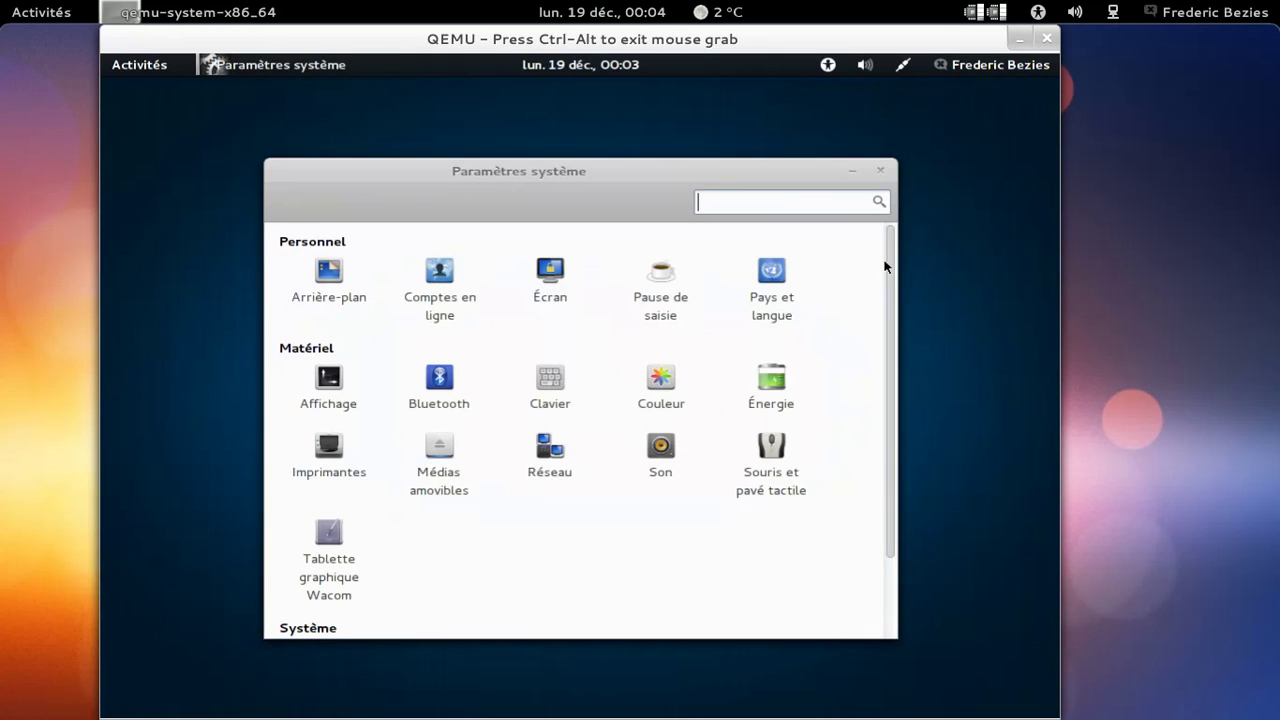
{"action": "scroll", "coordinate": [894, 403], "scroll_direction": "down", "scroll_amount": 2}
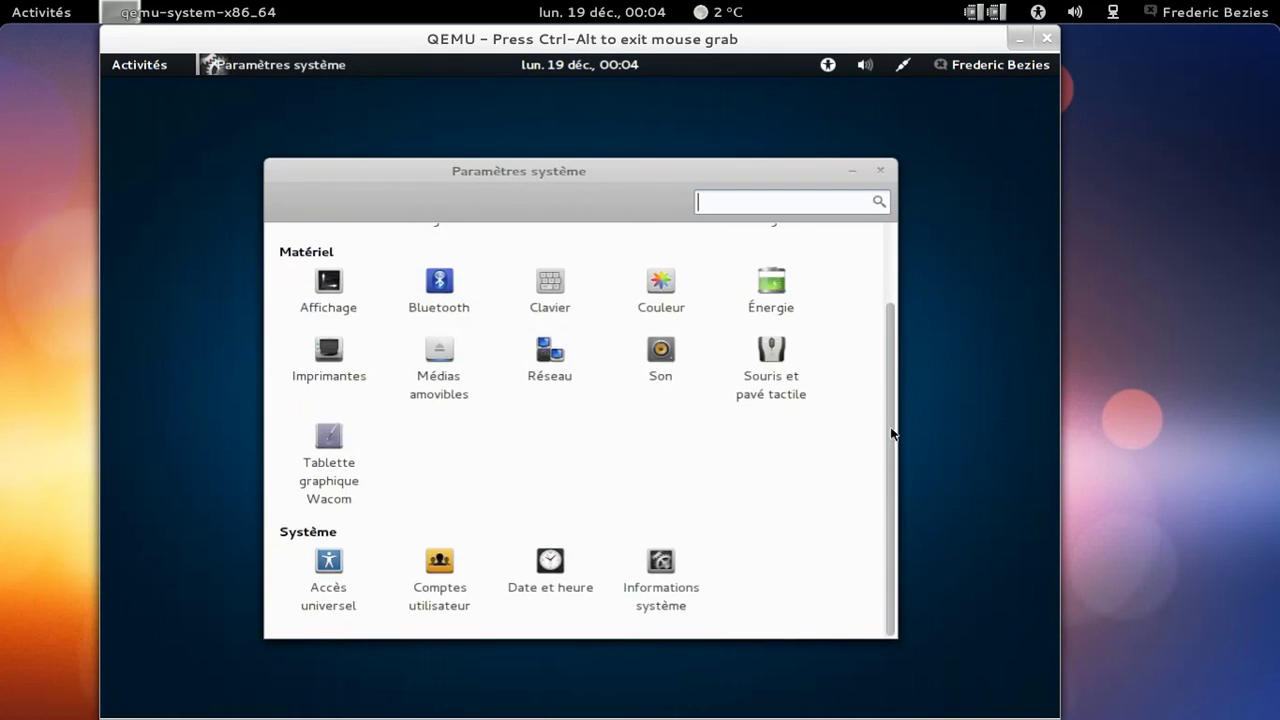
{"action": "left_click", "coordinate": [653, 572]}
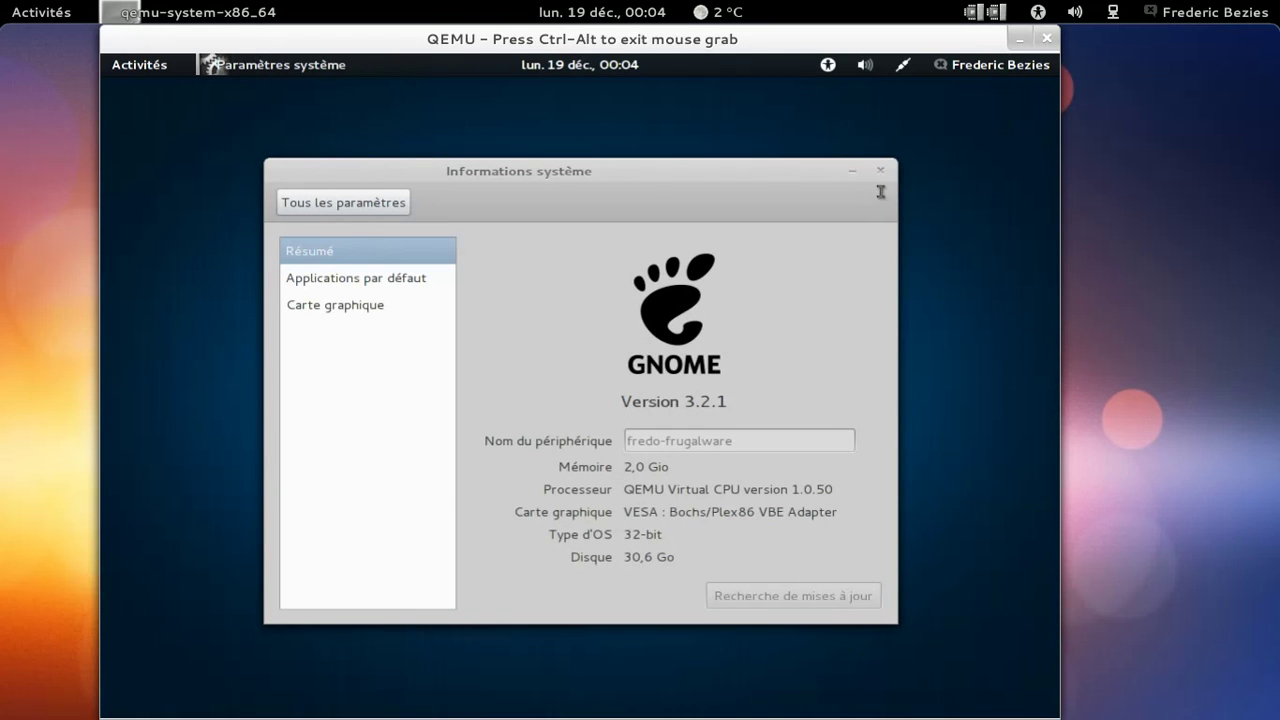
{"action": "left_click", "coordinate": [388, 204]}
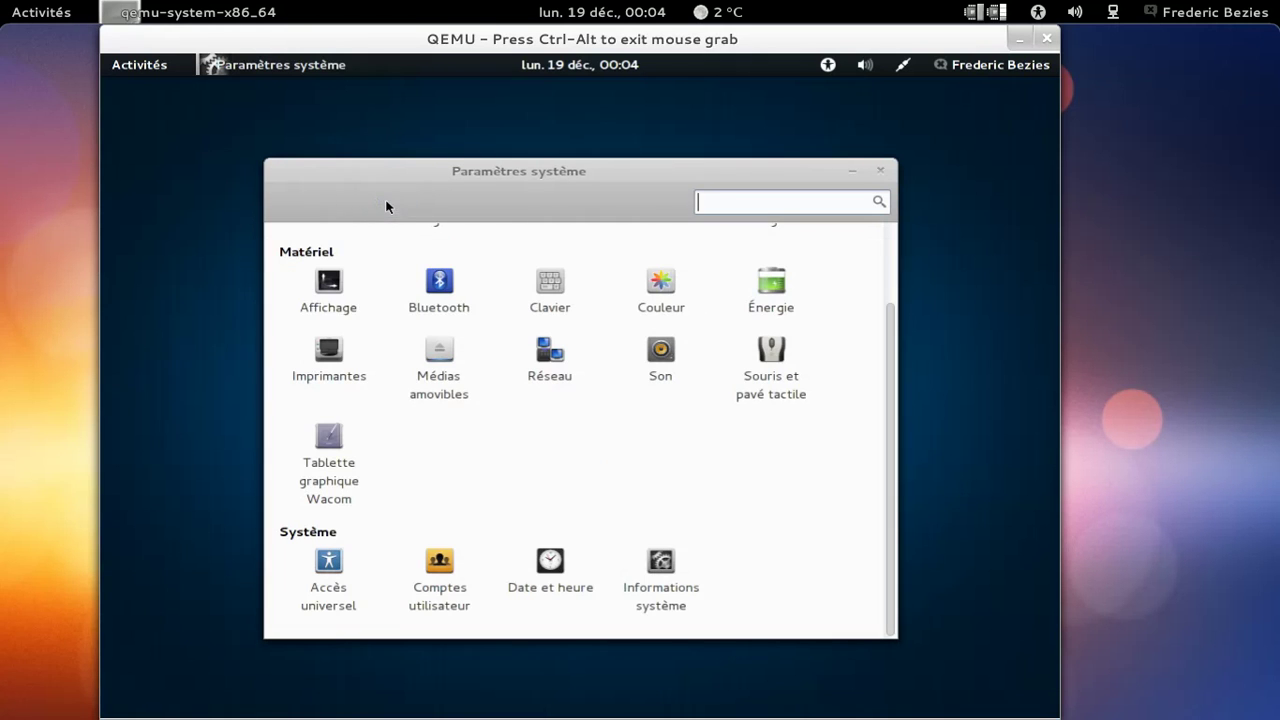
{"action": "left_click_drag", "start_coordinate": [889, 357], "coordinate": [882, 246]}
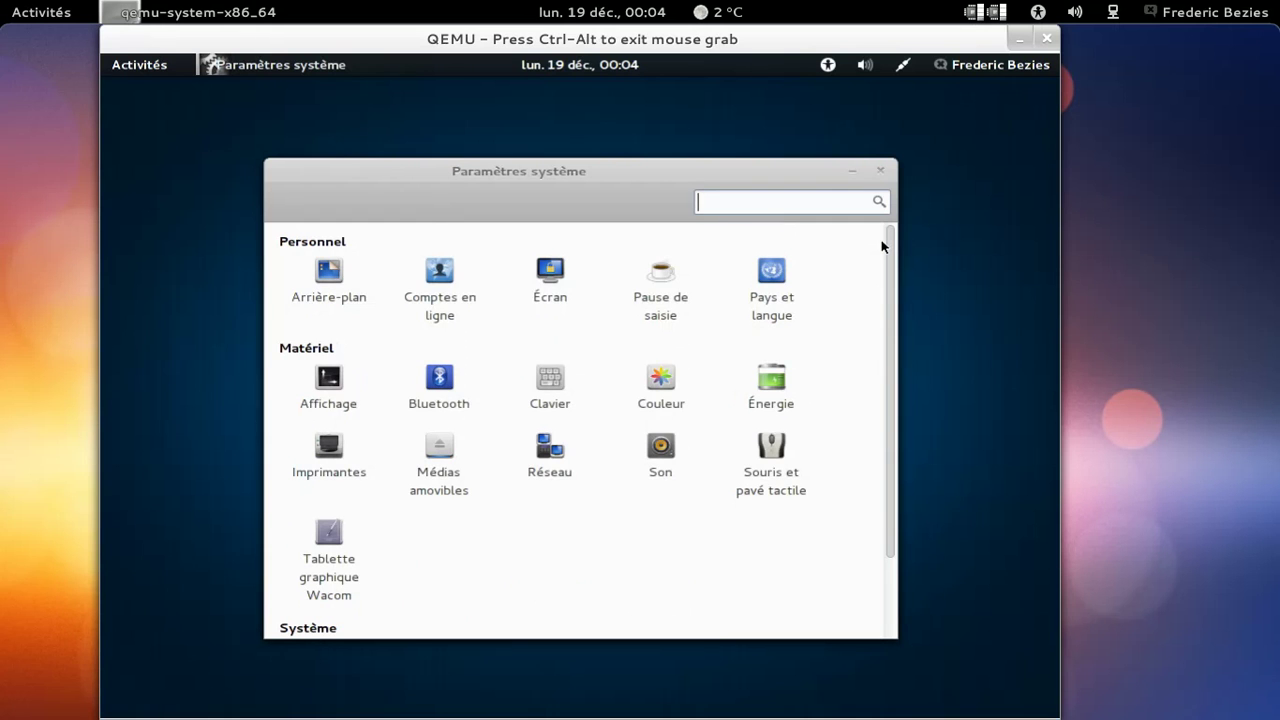
{"action": "left_click", "coordinate": [881, 172]}
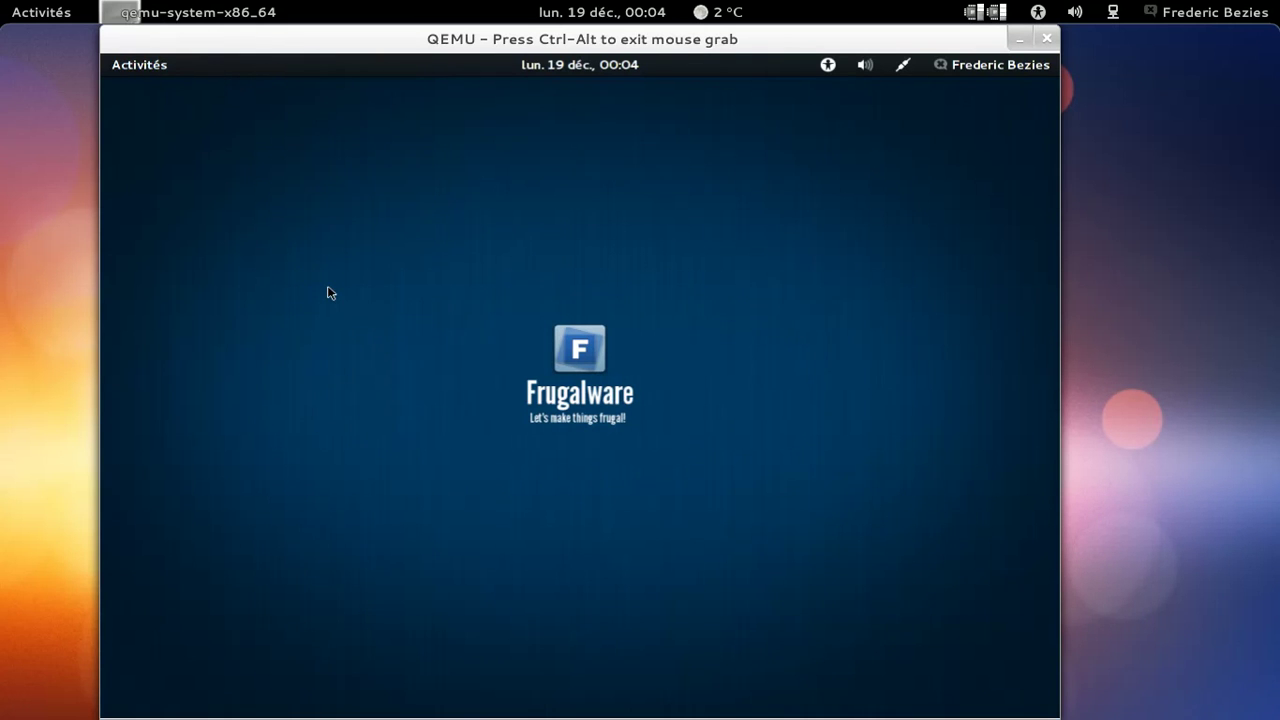
Step: Search the activities overview for "moni", then extend the search to "moniteur"
{"action": "left_click", "coordinate": [140, 65]}
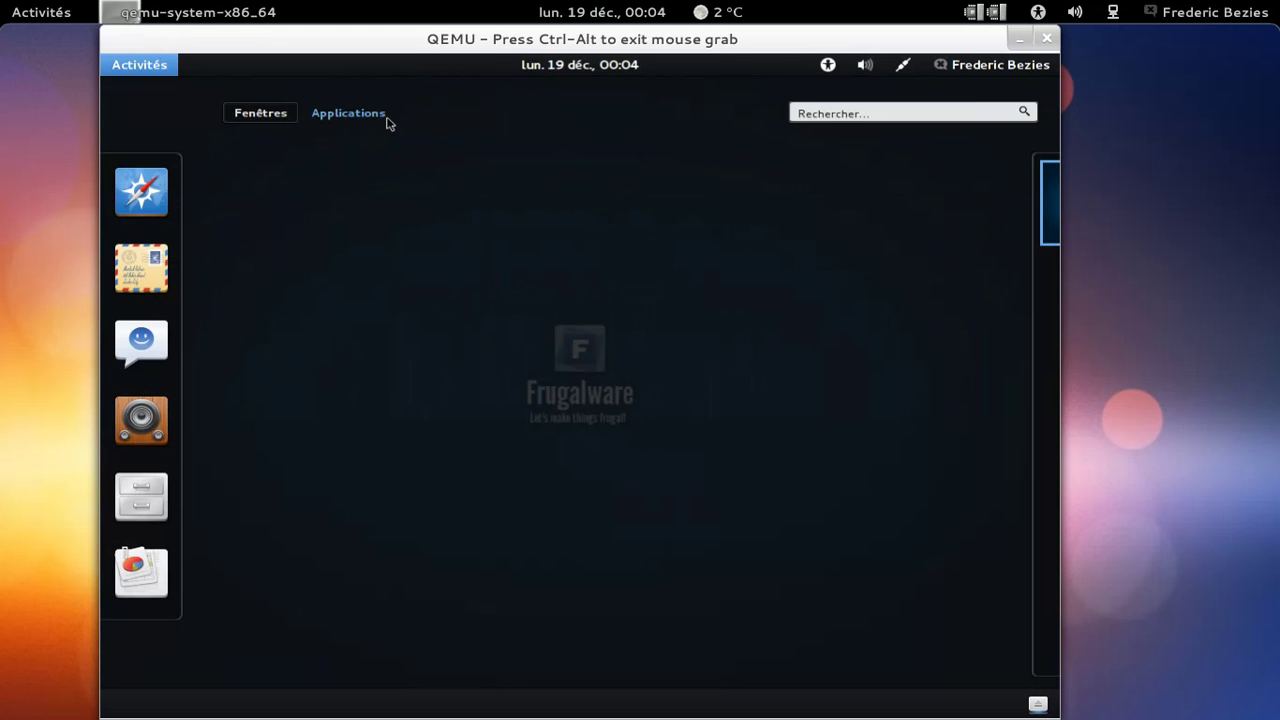
{"action": "left_click", "coordinate": [872, 118]}
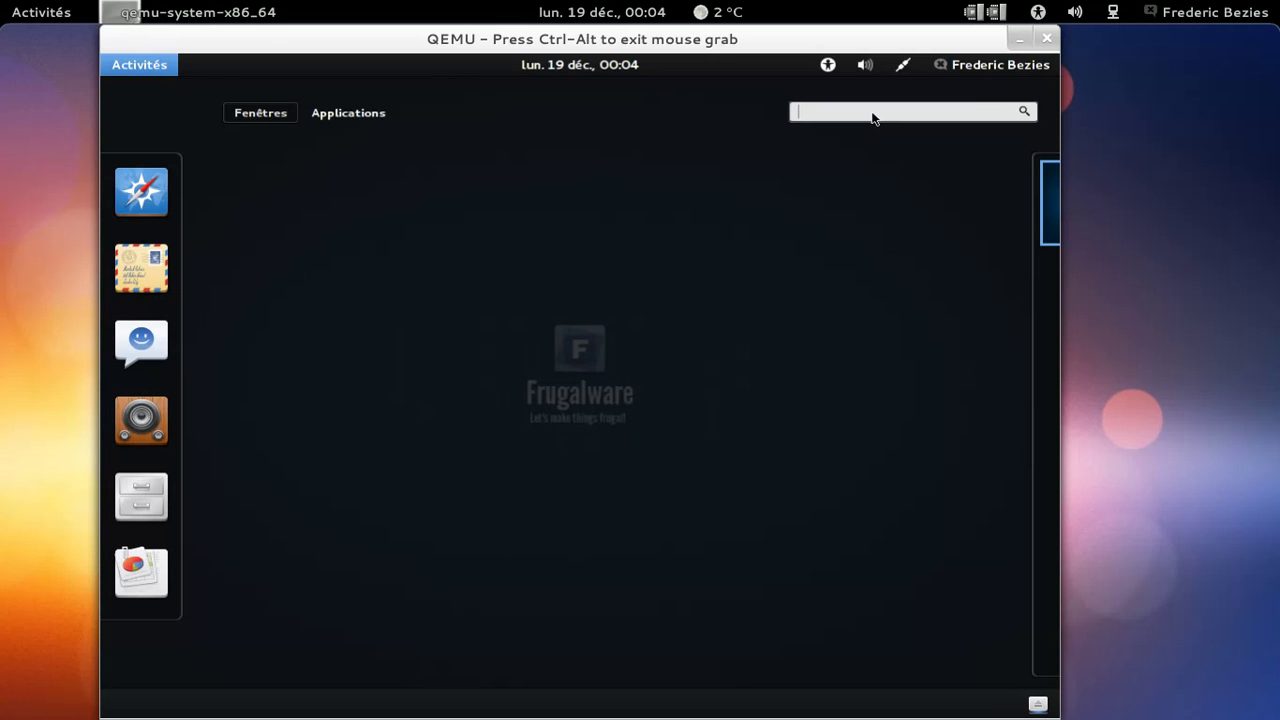
{"action": "type", "text": "moni"}
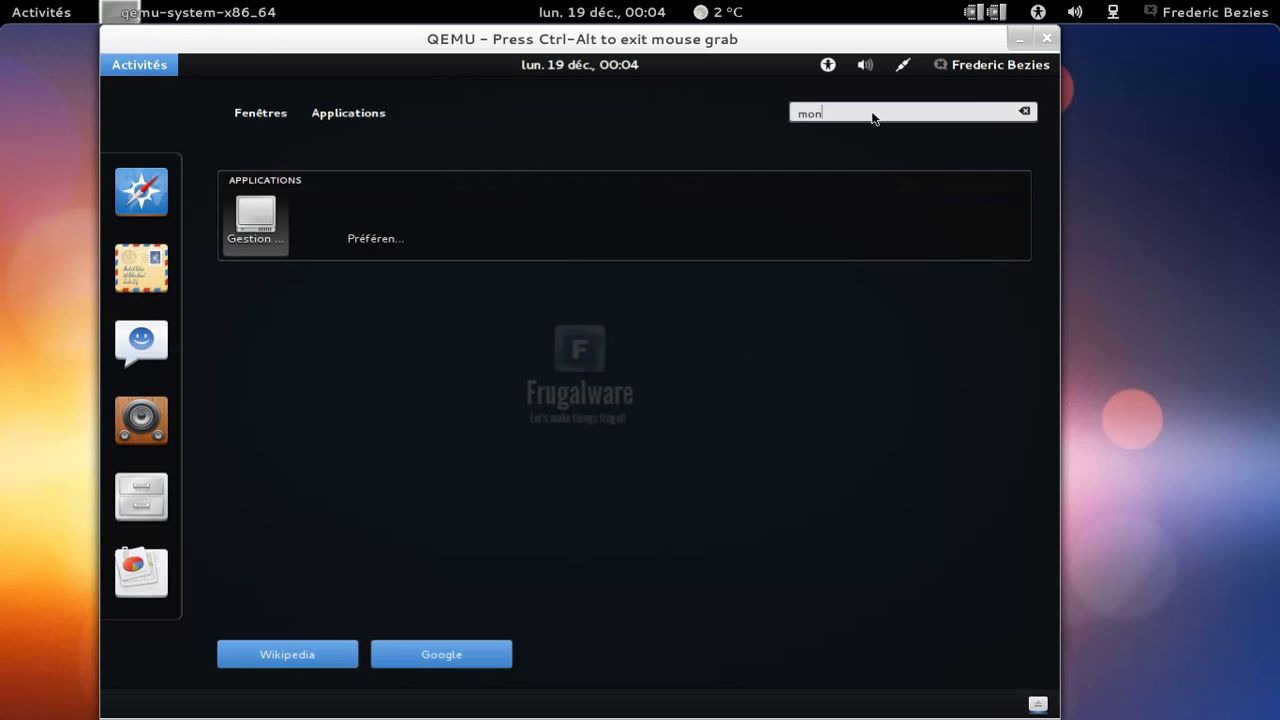
{"action": "type", "text": "i"}
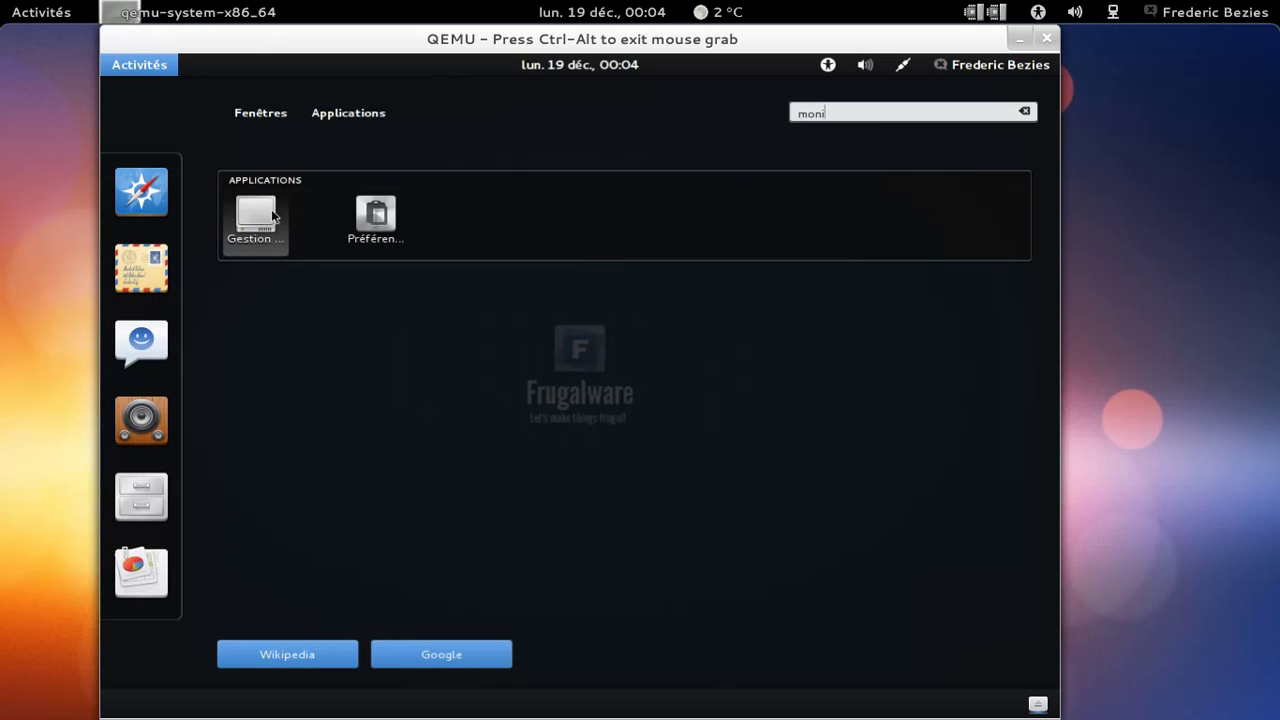
{"action": "left_click", "coordinate": [274, 215]}
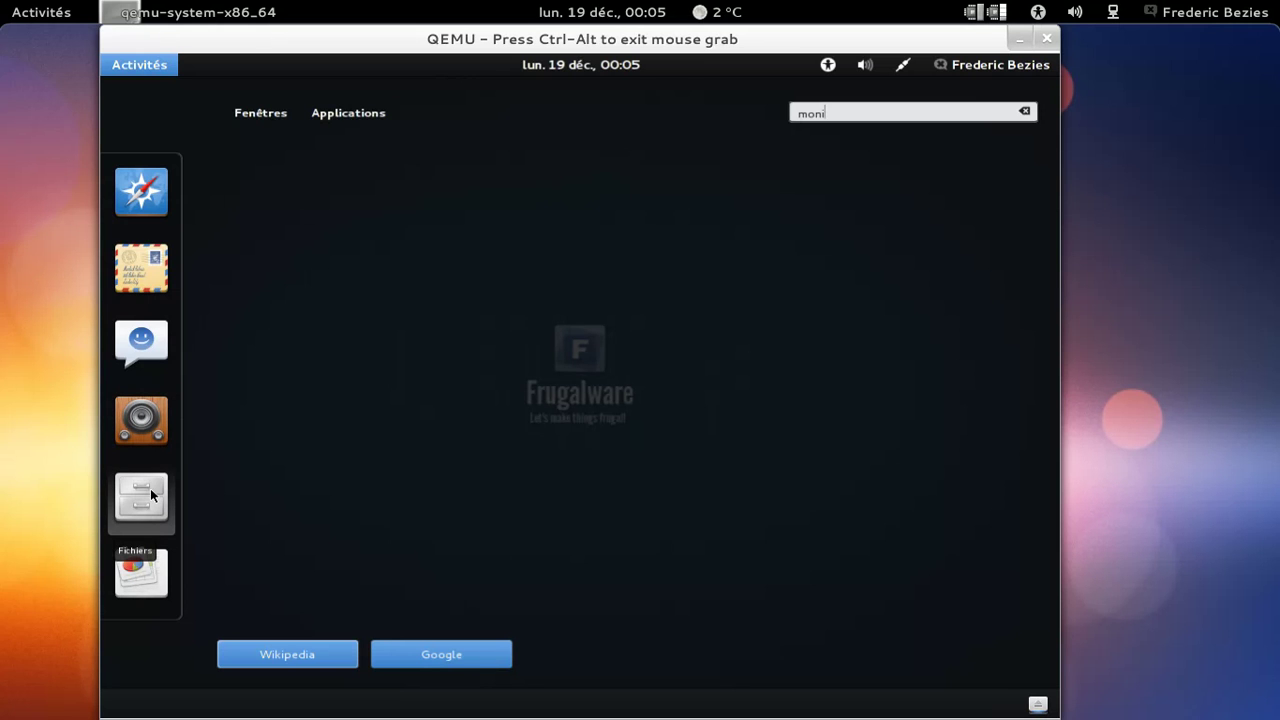
{"action": "type", "text": "te"}
{"action": "right_click", "coordinate": [893, 115]}
{"action": "type", "text": "ur"}
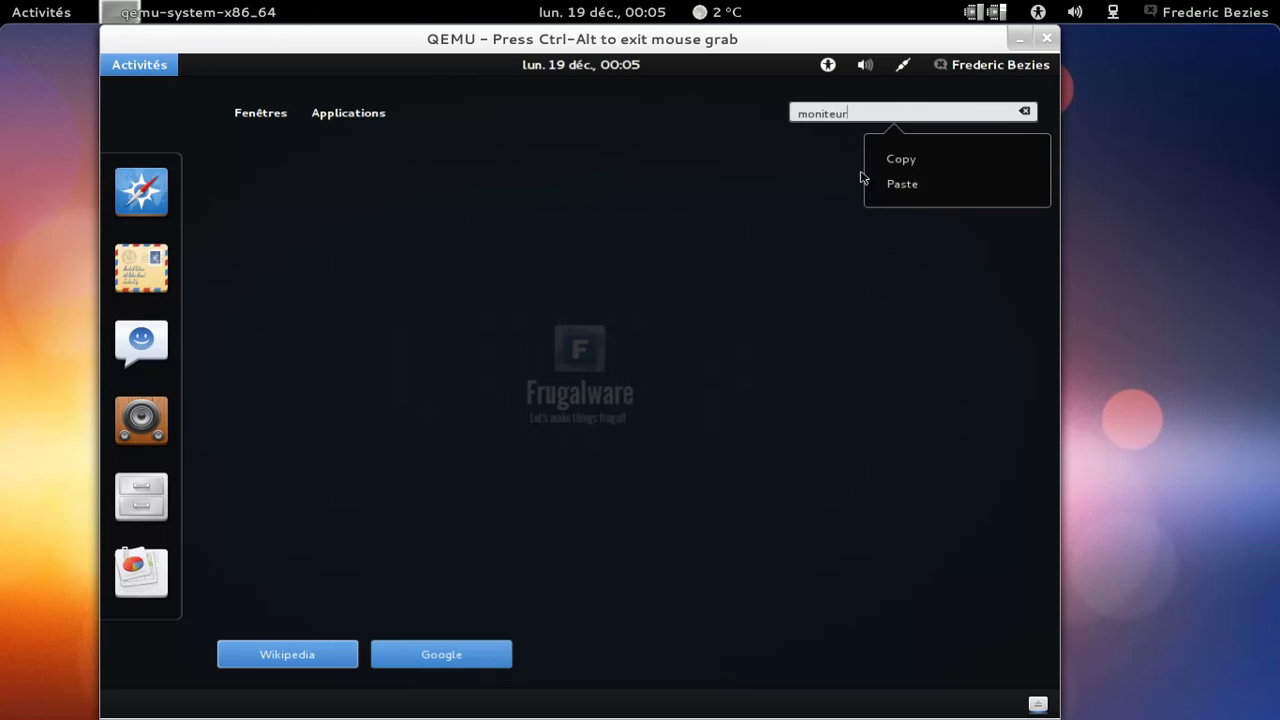
{"action": "left_click", "coordinate": [813, 146]}
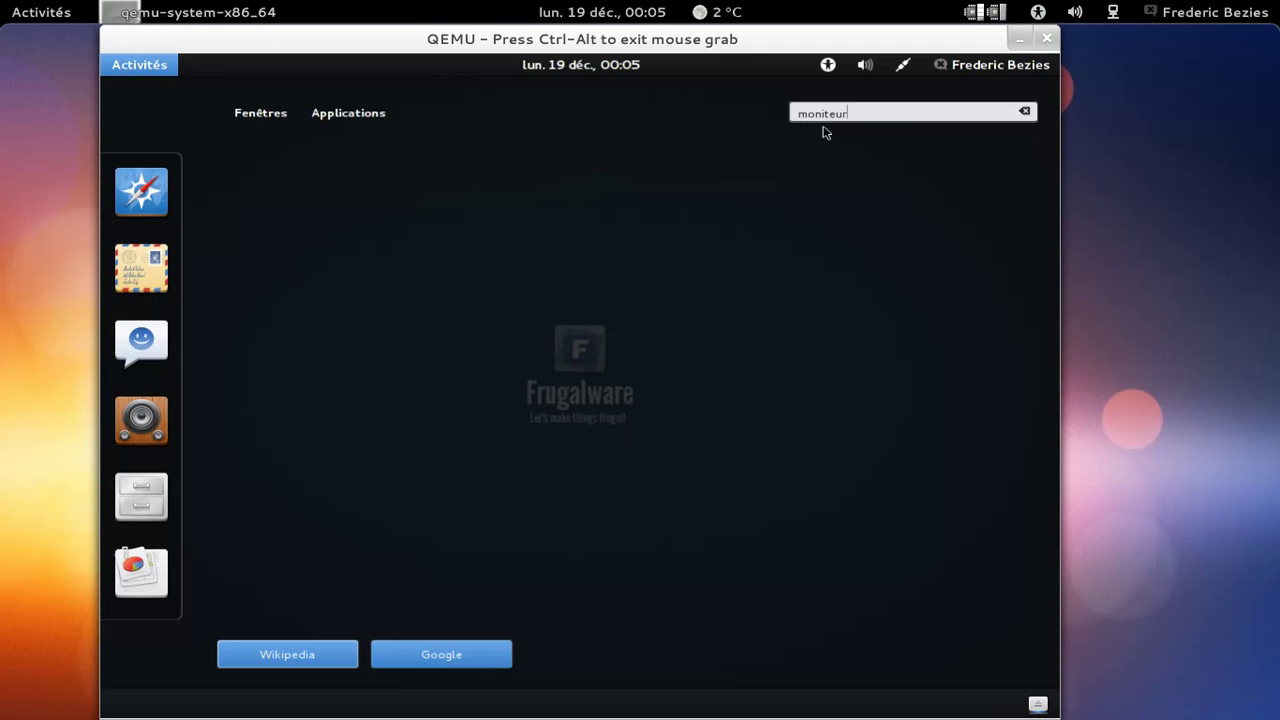
Step: Launch the disk mounting tool found by searching for "mont", then close its dialog
{"action": "key", "text": "BackSpace"}
{"action": "key", "text": "BackSpace"}
{"action": "key", "text": "BackSpace"}
{"action": "key", "text": "BackSpace"}
{"action": "key", "text": "BackSpace"}
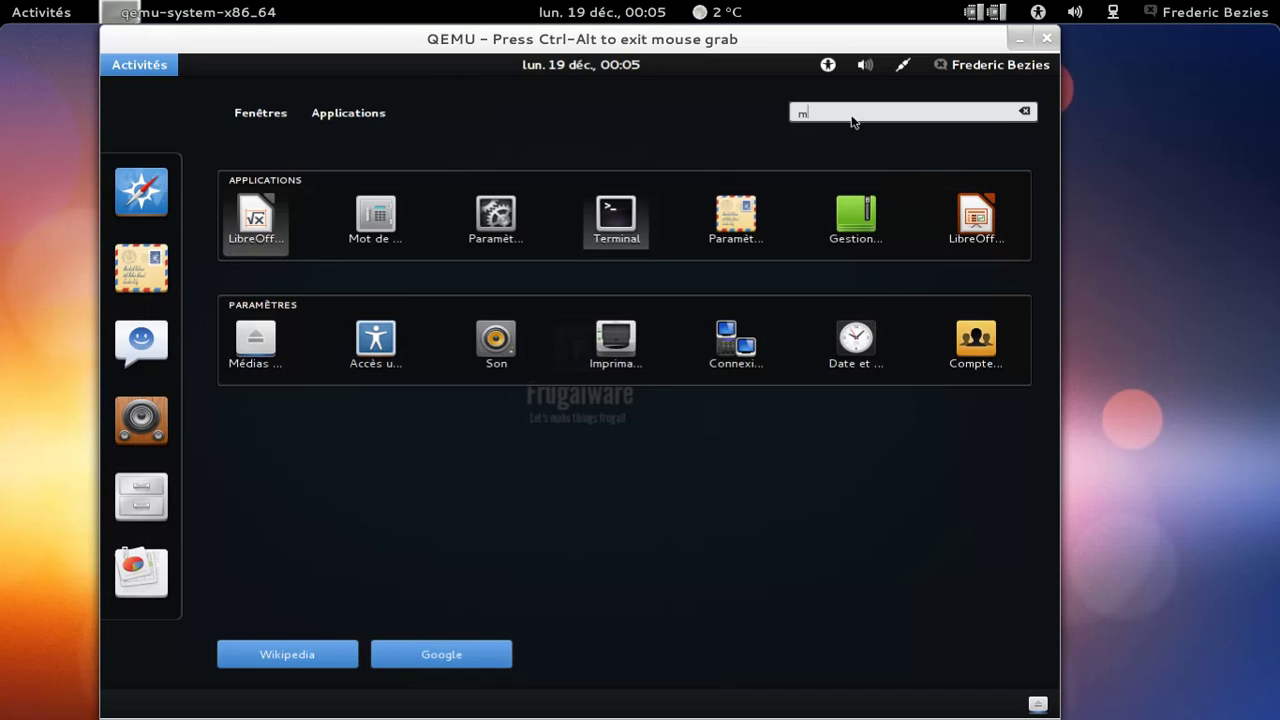
{"action": "type", "text": "ont"}
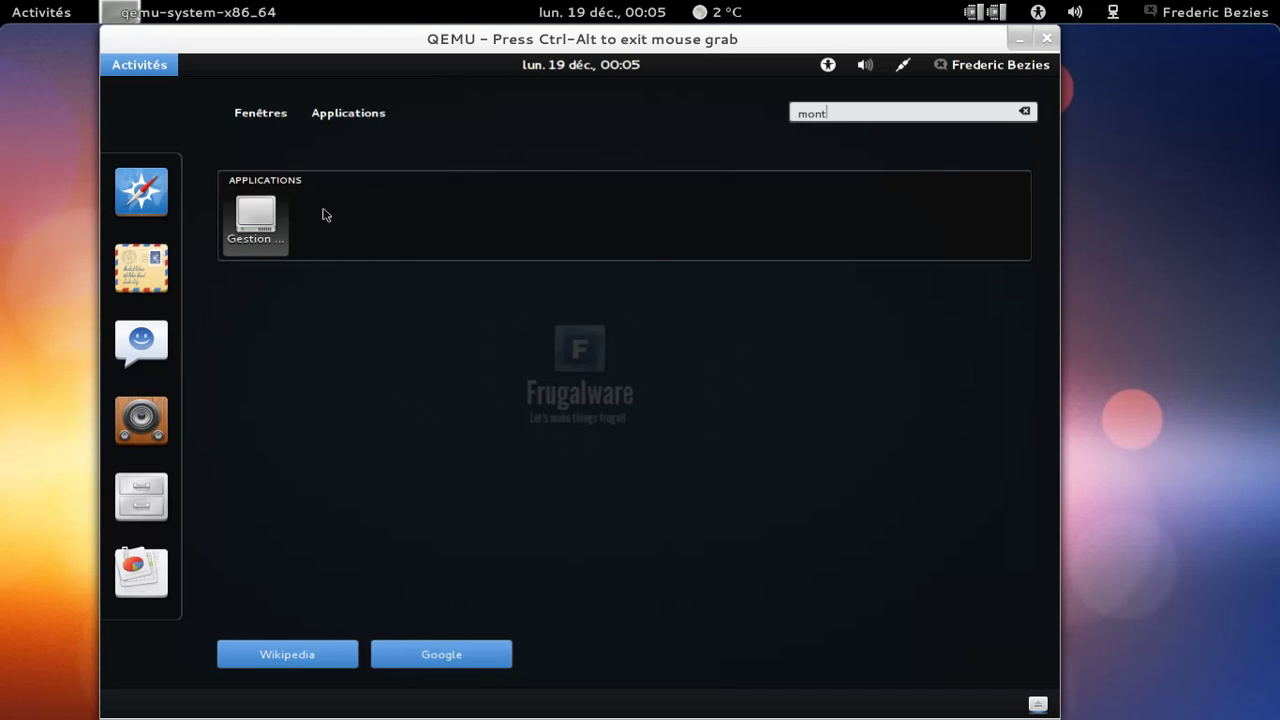
{"action": "left_click", "coordinate": [262, 217]}
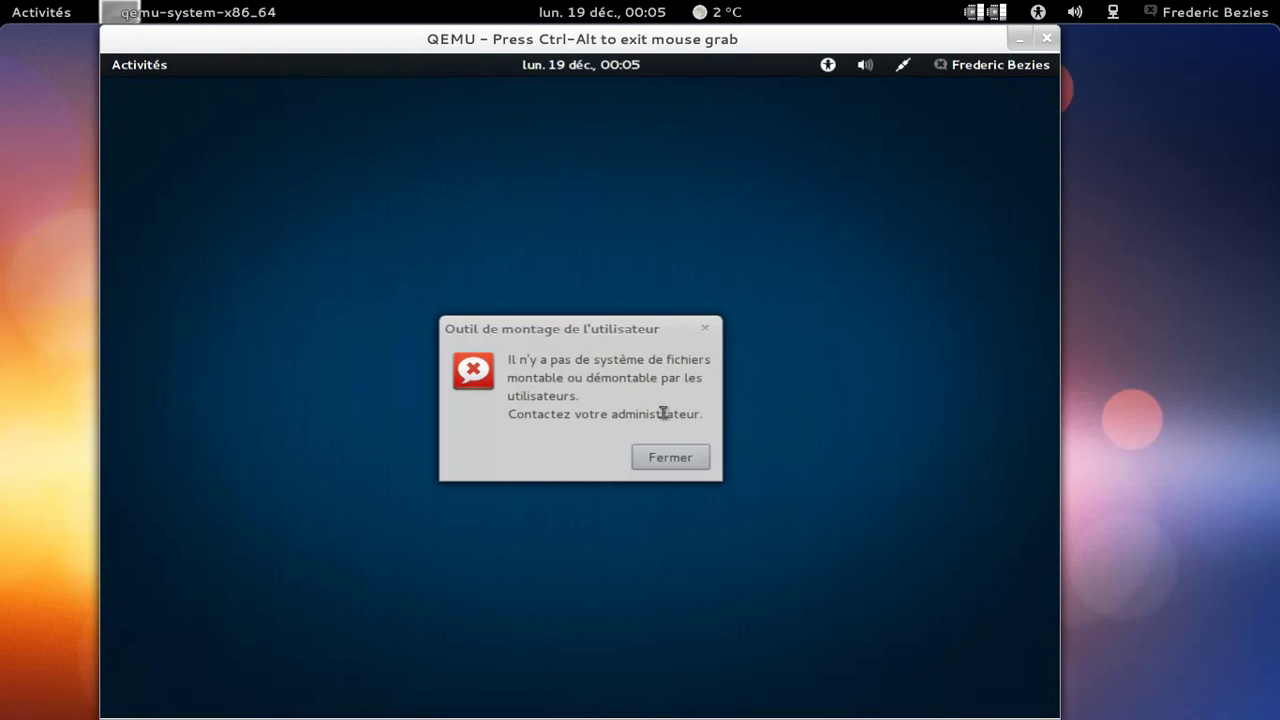
{"action": "left_click", "coordinate": [671, 451]}
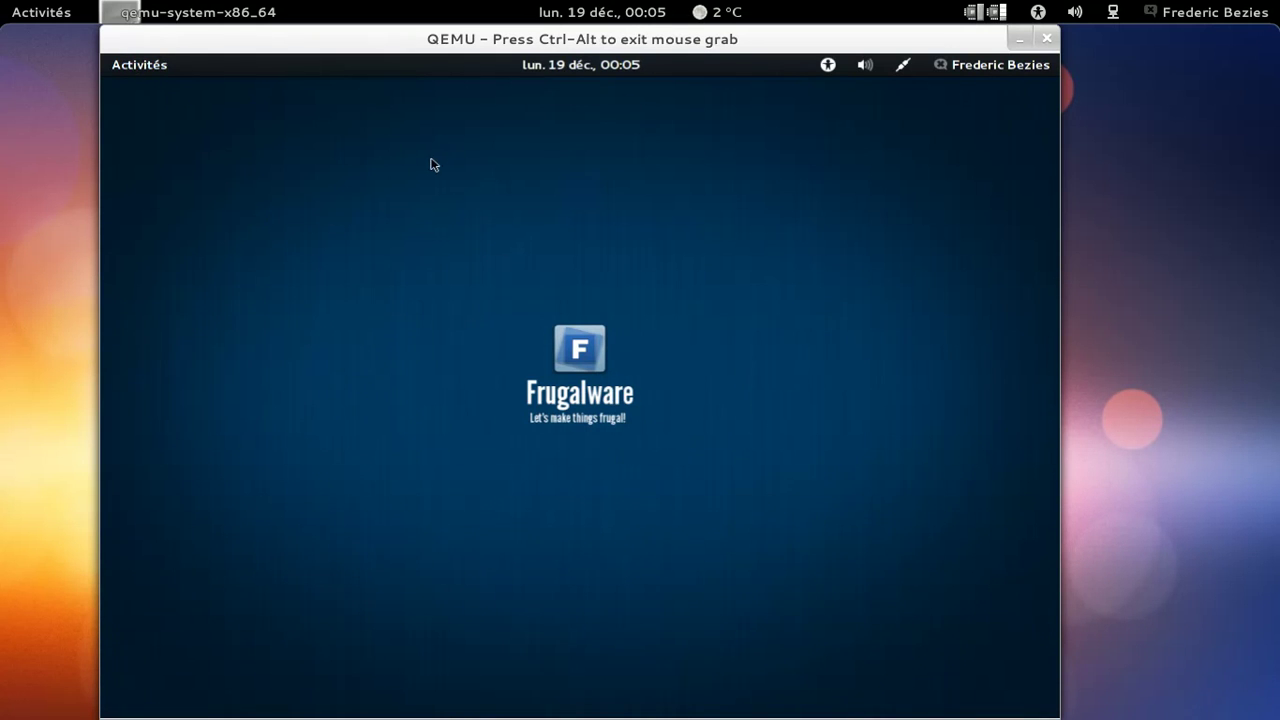
Step: Search the activities overview for "moniteur" again
{"action": "left_click", "coordinate": [134, 62]}
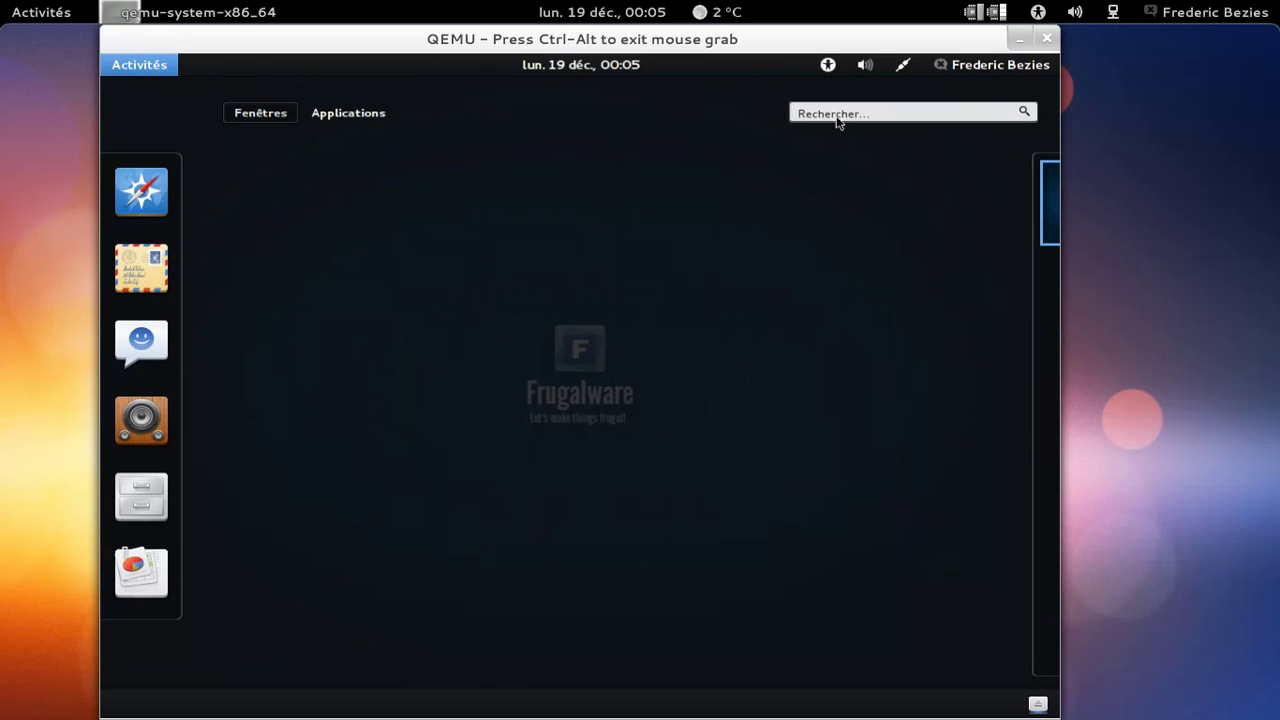
{"action": "left_click", "coordinate": [831, 116]}
{"action": "right_click", "coordinate": [831, 109]}
{"action": "left_click", "coordinate": [825, 116]}
{"action": "left_click", "coordinate": [826, 119]}
{"action": "type", "text": "moniteur"}
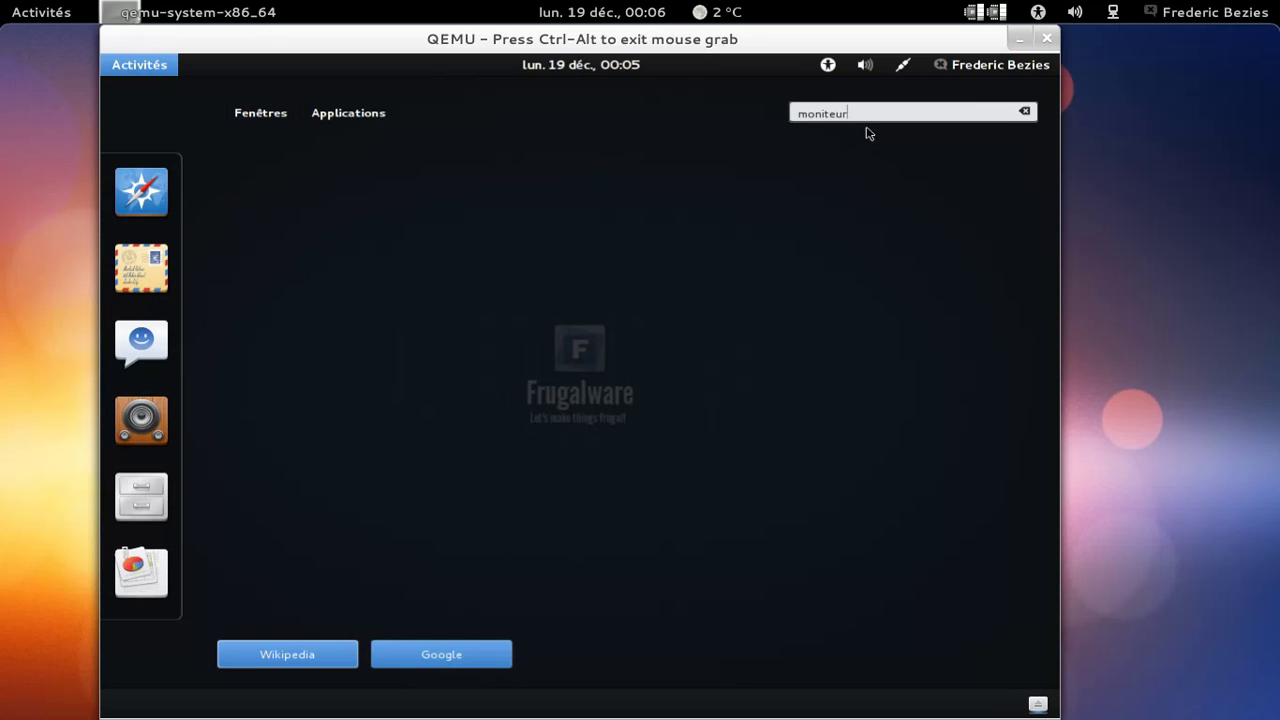
Step: Search the activities overview for "gestionn", then shorten the search to "ges"
{"action": "key", "text": "BackSpace"}
{"action": "key", "text": "BackSpace"}
{"action": "key", "text": "BackSpace"}
{"action": "key", "text": "BackSpace"}
{"action": "type", "text": "a"}
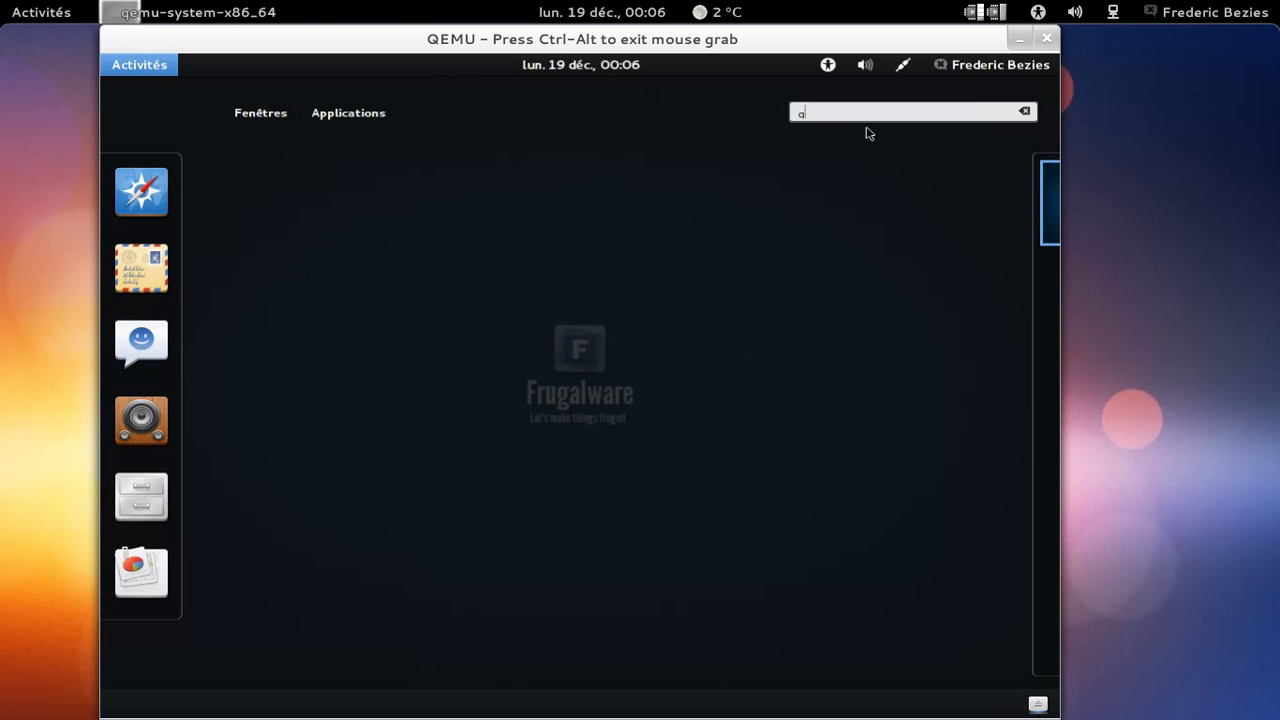
{"action": "type", "text": "estionnaire"}
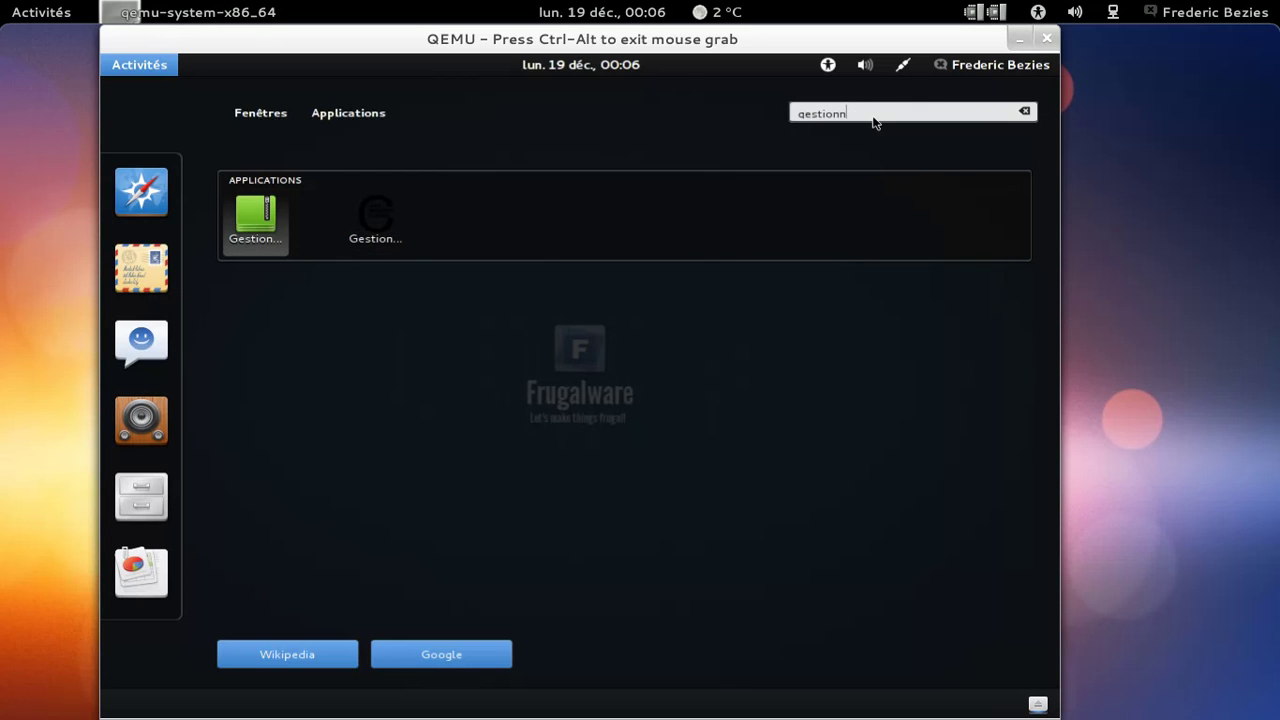
{"action": "key", "text": "BackSpace"}
{"action": "key", "text": "BackSpace"}
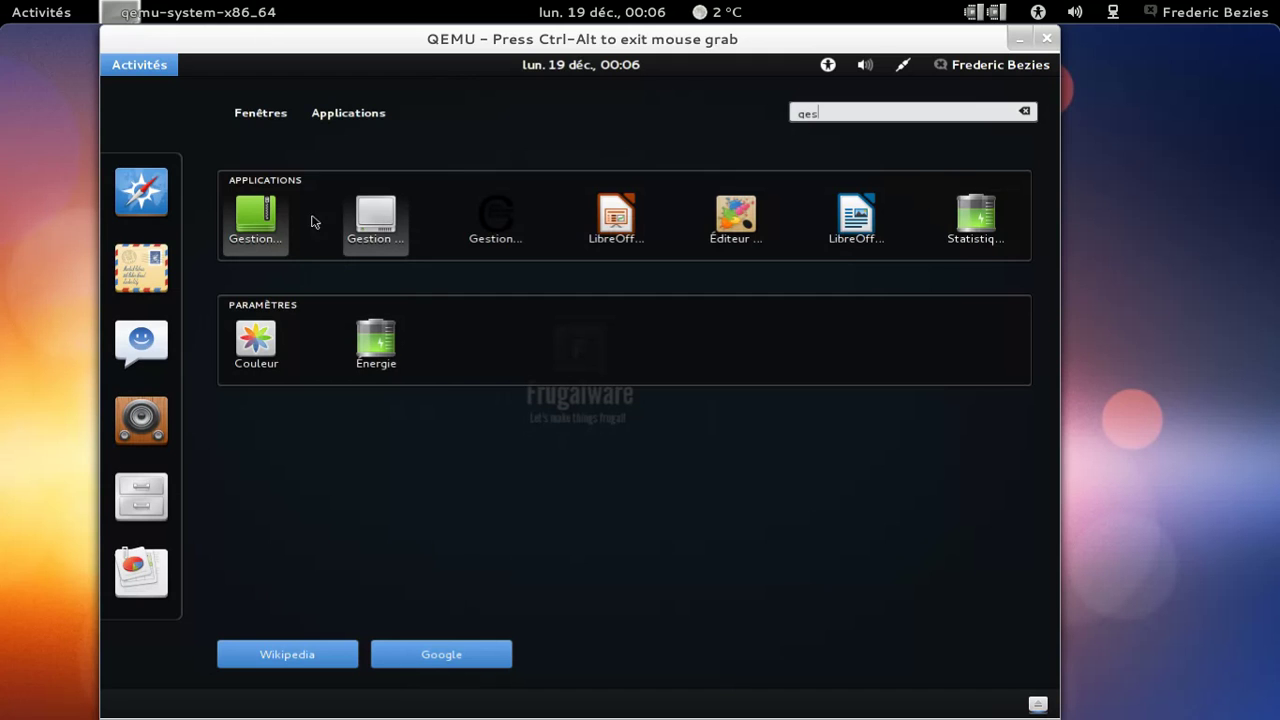
{"action": "right_click", "coordinate": [386, 220]}
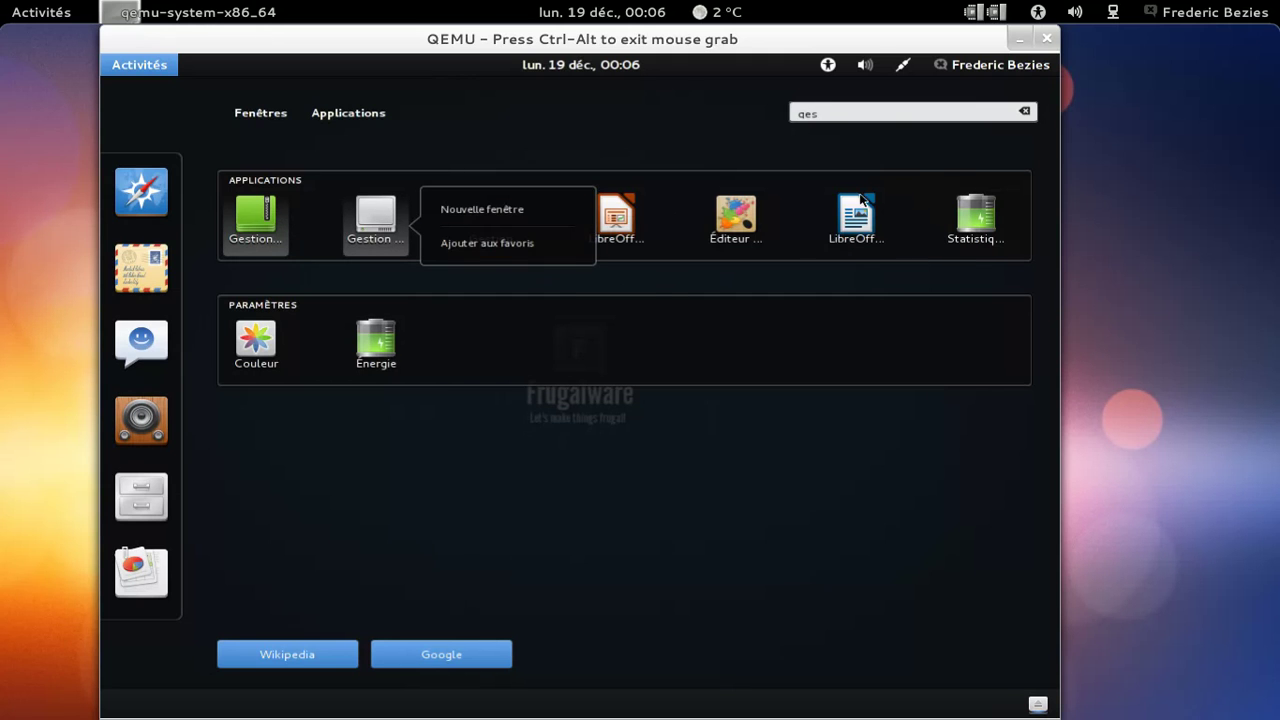
{"action": "left_click", "coordinate": [884, 121]}
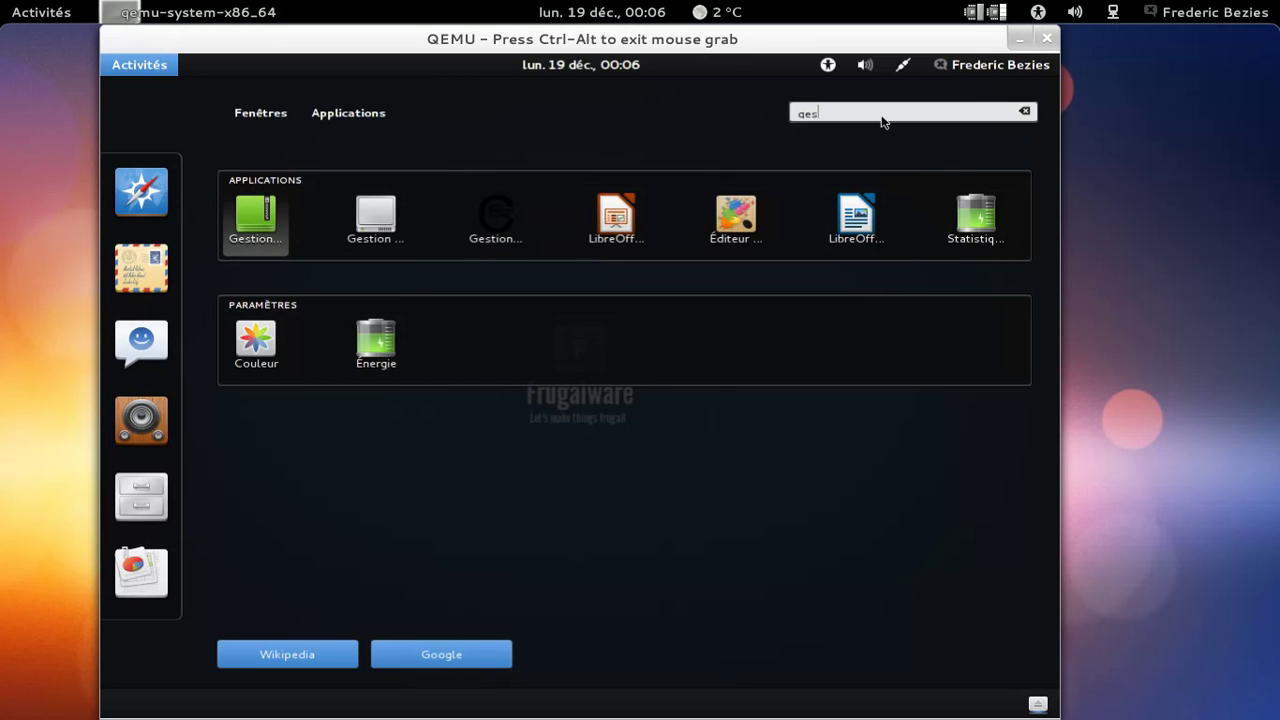
{"action": "right_click", "coordinate": [884, 121]}
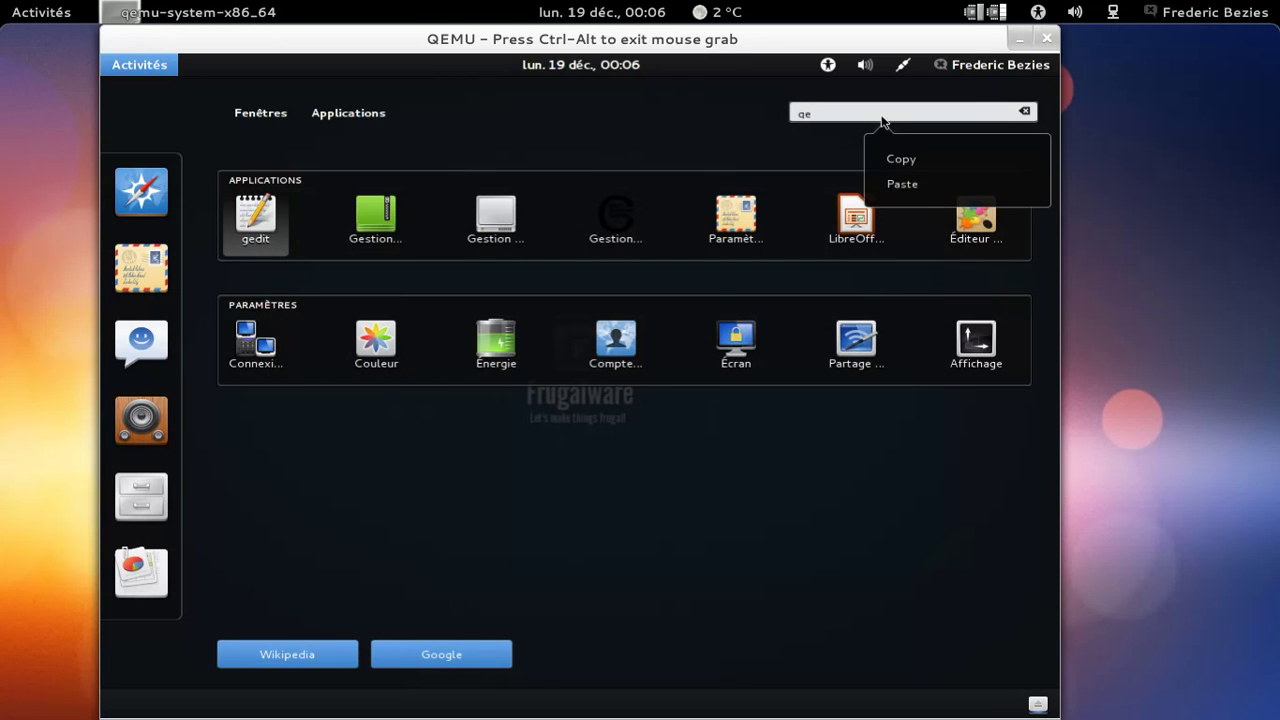
{"action": "left_click", "coordinate": [884, 121]}
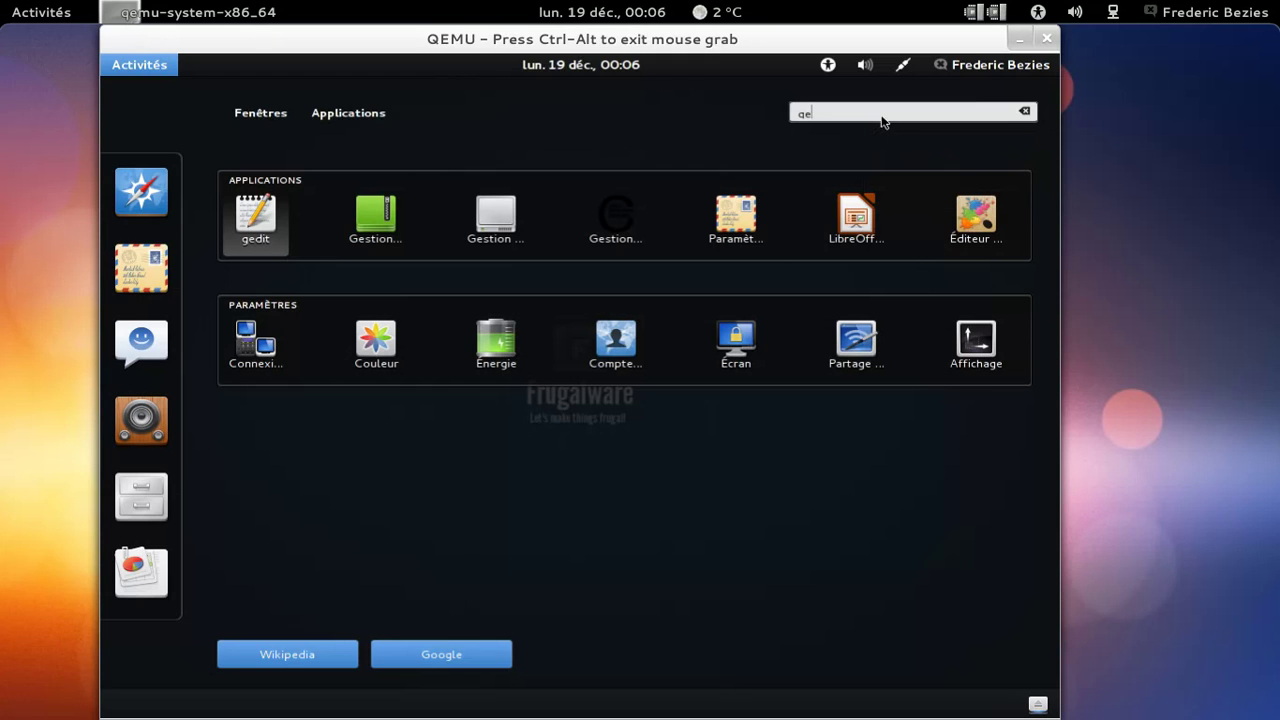
Step: Search the activities overview for "firef" and add the Firefox web browser to the favourites
{"action": "key", "text": "BackSpace"}
{"action": "type", "text": "f"}
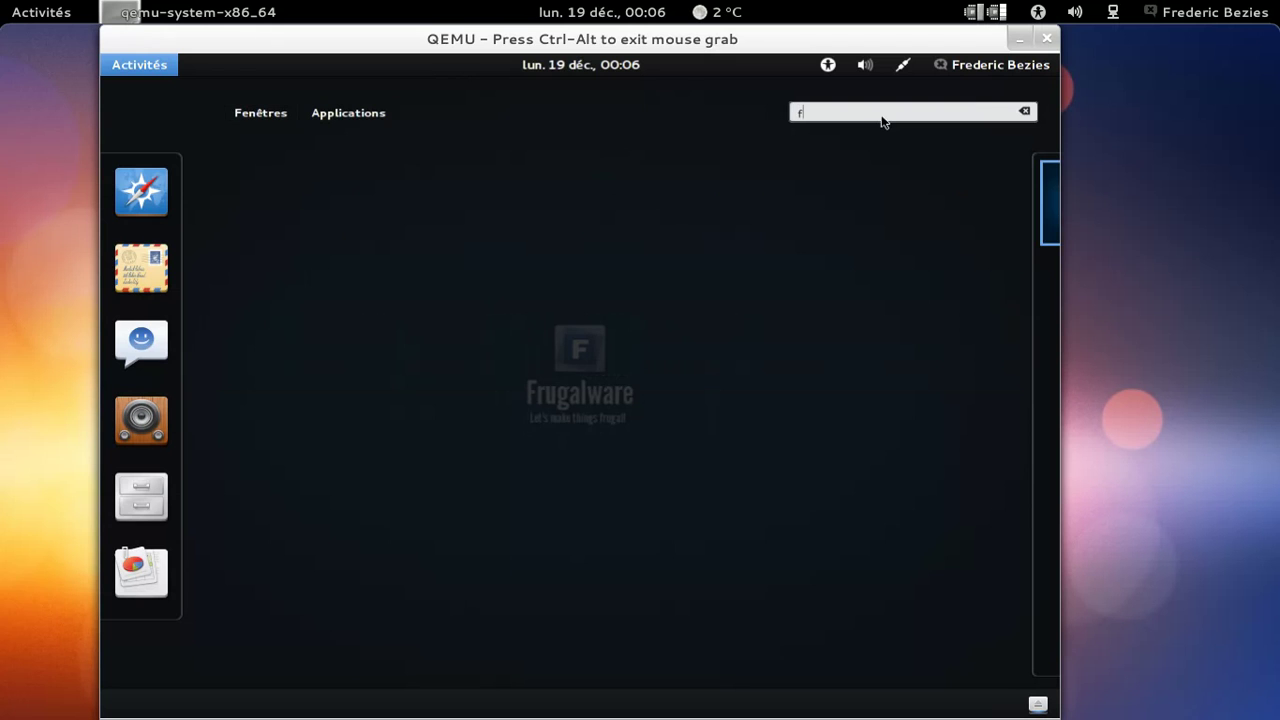
{"action": "type", "text": "ir"}
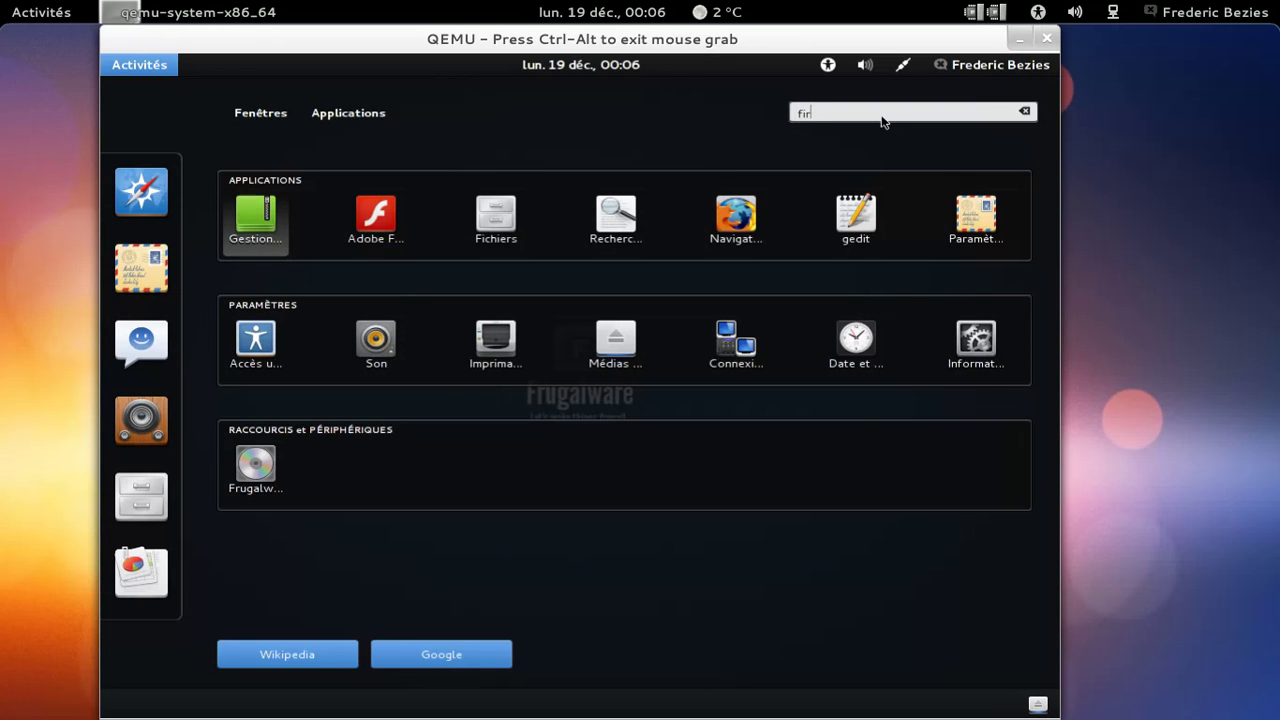
{"action": "type", "text": "ef"}
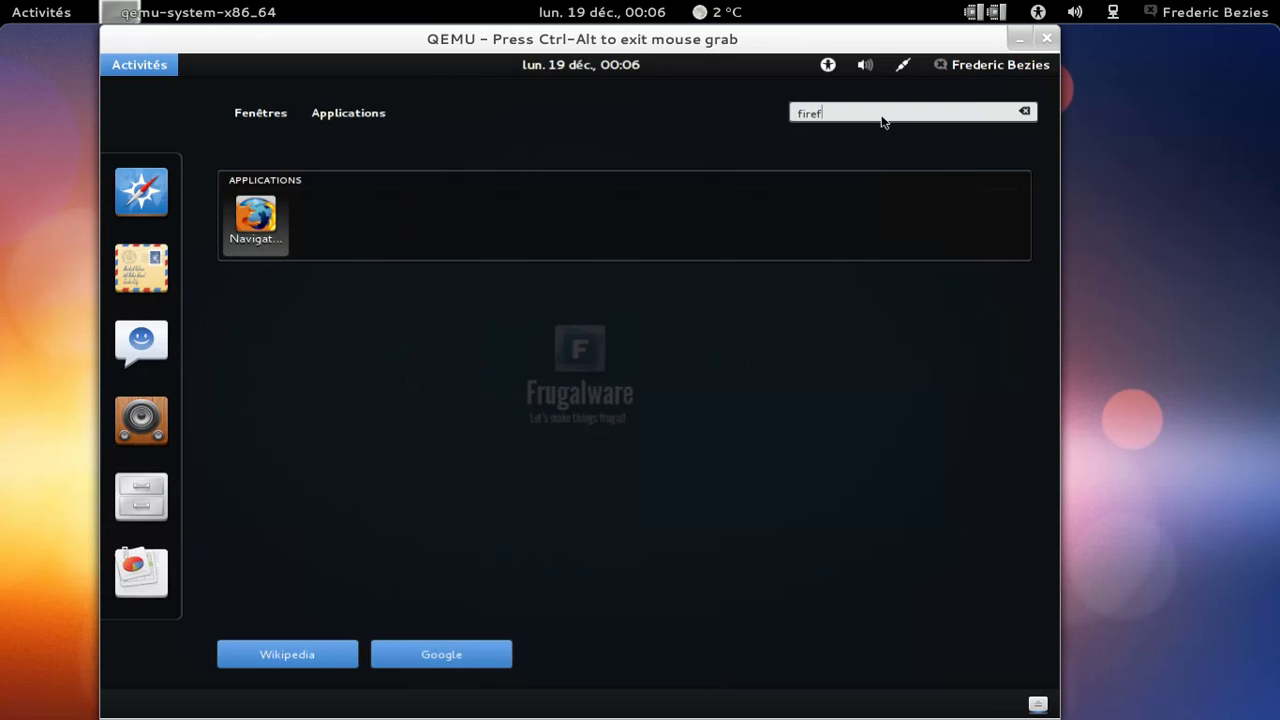
{"action": "right_click", "coordinate": [258, 220]}
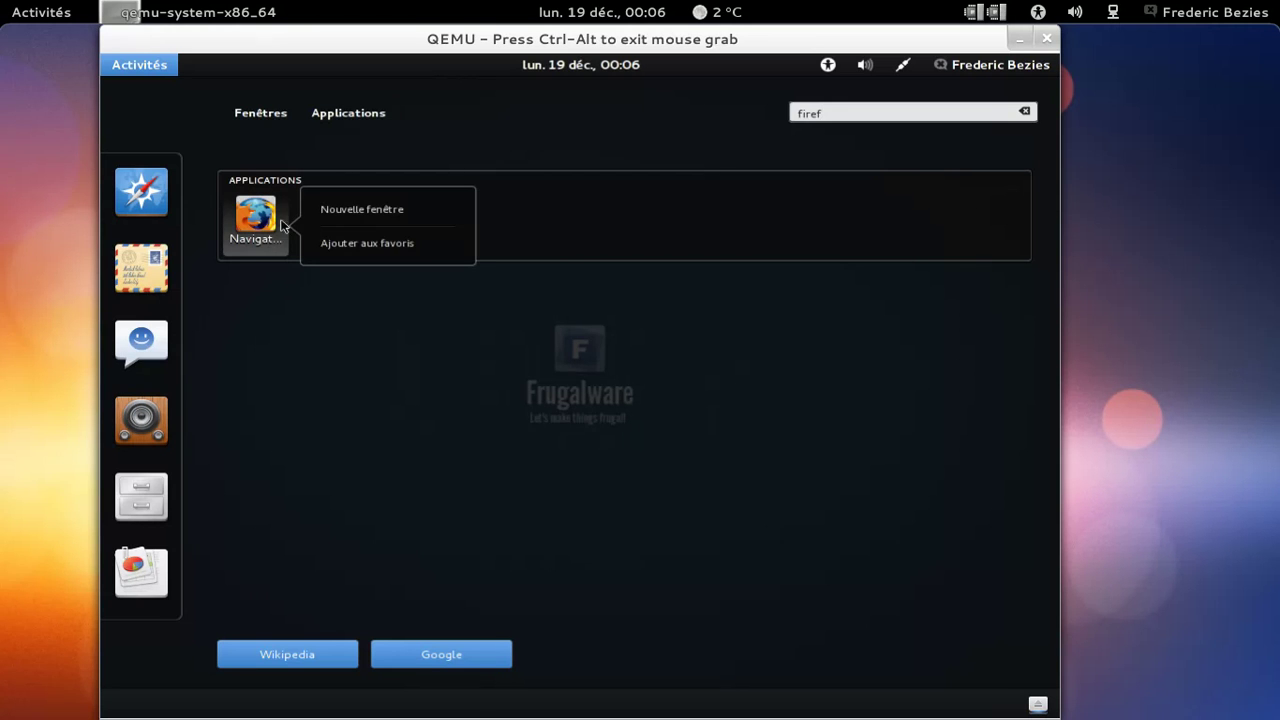
{"action": "left_click", "coordinate": [355, 243]}
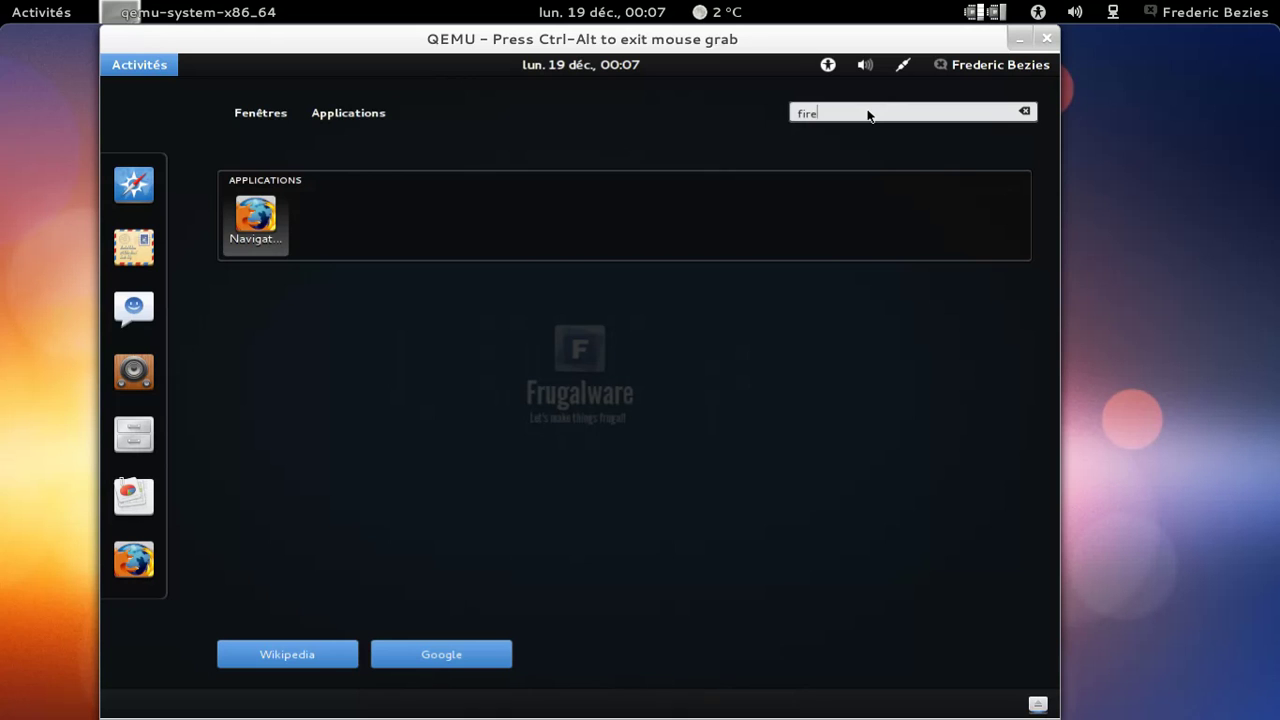
Step: Search the activities overview for "sys", then clear the search
{"action": "key", "text": "BackSpace"}
{"action": "key", "text": "BackSpace"}
{"action": "type", "text": "sys"}
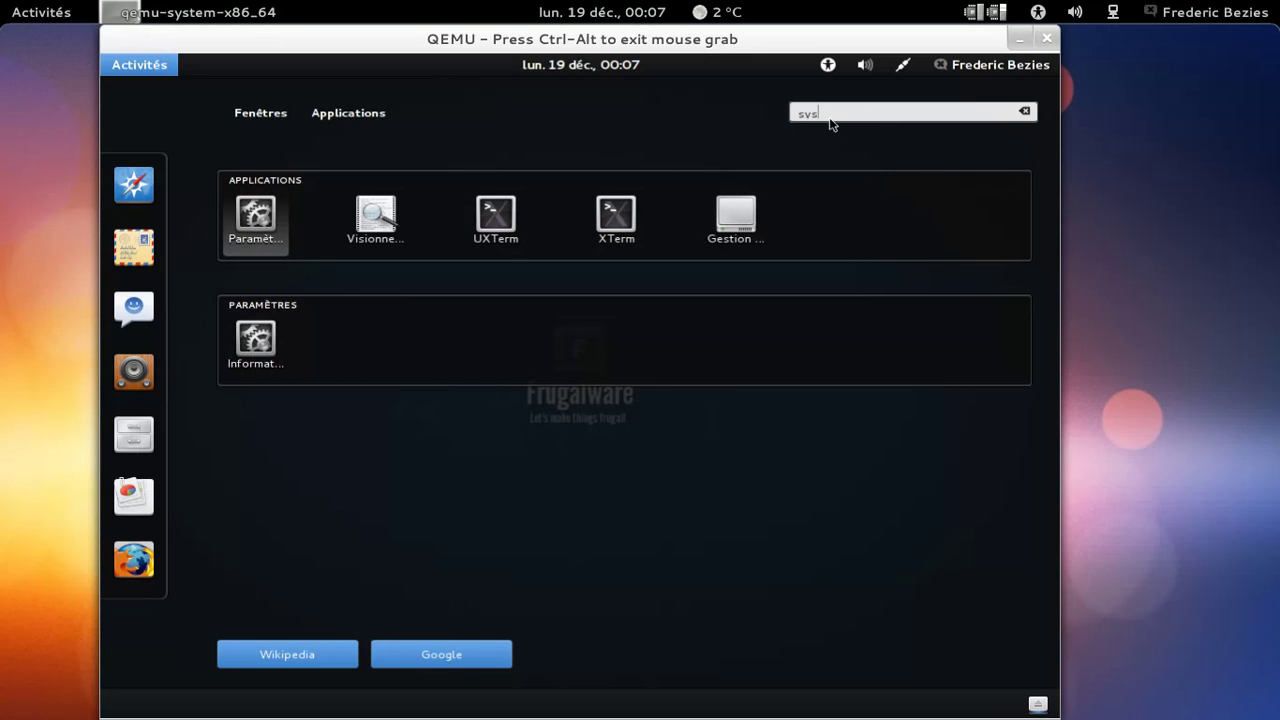
{"action": "key", "text": "Escape"}
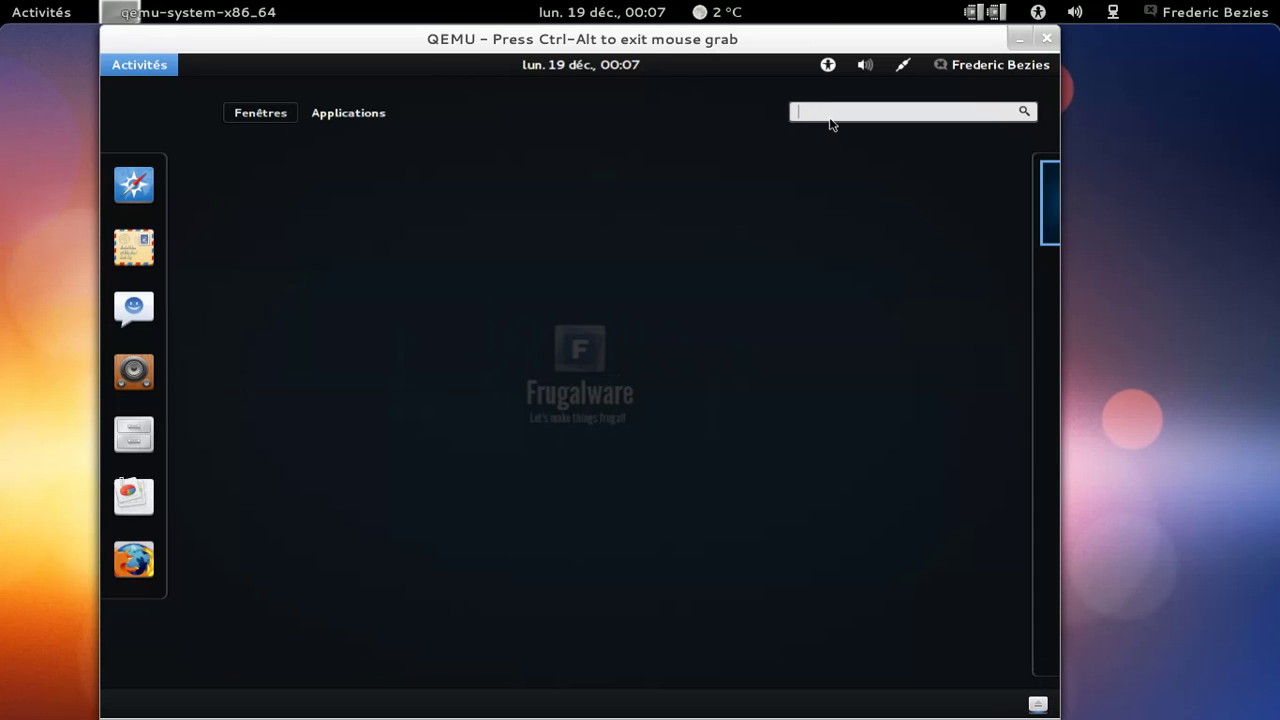
Step: Search the activities overview for "tcache" and for "ta", then clear the search
{"action": "type", "text": "t"}
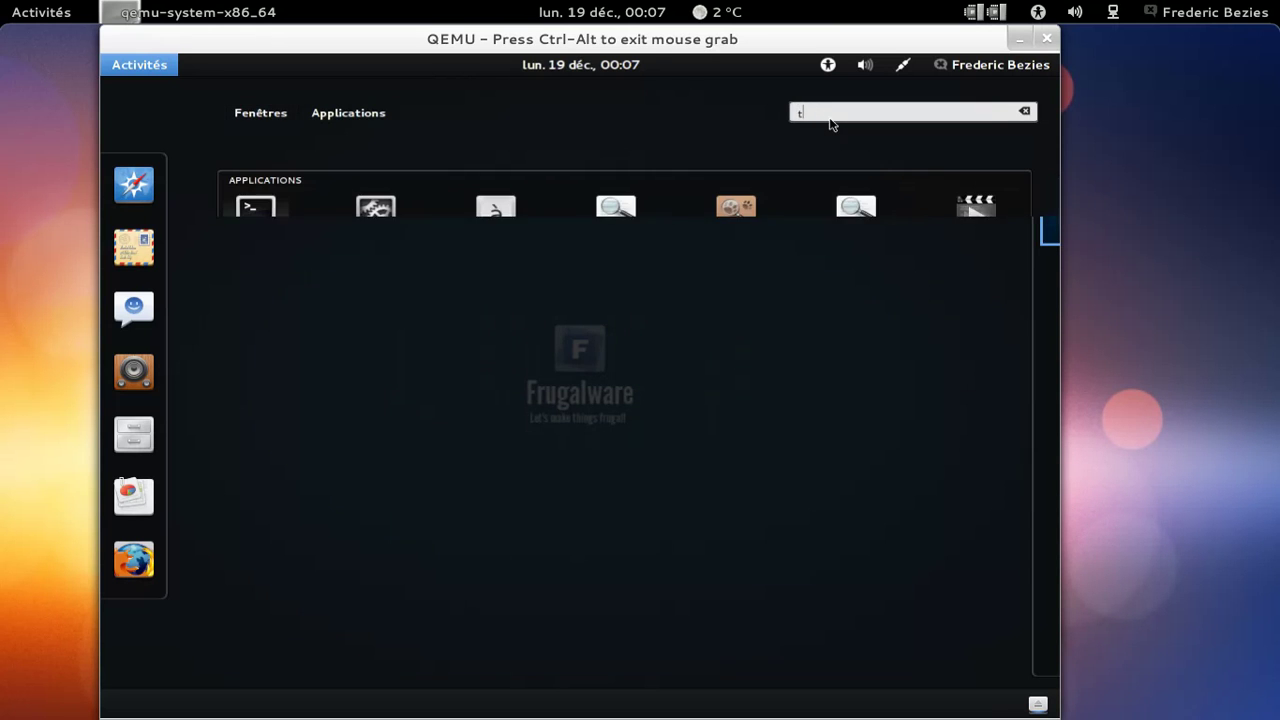
{"action": "type", "text": "cache"}
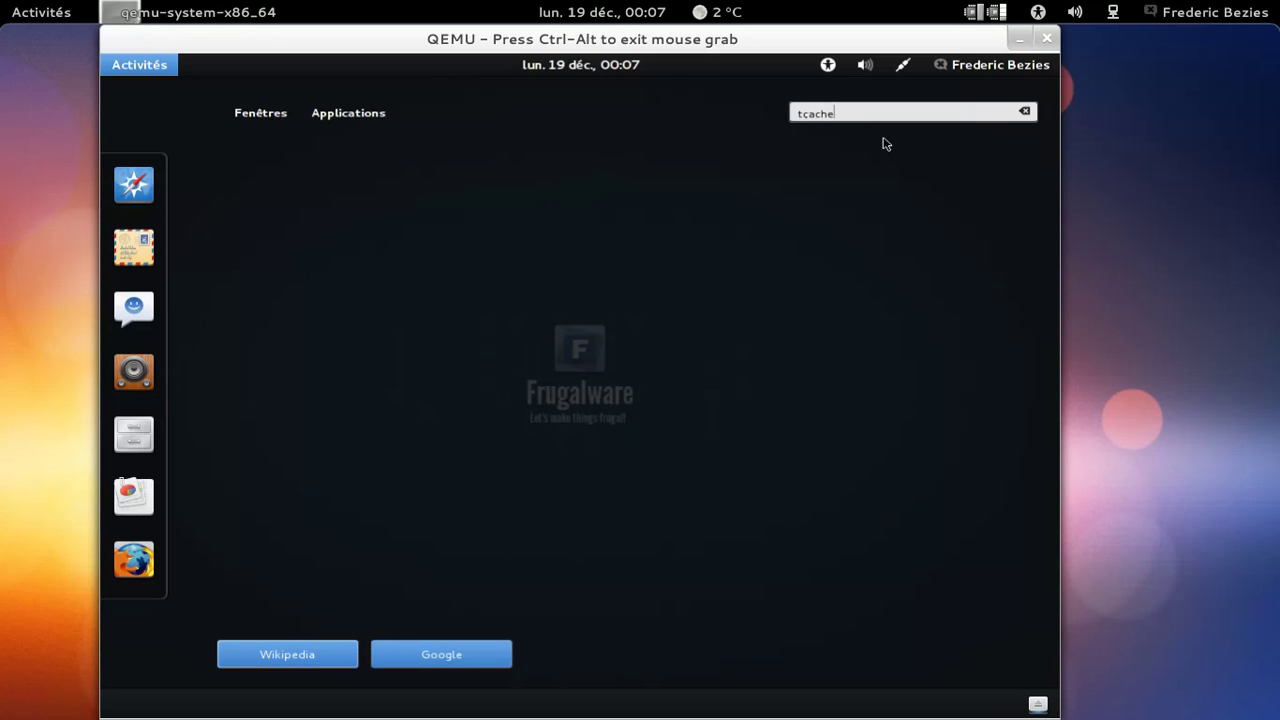
{"action": "key", "text": "ctrl+a"}
{"action": "type", "text": "a"}
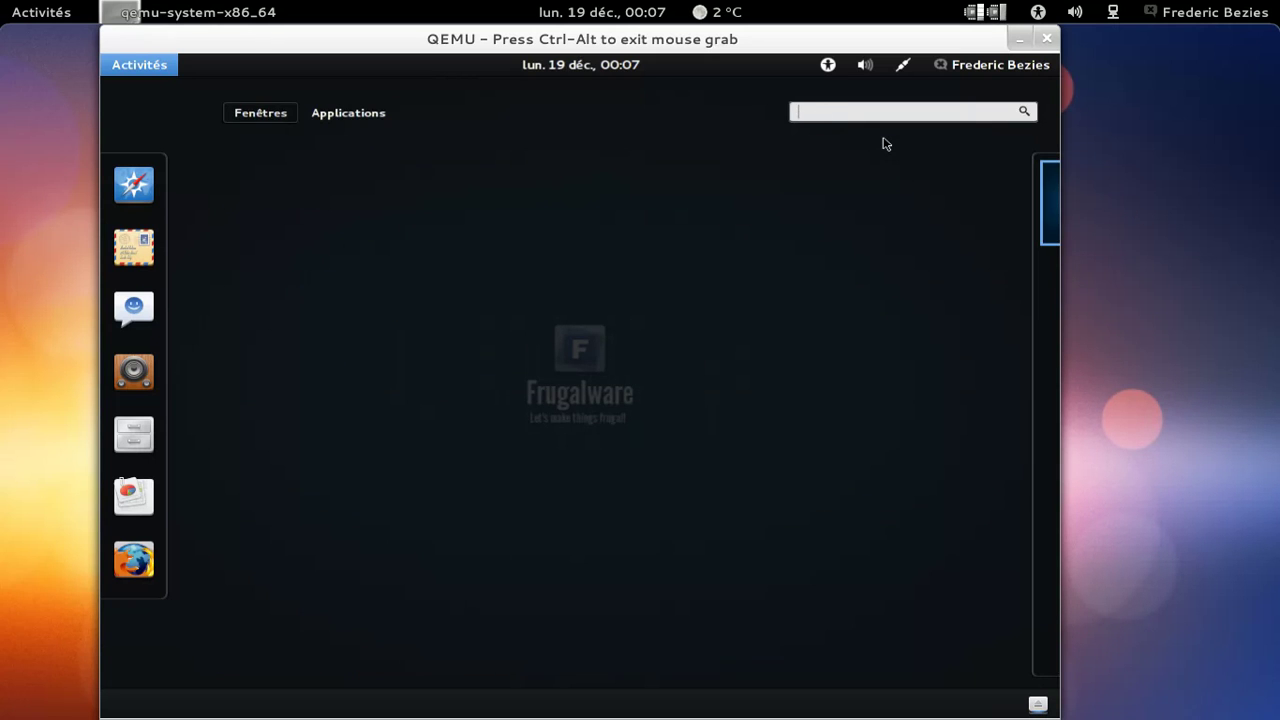
{"action": "key", "text": "BackSpace"}
{"action": "type", "text": "ta"}
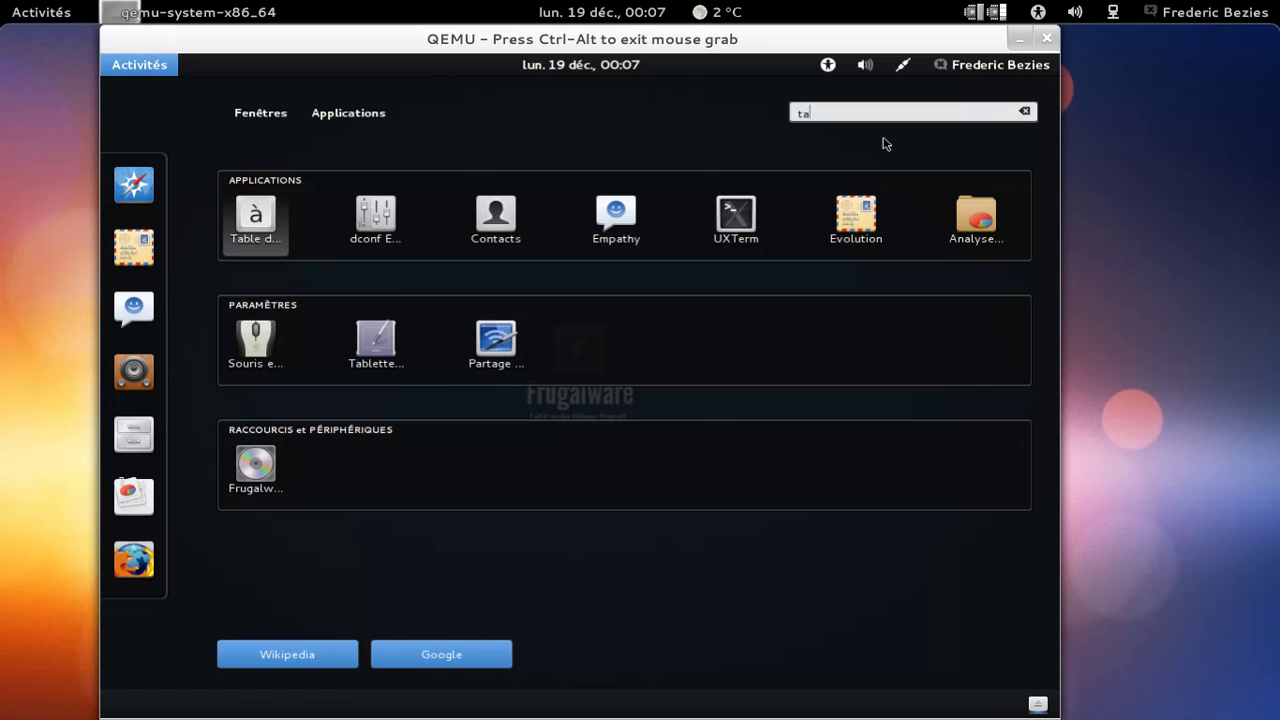
{"action": "key", "text": "Escape"}
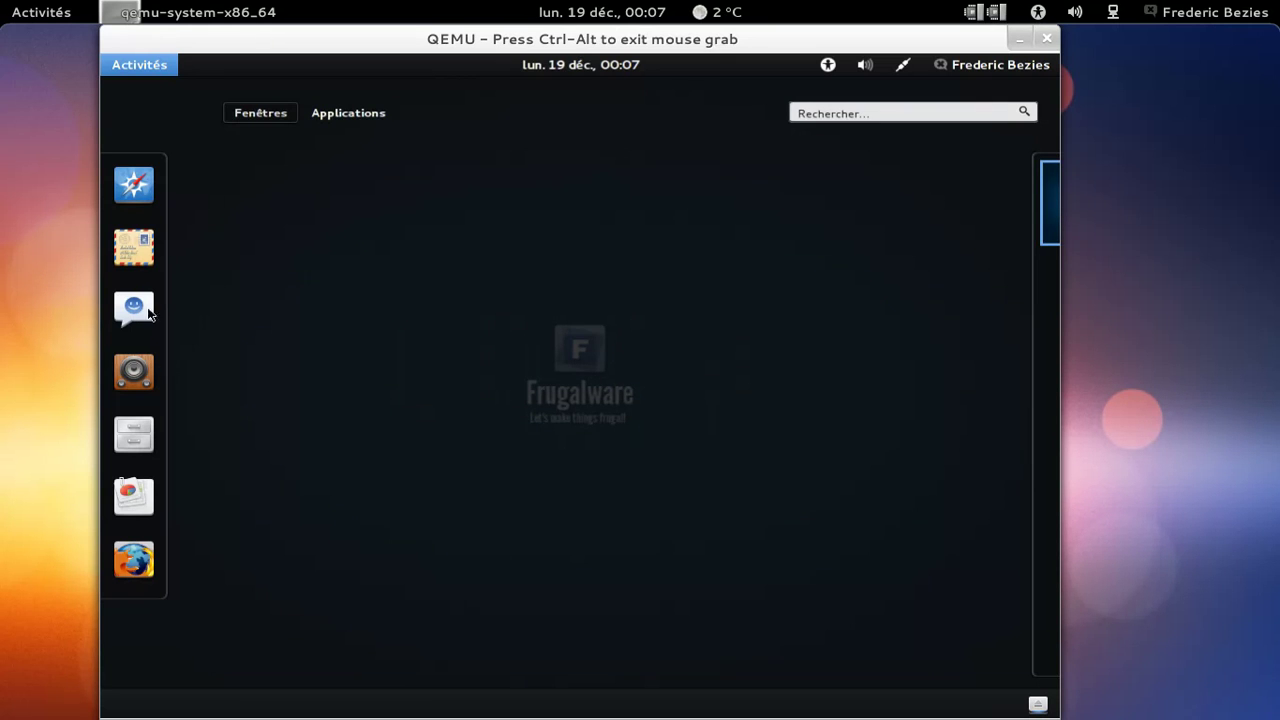
Step: Launch Firefox from the favourites and hide its menu bar (Barre de menus)
{"action": "left_click", "coordinate": [133, 563]}
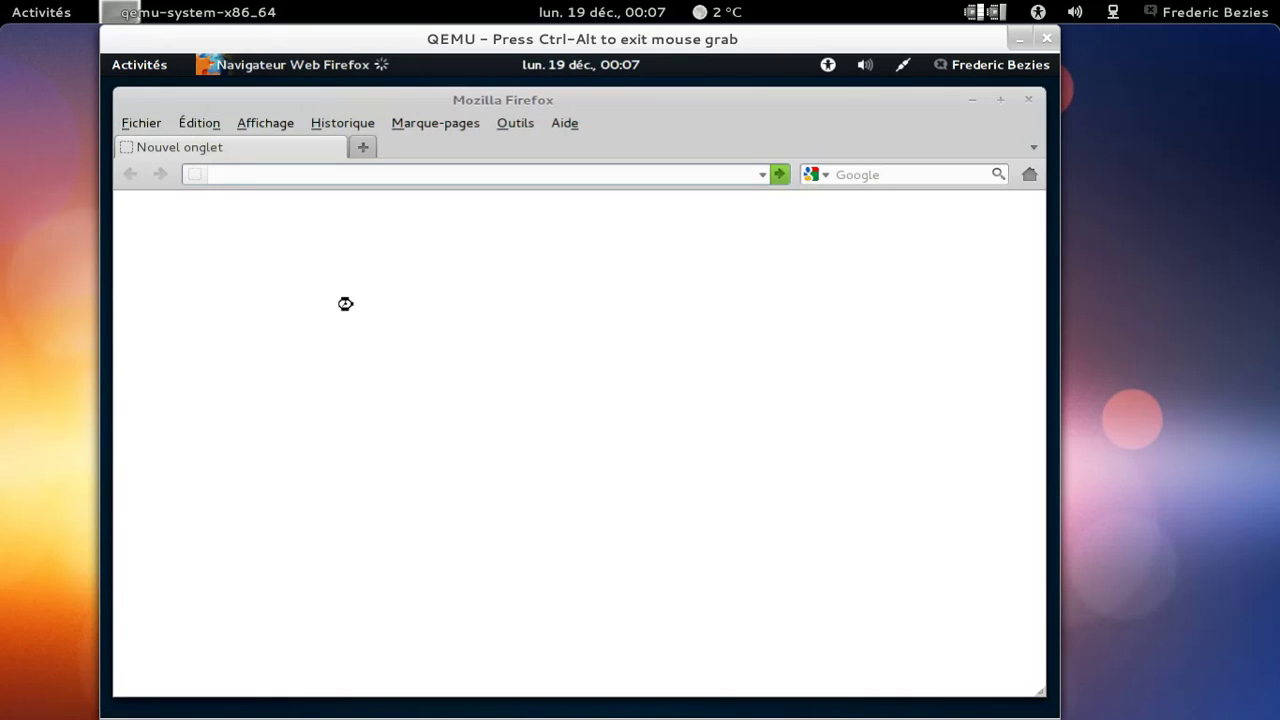
{"action": "right_click", "coordinate": [607, 121]}
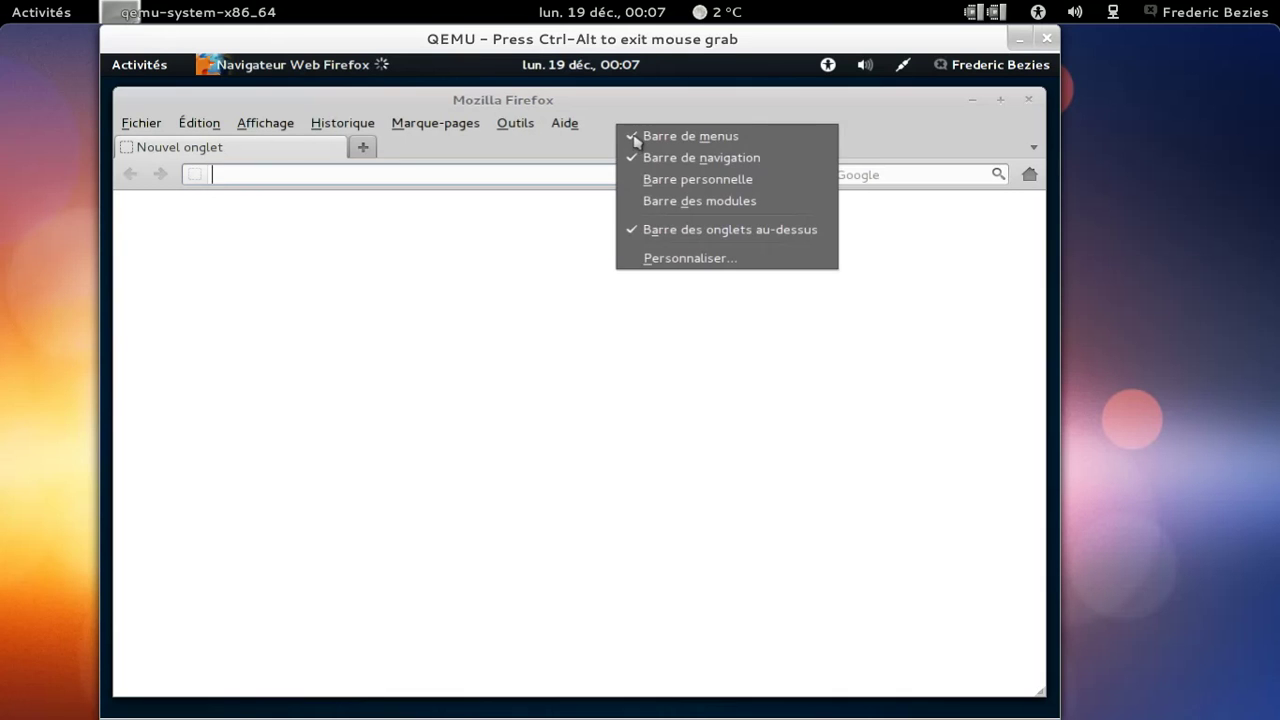
{"action": "left_click", "coordinate": [636, 138]}
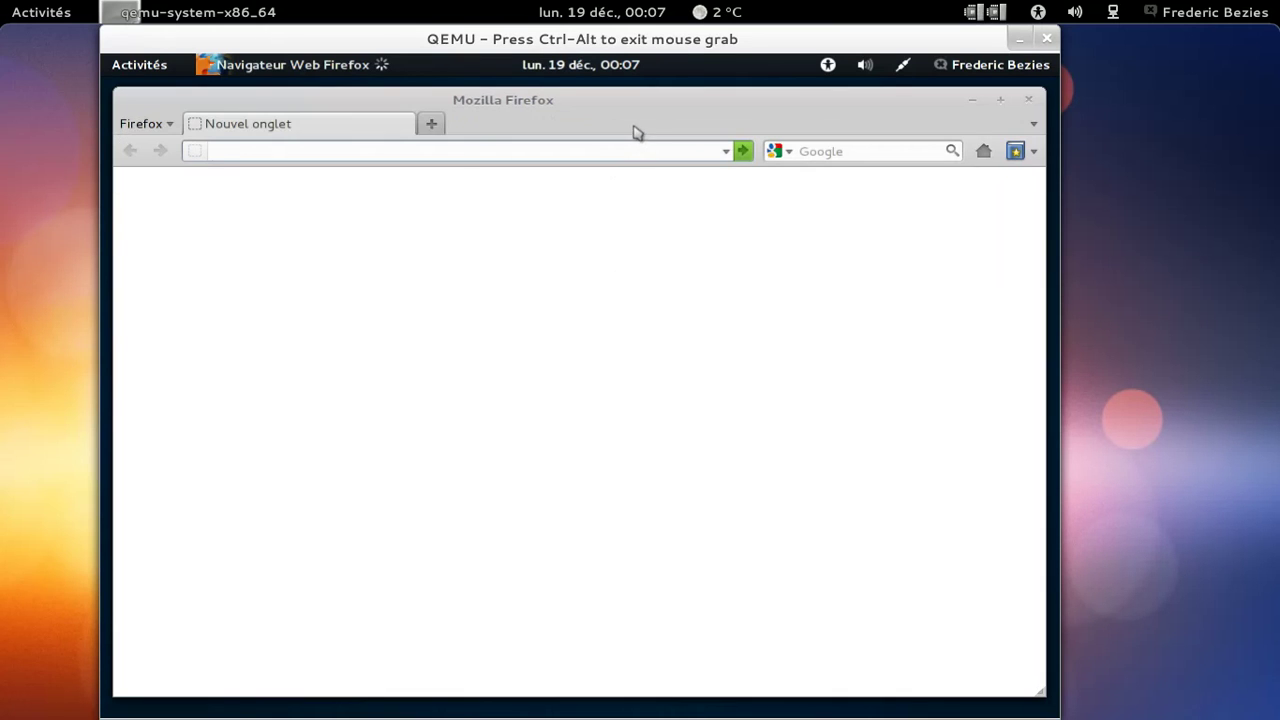
Step: Check the Firefox version in À propos de Firefox, then close the dialog
{"action": "left_click", "coordinate": [166, 130]}
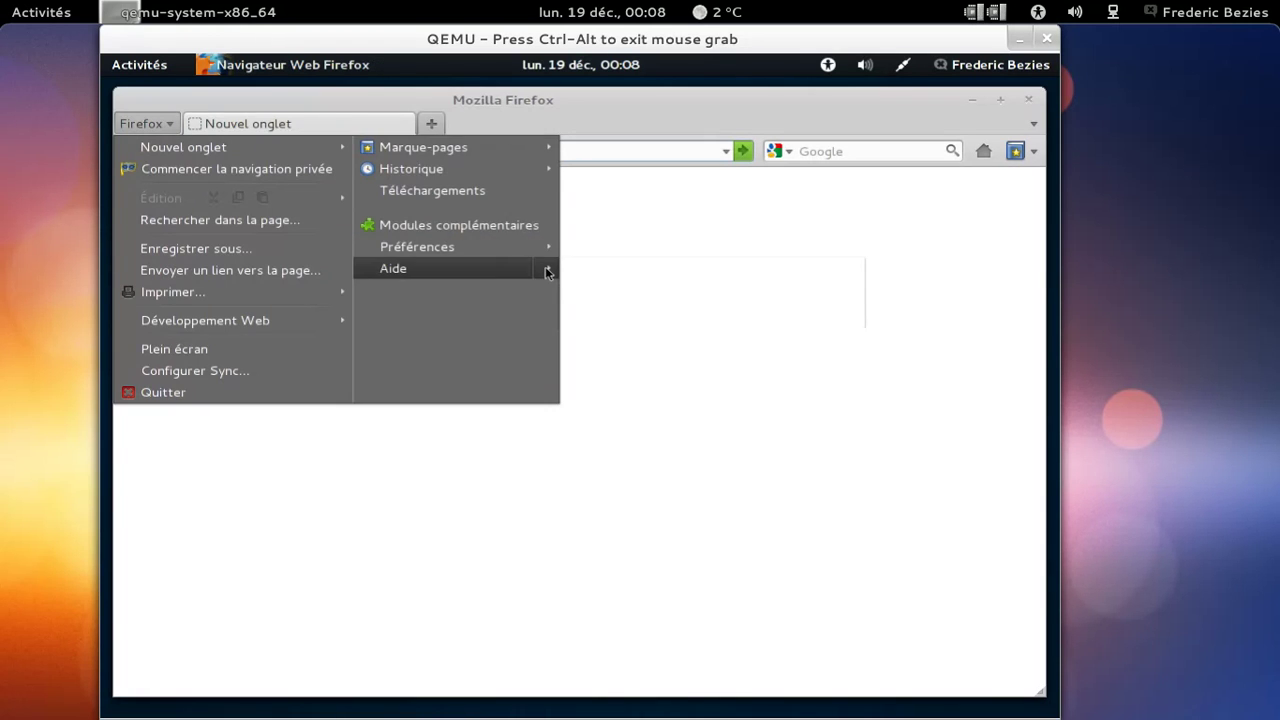
{"action": "mouse_move", "coordinate": [549, 268]}
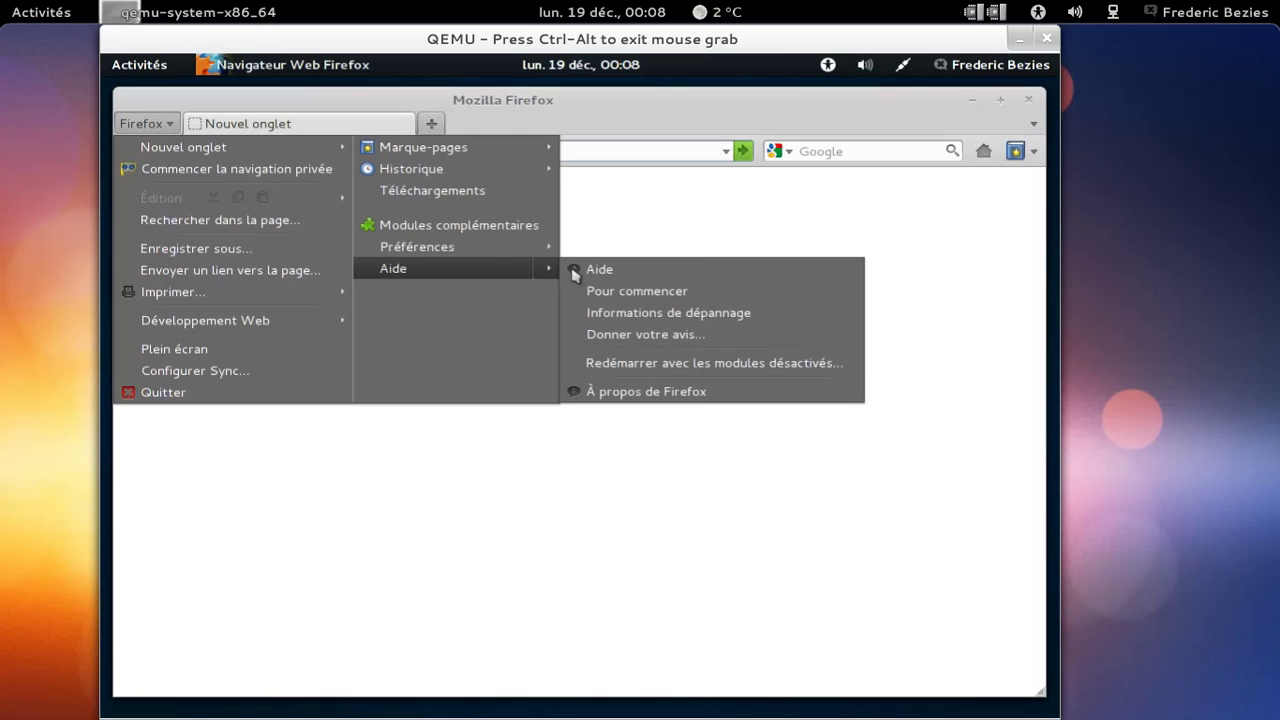
{"action": "left_click", "coordinate": [628, 397]}
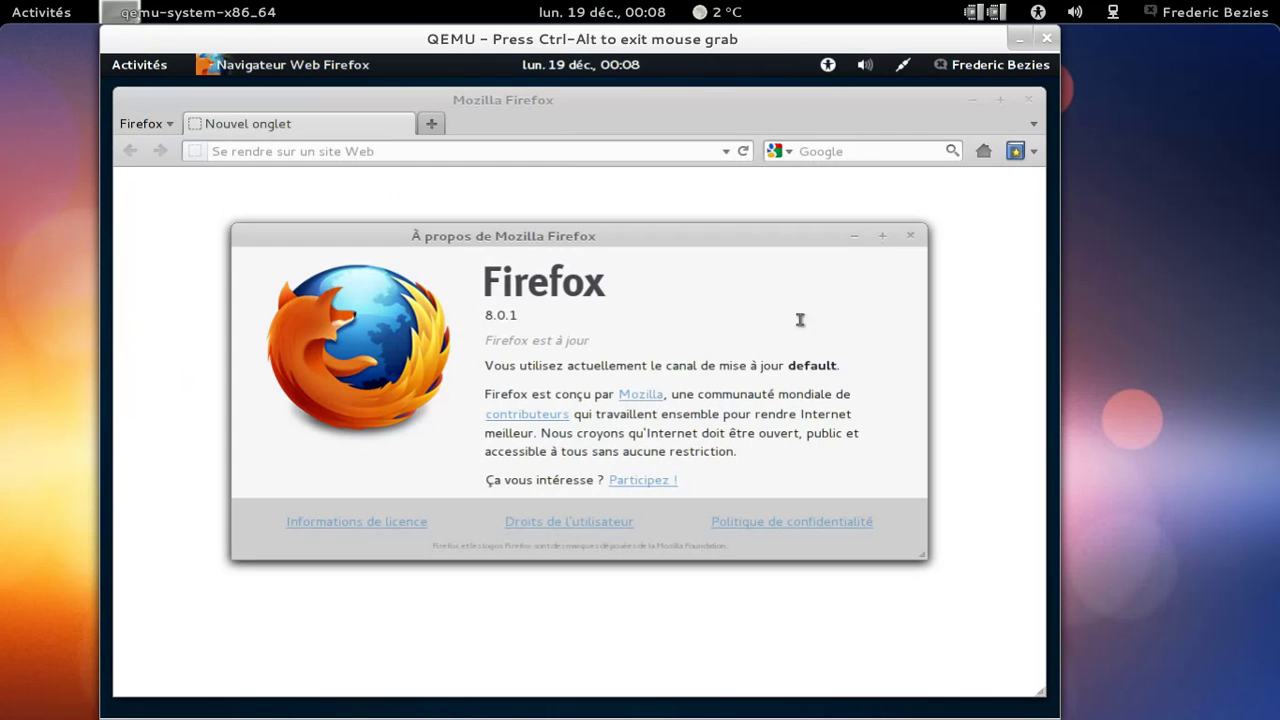
{"action": "left_click", "coordinate": [909, 236]}
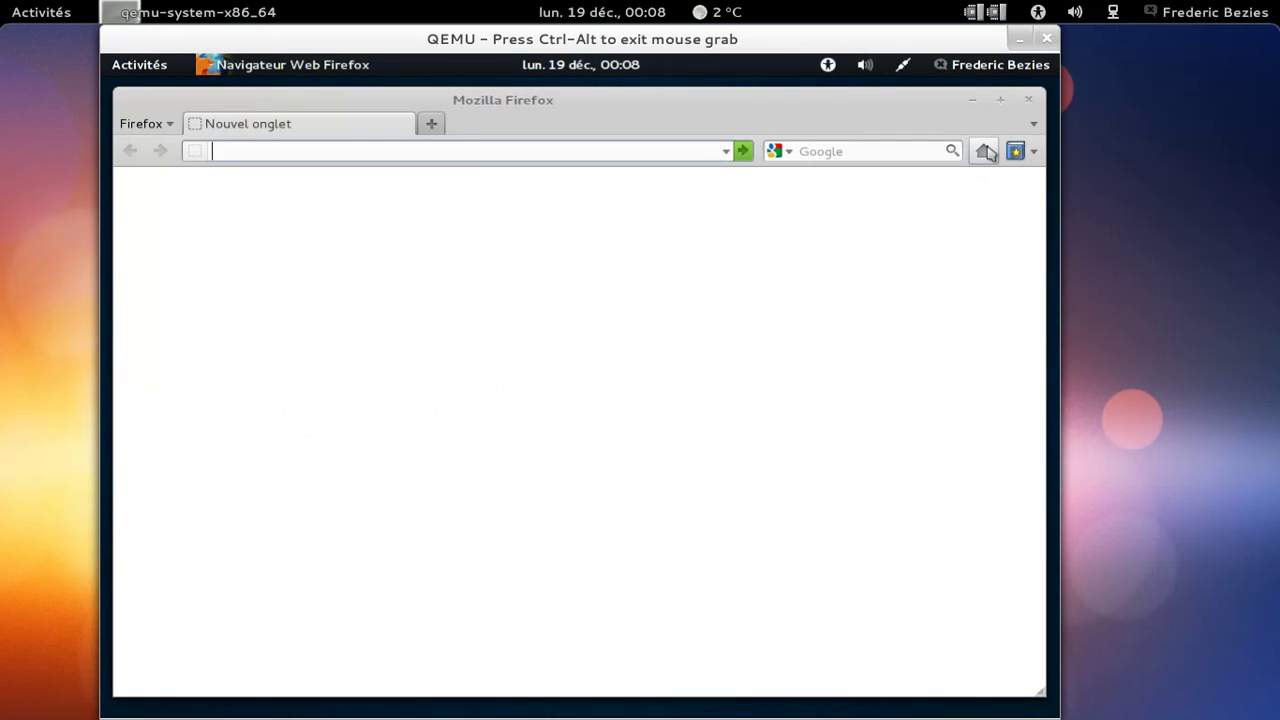
{"action": "left_click", "coordinate": [985, 151]}
{"action": "left_click", "coordinate": [508, 155]}
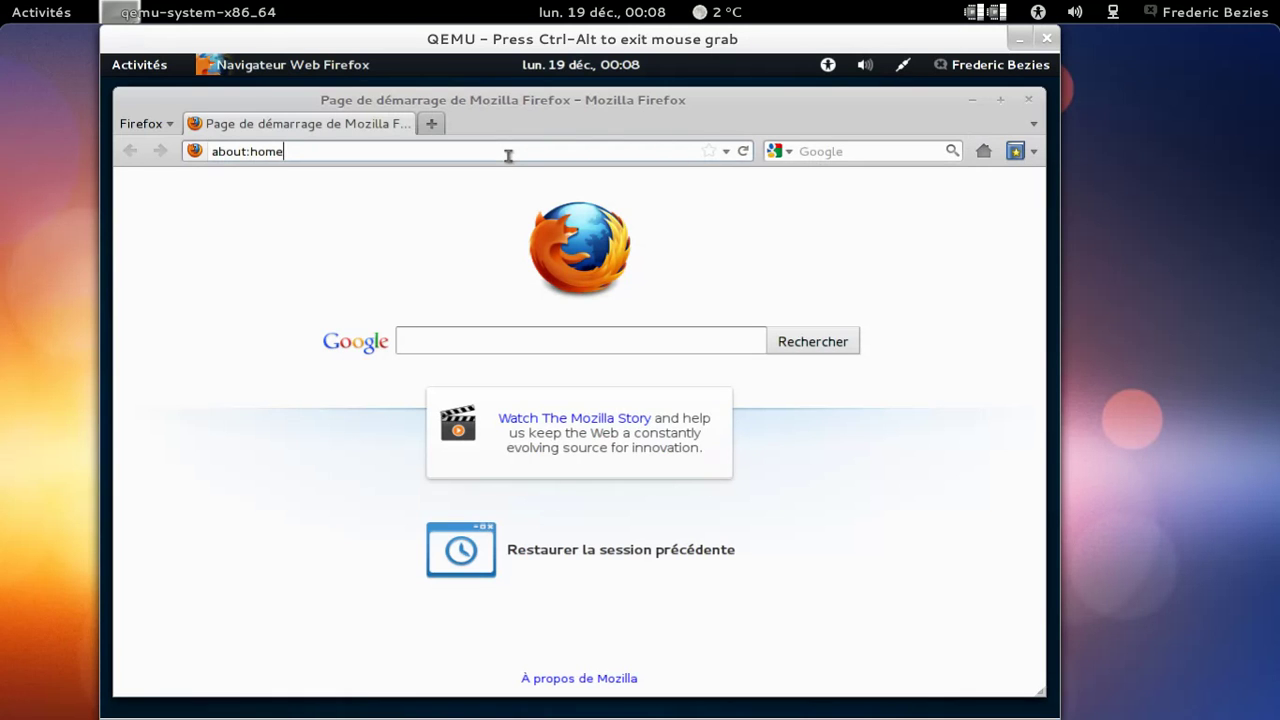
{"action": "key", "text": "ctrl+a"}
{"action": "type", "text": "w"}
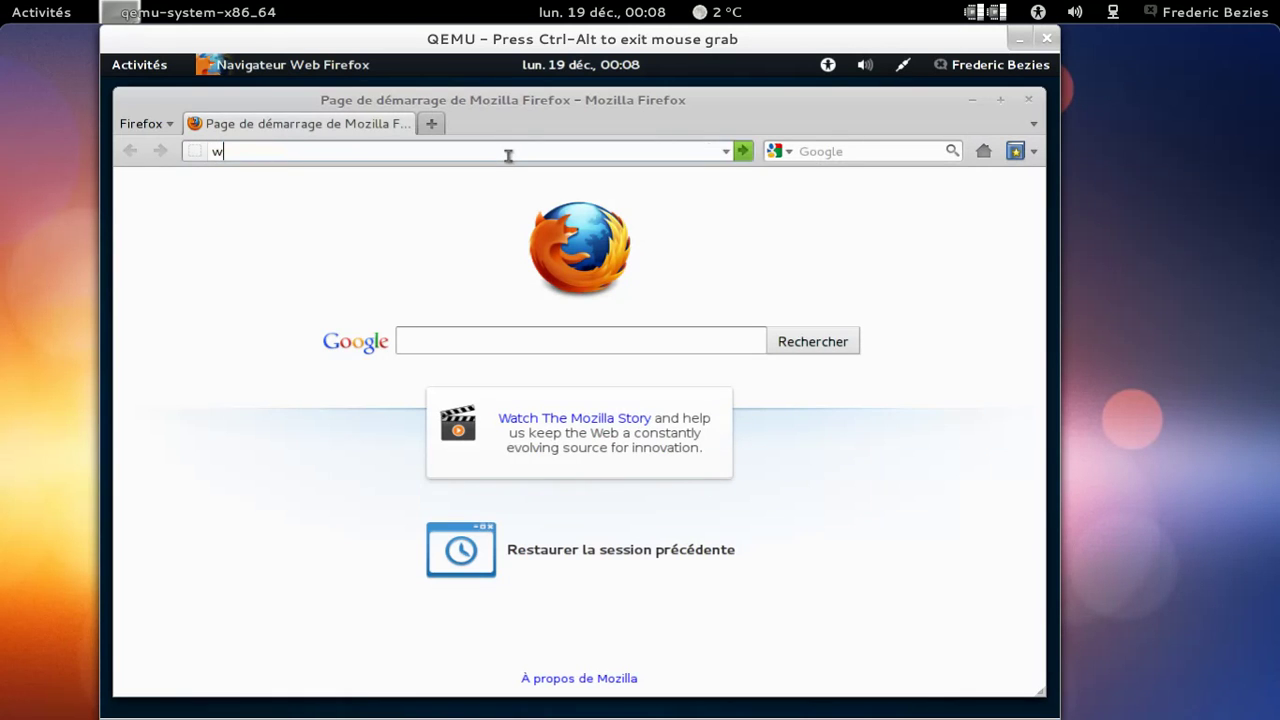
{"action": "type", "text": "ww.frugalwa"}
{"action": "key", "text": "BackSpace"}
{"action": "key", "text": "BackSpace"}
{"action": "key", "text": "BackSpace"}
{"action": "type", "text": "lware.rog"}
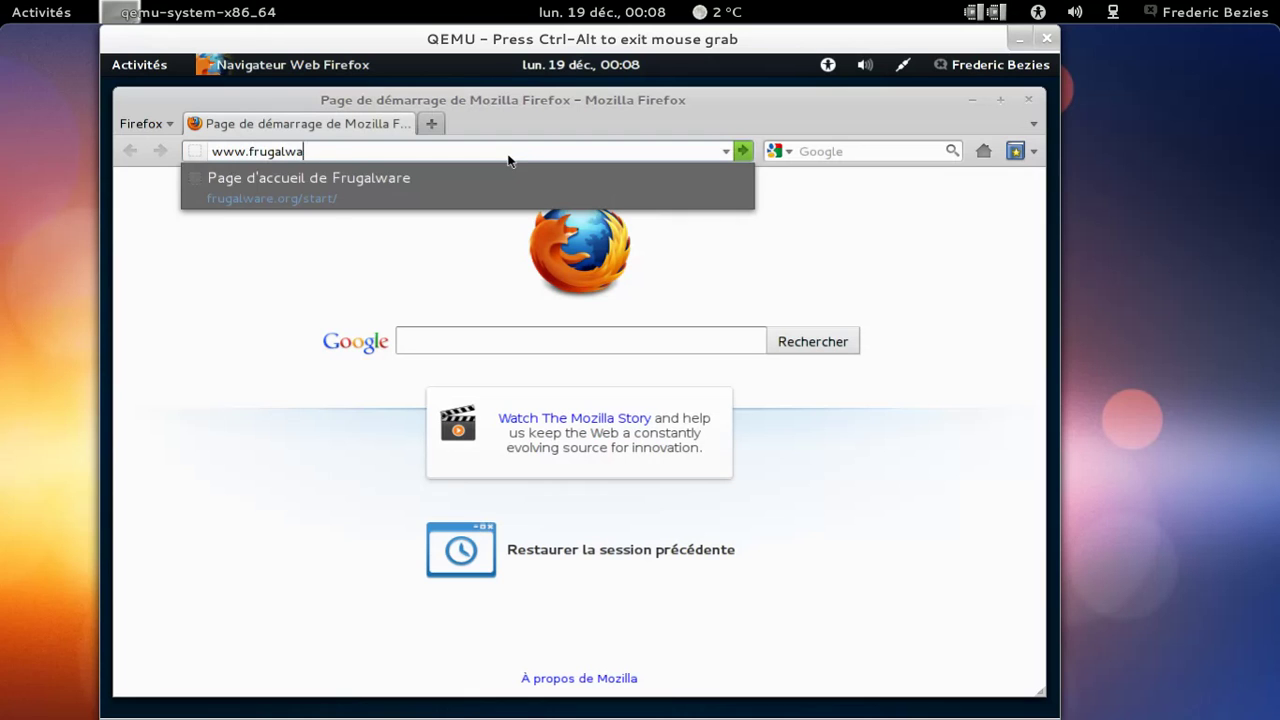
{"action": "key", "text": "BackSpace"}
{"action": "key", "text": "BackSpace"}
{"action": "key", "text": "BackSpace"}
{"action": "key", "text": "BackSpace"}
{"action": "type", "text": ".org"}
{"action": "key", "text": "Return"}
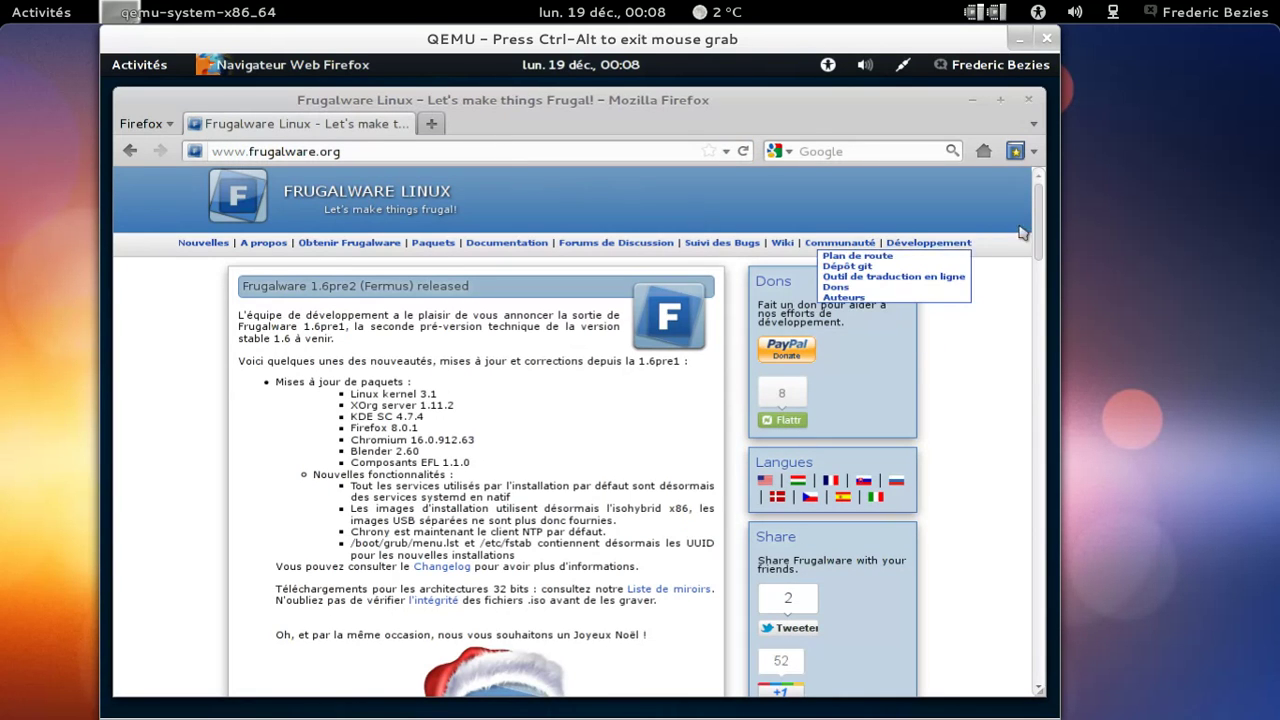
Step: Look through the news and releases on the Frugalware home page, then return to its beginning
{"action": "scroll", "coordinate": [1038, 307], "scroll_direction": "down", "scroll_amount": 10}
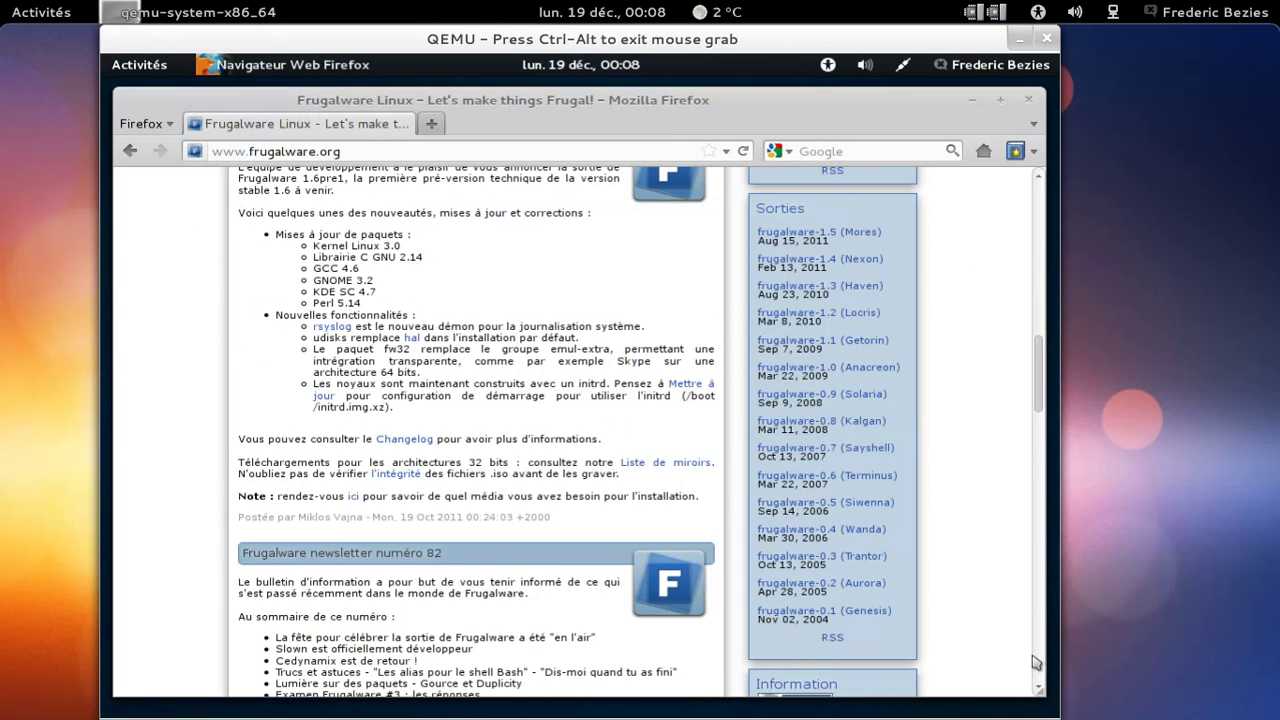
{"action": "scroll", "coordinate": [1036, 660], "scroll_direction": "down", "scroll_amount": 15}
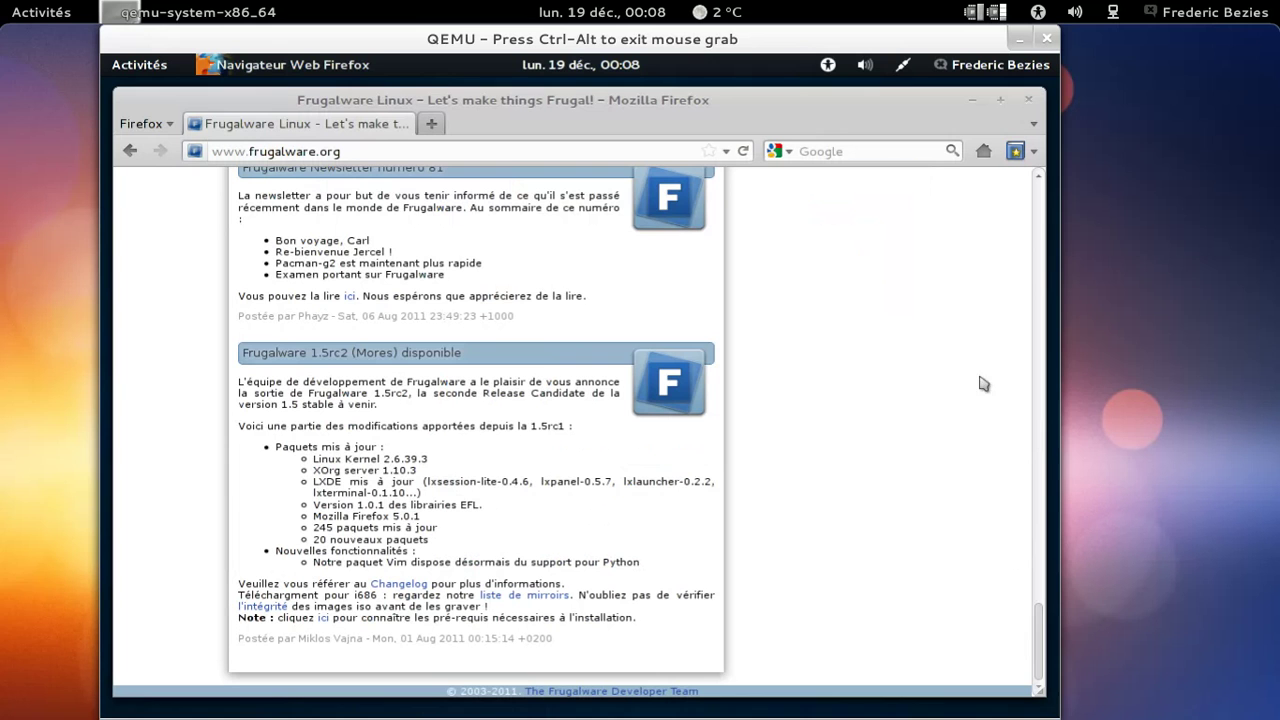
{"action": "left_click", "coordinate": [1043, 210]}
{"action": "left_click", "coordinate": [1043, 210]}
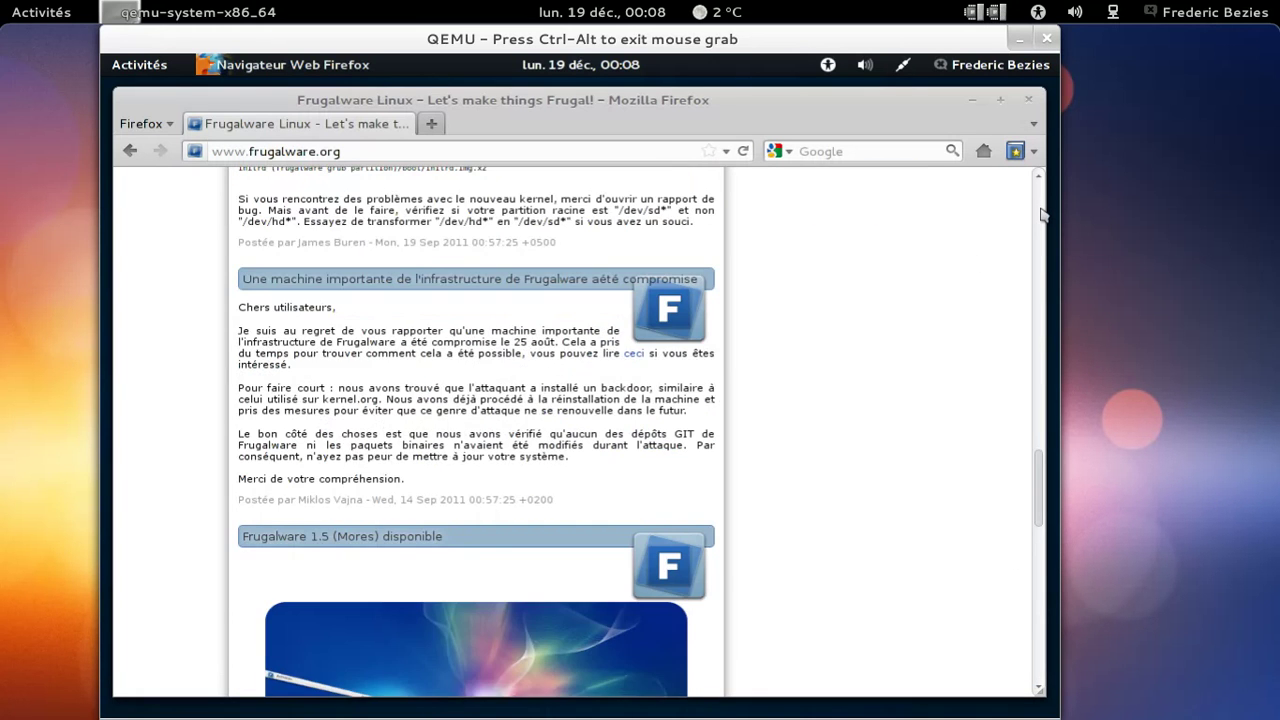
{"action": "left_click", "coordinate": [1043, 210]}
{"action": "left_click", "coordinate": [1043, 210]}
{"action": "left_click", "coordinate": [1042, 214]}
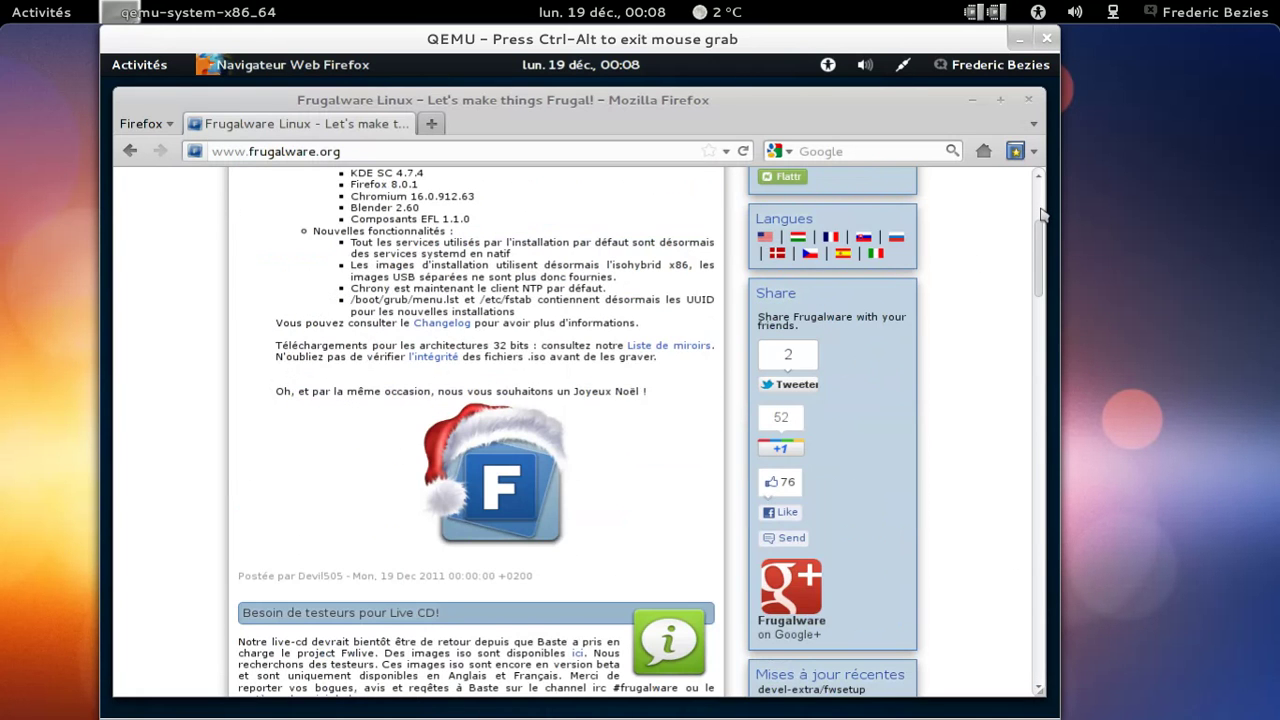
{"action": "left_click", "coordinate": [1042, 190]}
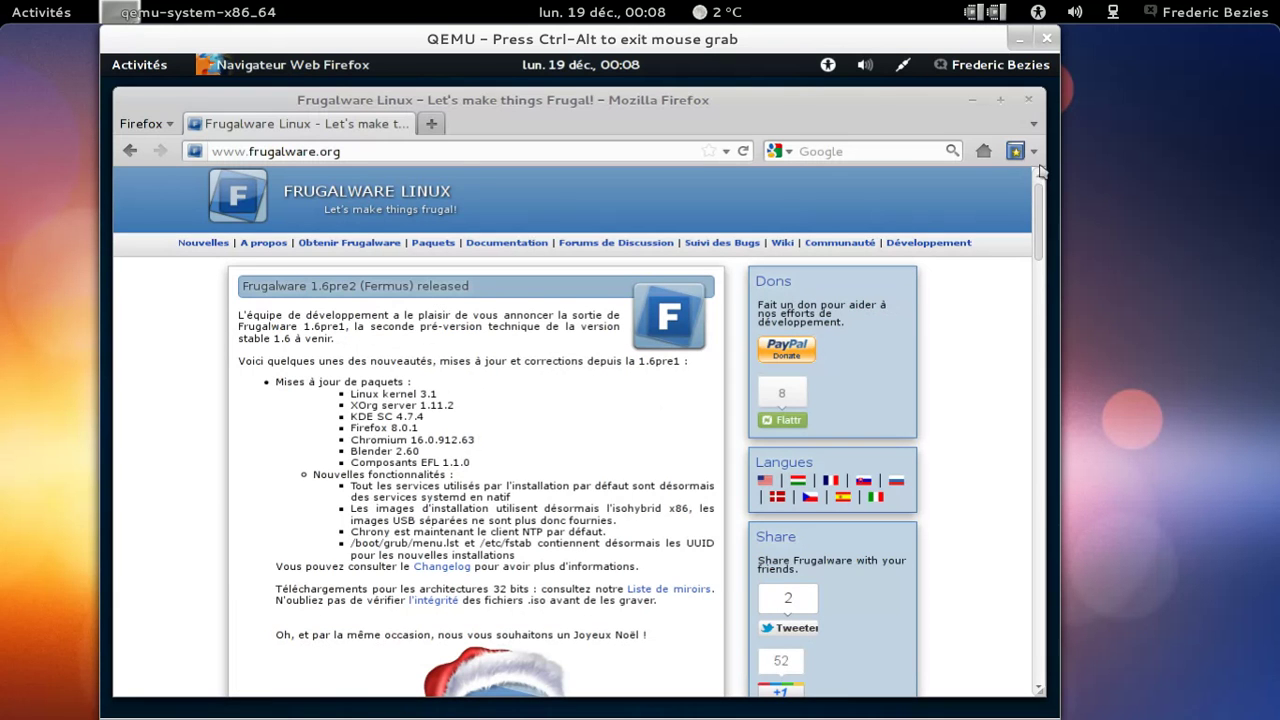
Step: Close Firefox and look through the Outils système category of the installed applications
{"action": "left_click", "coordinate": [1030, 99]}
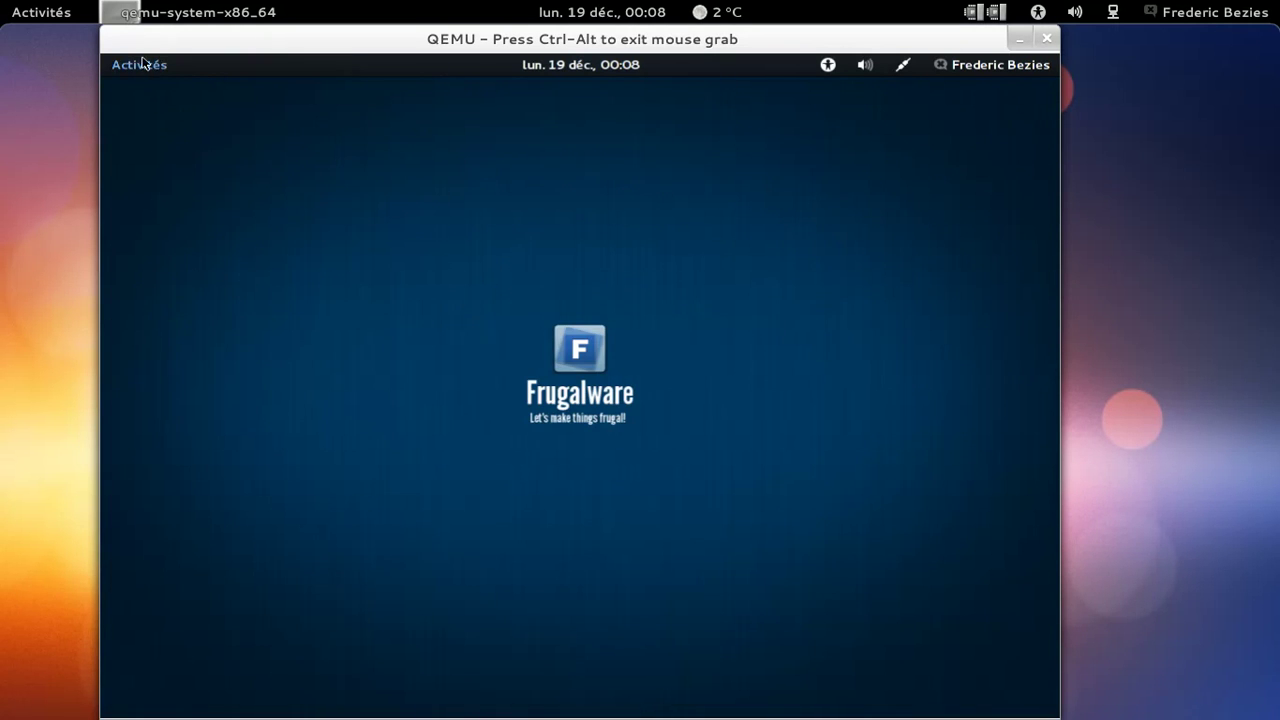
{"action": "left_click", "coordinate": [132, 63]}
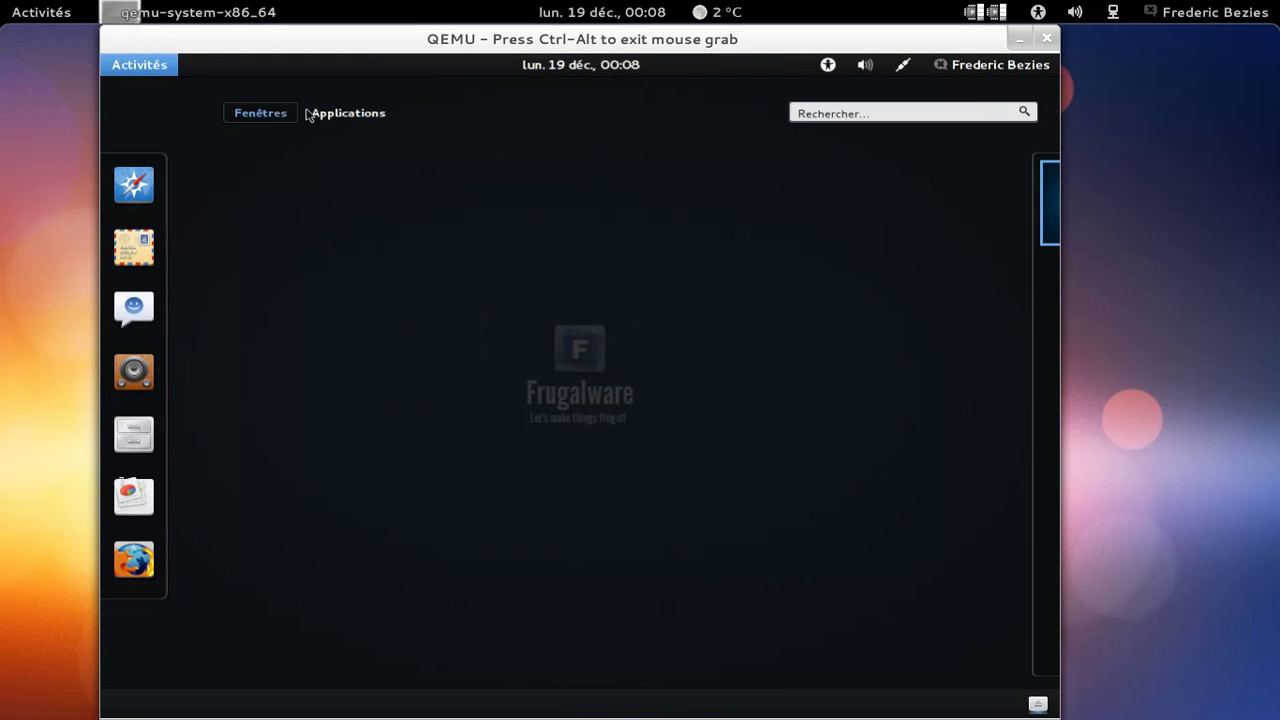
{"action": "left_click", "coordinate": [350, 114]}
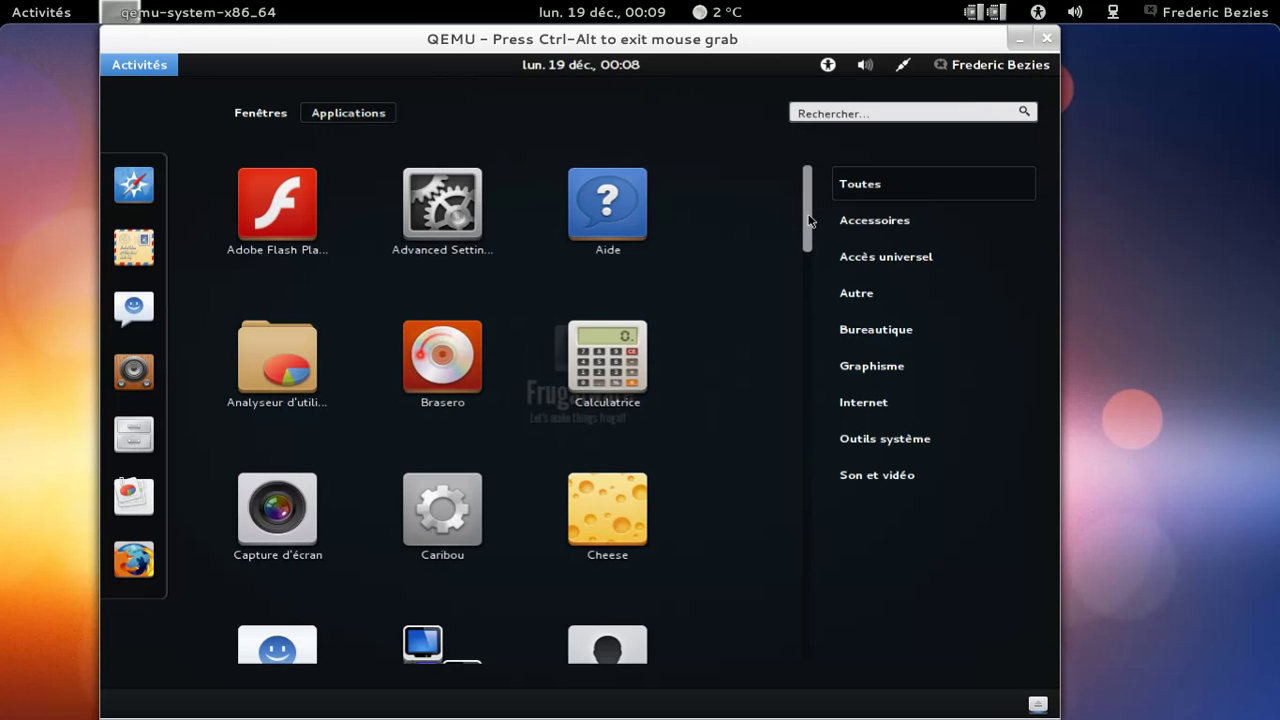
{"action": "scroll", "coordinate": [810, 216], "scroll_direction": "down", "scroll_amount": 3}
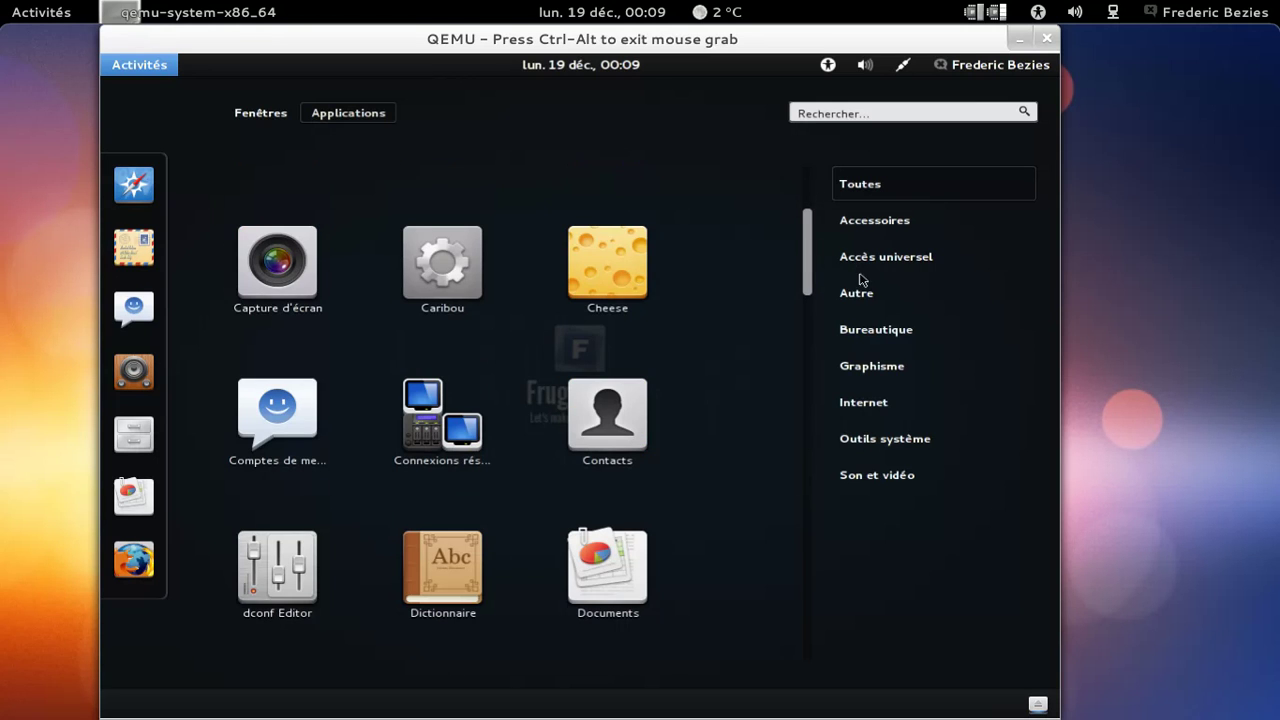
{"action": "left_click", "coordinate": [868, 440]}
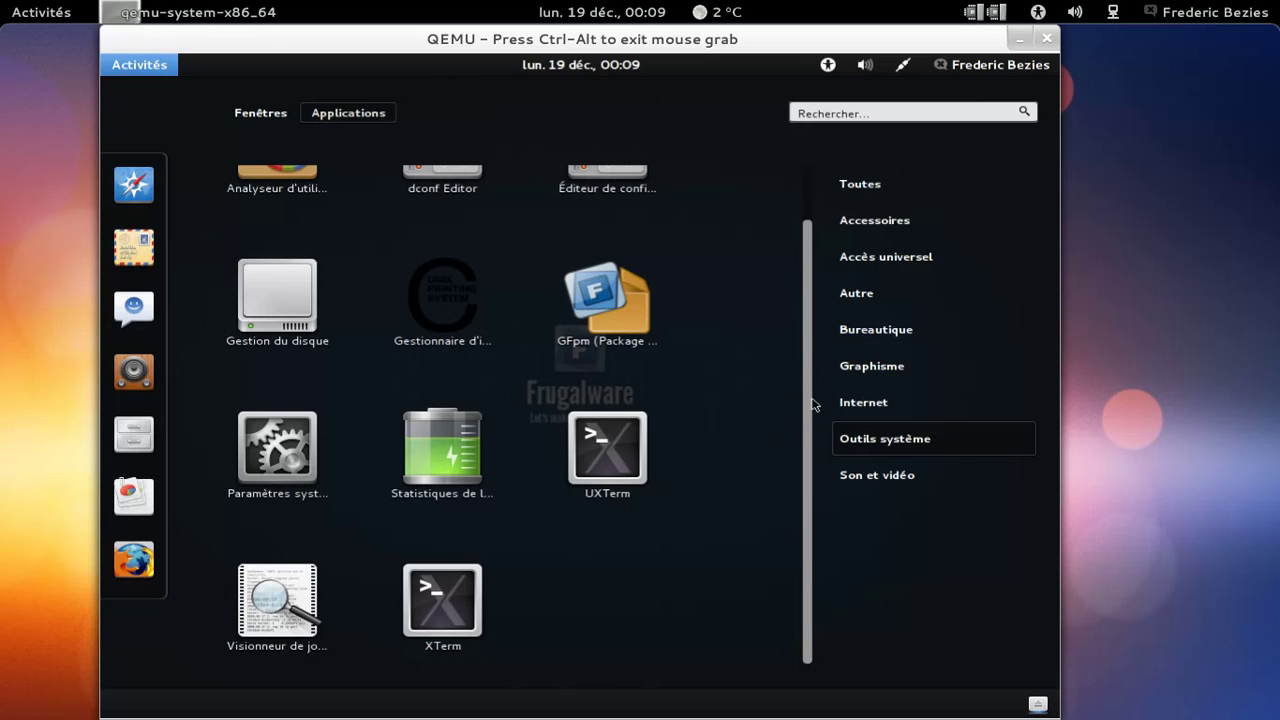
{"action": "scroll", "coordinate": [816, 328], "scroll_direction": "up", "scroll_amount": 1}
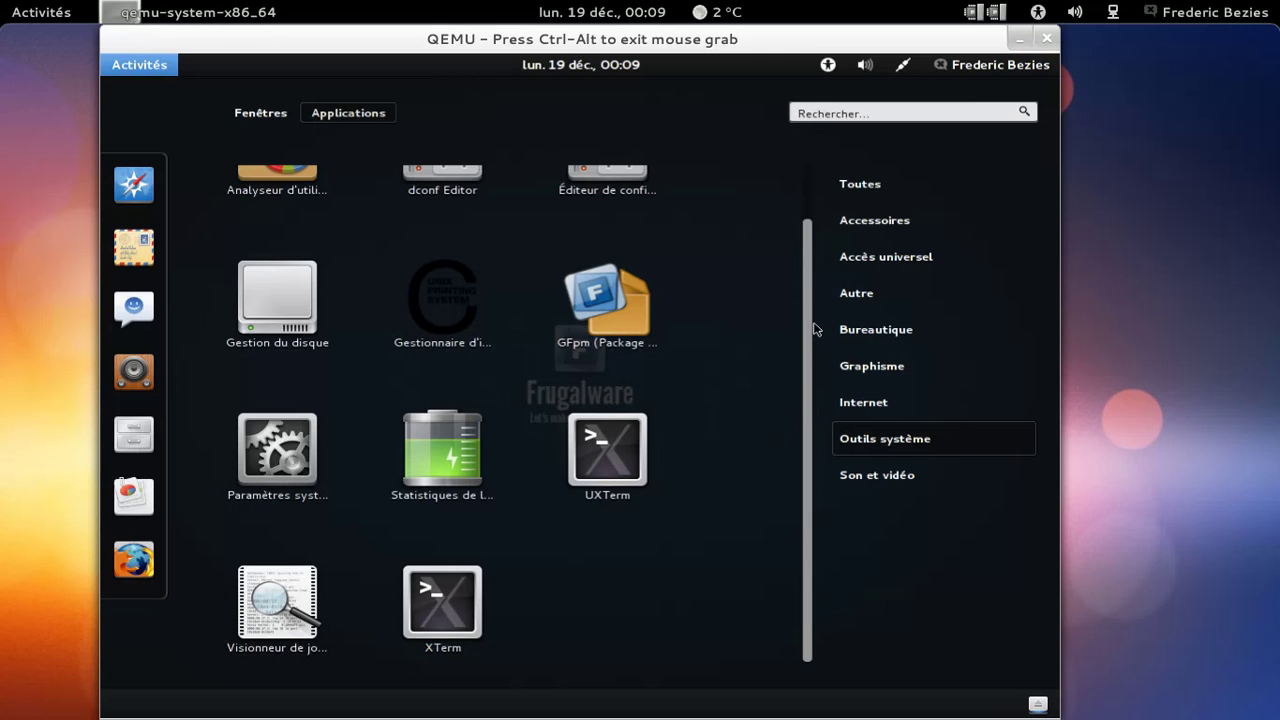
{"action": "scroll", "coordinate": [816, 328], "scroll_direction": "up", "scroll_amount": 1}
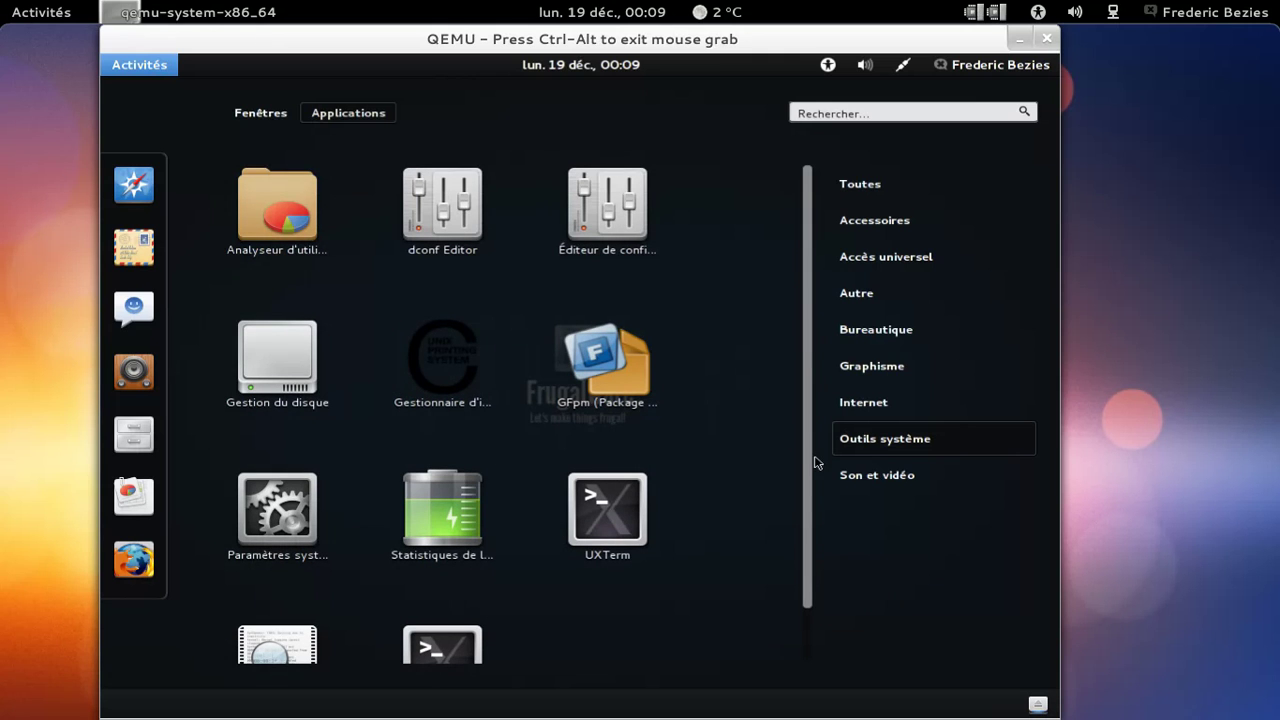
Step: Look through the Accessoires category of the applications overview
{"action": "left_click", "coordinate": [852, 229]}
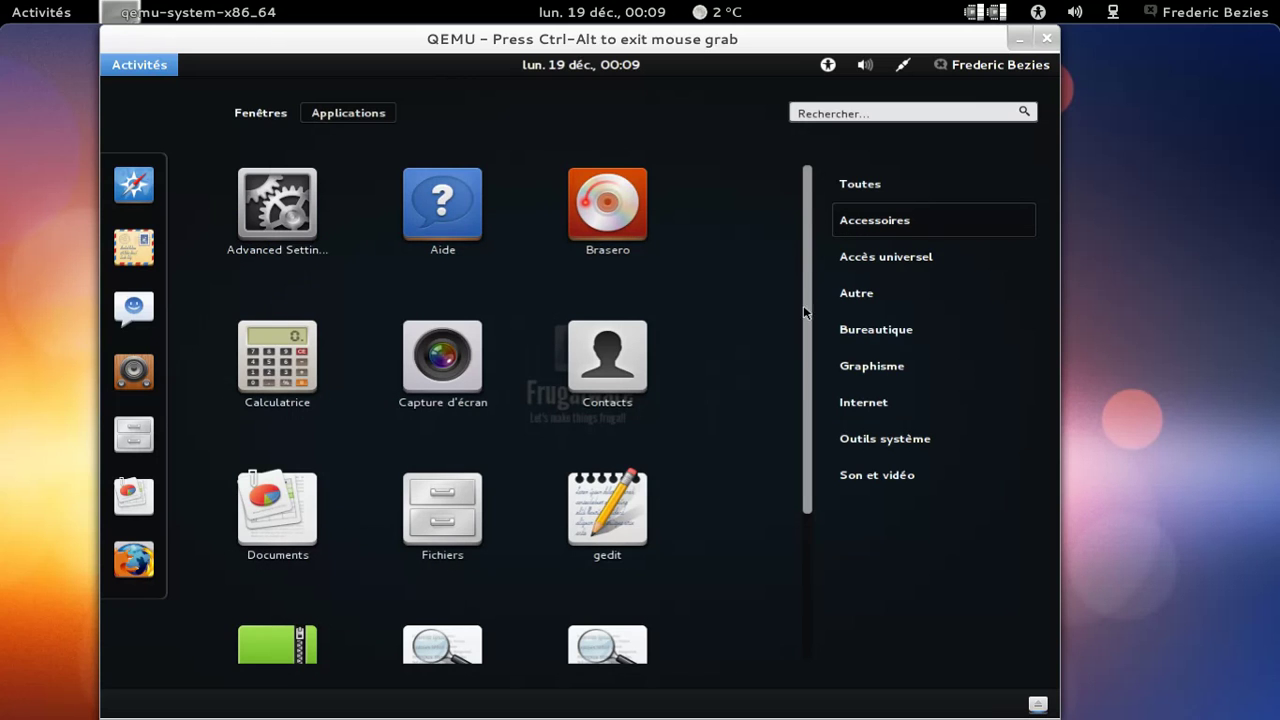
{"action": "left_click", "coordinate": [802, 566]}
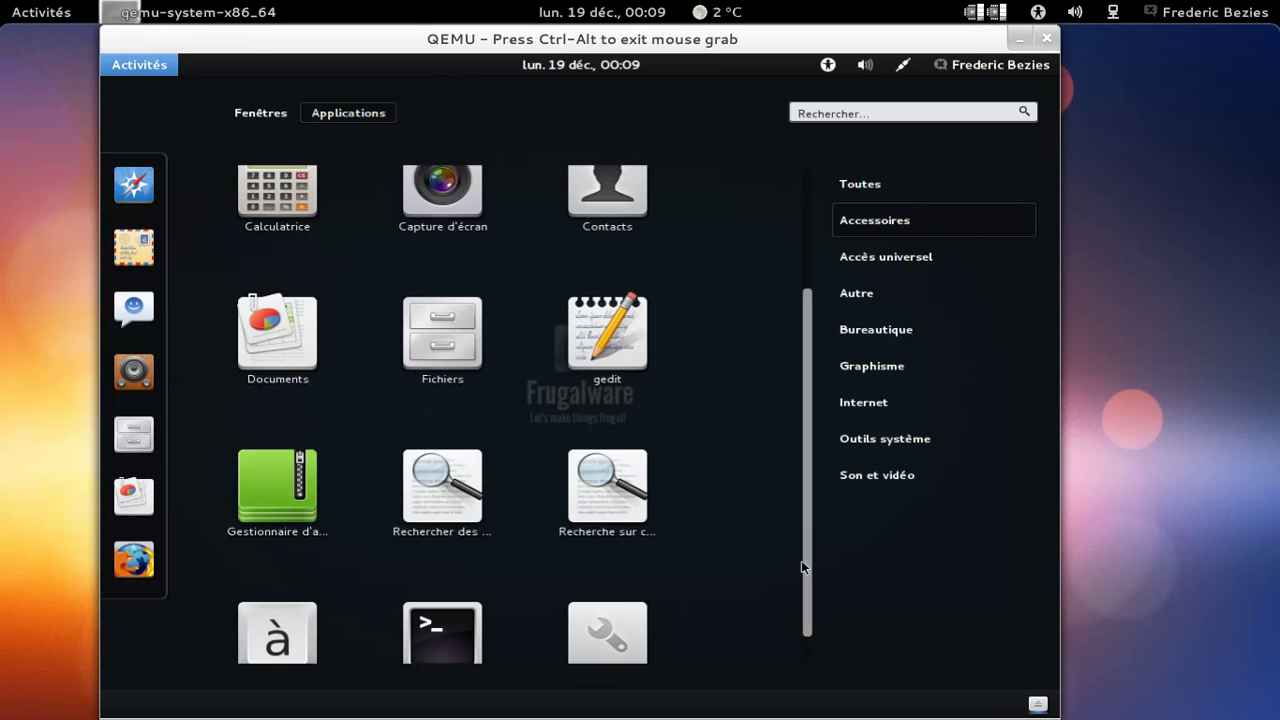
{"action": "left_click", "coordinate": [808, 633]}
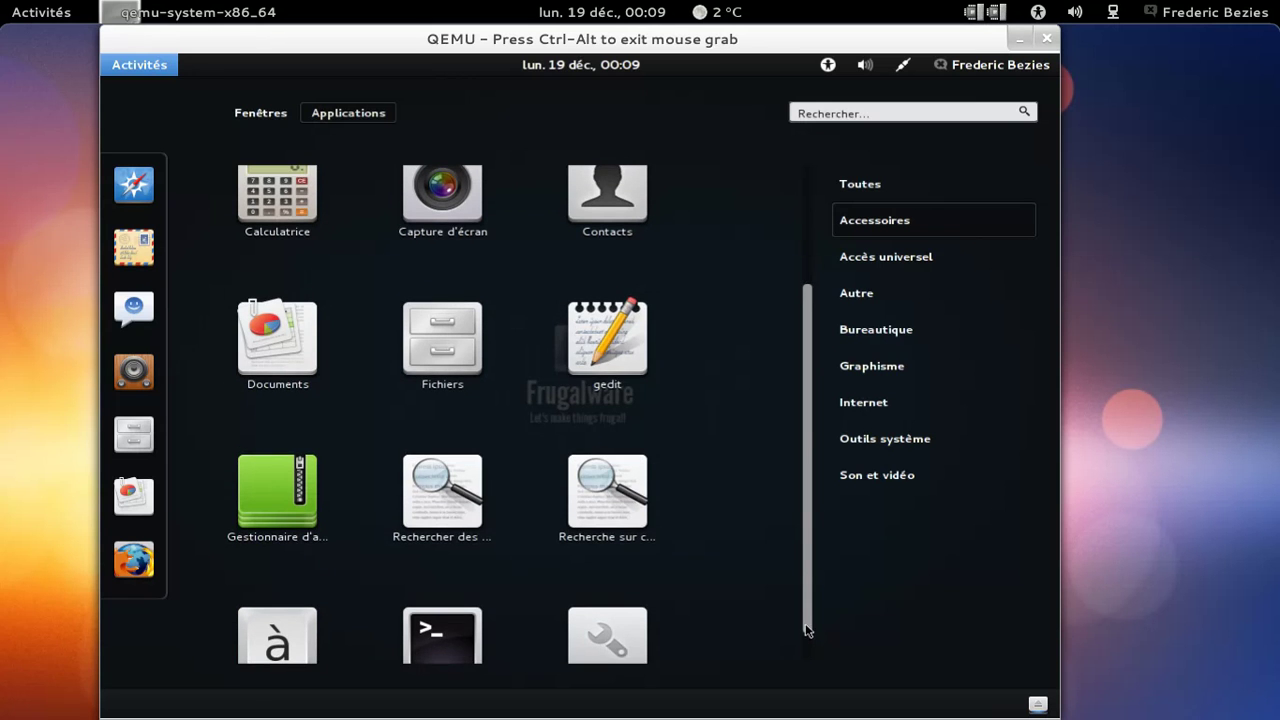
Step: Launch LibreOffice Writer from the Bureautique category and write "Voici donc Libreoffice" in the blank document
{"action": "left_click", "coordinate": [870, 332]}
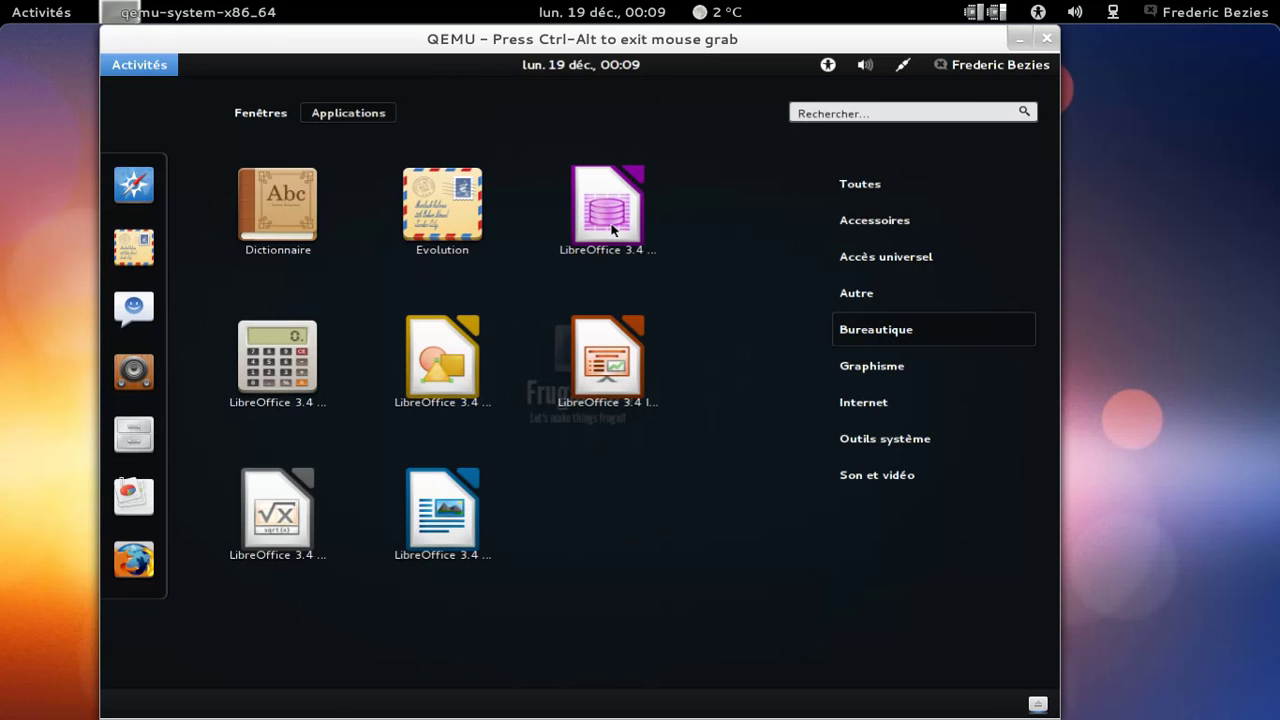
{"action": "left_click", "coordinate": [460, 495]}
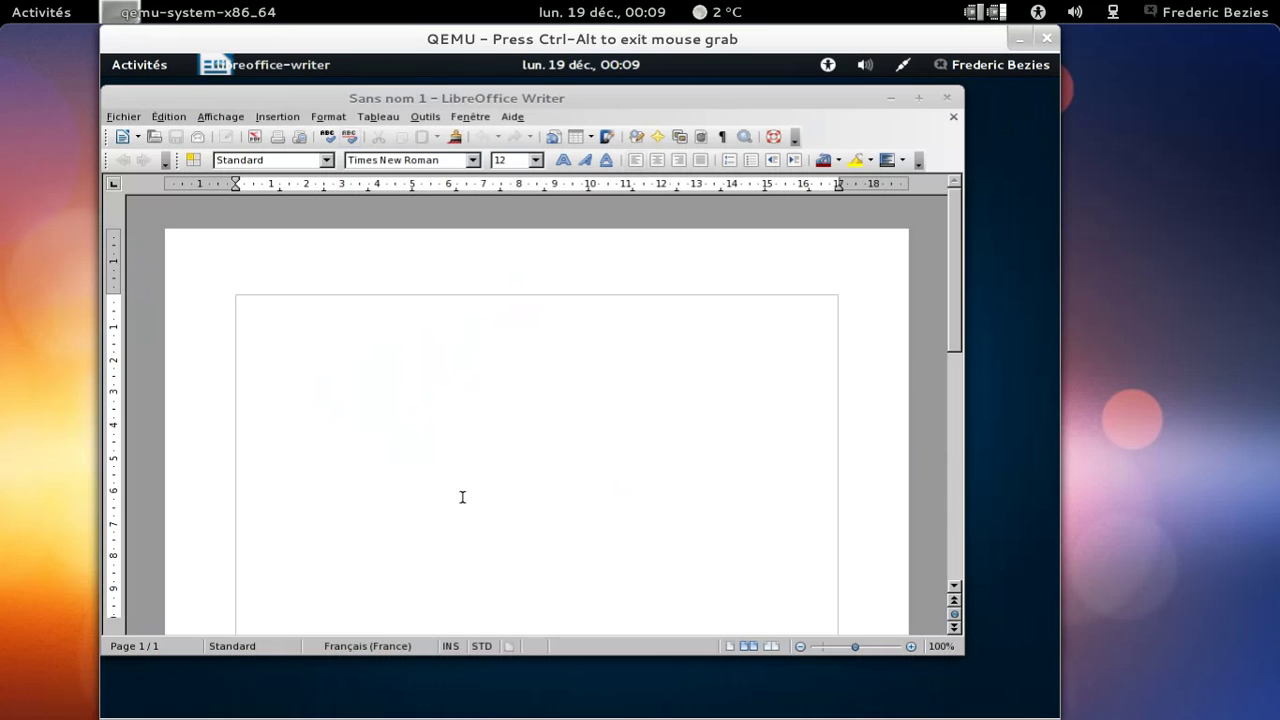
{"action": "type", "text": "Voici donc Libreoffice"}
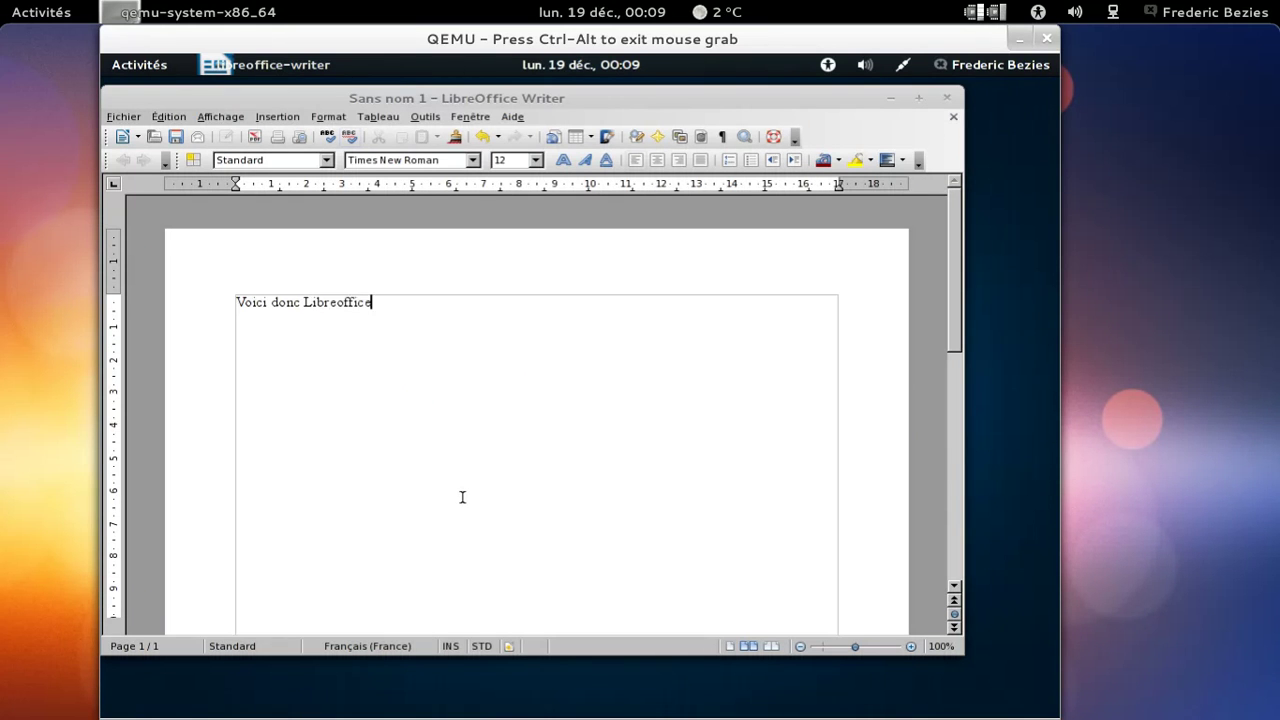
Step: End the first line with ";)" and add the line "Etrange cependant que je n'ai pas trouvé le gestionnaire de taches..."
{"action": "type", "text": ";)Etrange cependant que je n'ai pas trouvé le gestionnaire de t"}
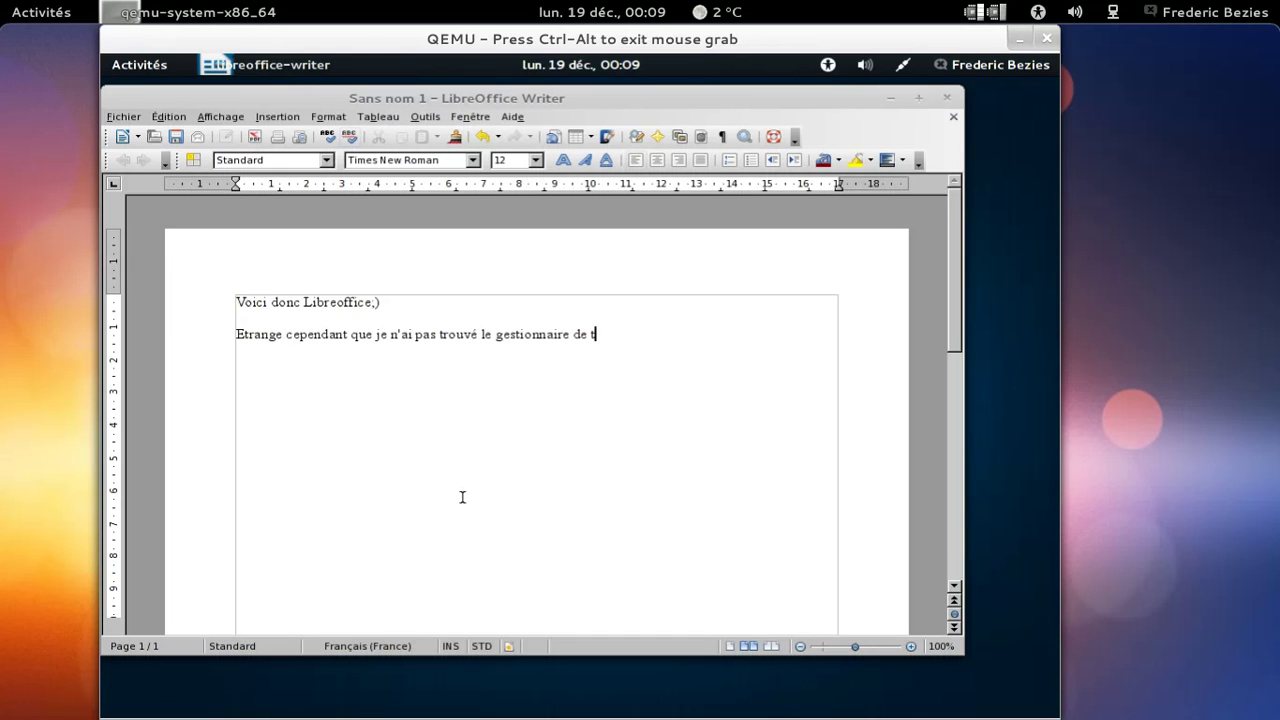
{"action": "type", "text": "âches"}
{"action": "key", "text": "BackSpace"}
{"action": "key", "text": "BackSpace"}
{"action": "key", "text": "BackSpace"}
{"action": "key", "text": "BackSpace"}
{"action": "key", "text": "BackSpace"}
{"action": "type", "text": "ça"}
{"action": "key", "text": "BackSpace"}
{"action": "key", "text": "BackSpace"}
{"action": "type", "text": "aches..."}
Step: Add a third line reading "Bah, surement un oubli;)"
{"action": "key", "text": "Return"}
{"action": "type", "text": "ab"}
{"action": "key", "text": "BackSpace"}
{"action": "type", "text": "Bah, surement un oulb"}
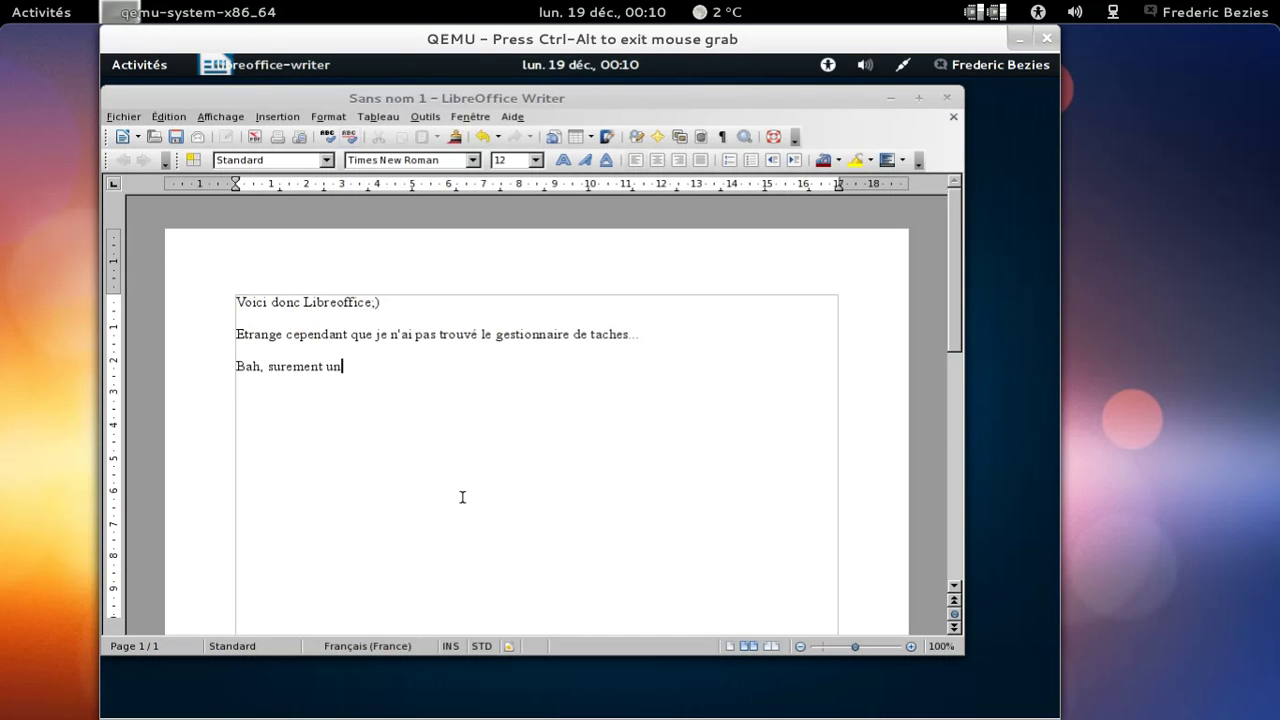
{"action": "key", "text": "BackSpace"}
{"action": "key", "text": "BackSpace"}
{"action": "type", "text": "bli;)"}
Step: Set the font size of the whole document text to 40 and deselect it
{"action": "key", "text": "ctrl+a"}
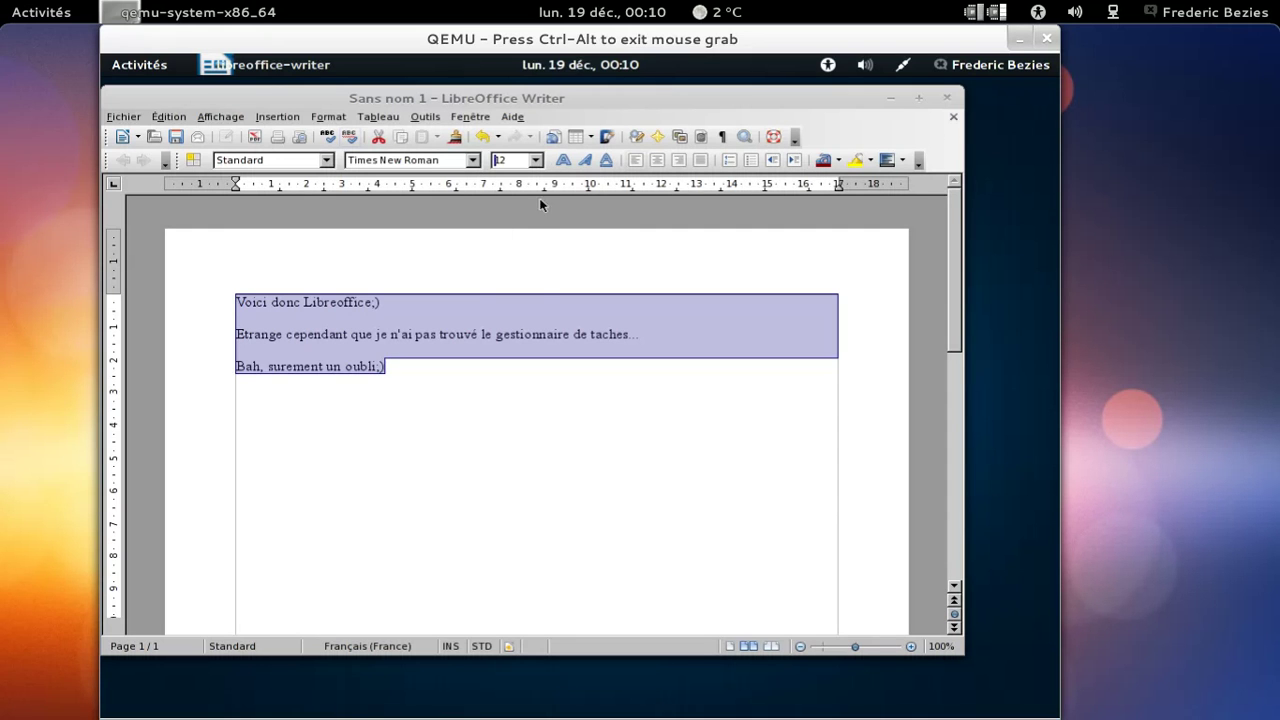
{"action": "left_click", "coordinate": [536, 160]}
{"action": "left_click_drag", "start_coordinate": [540, 228], "coordinate": [541, 251]}
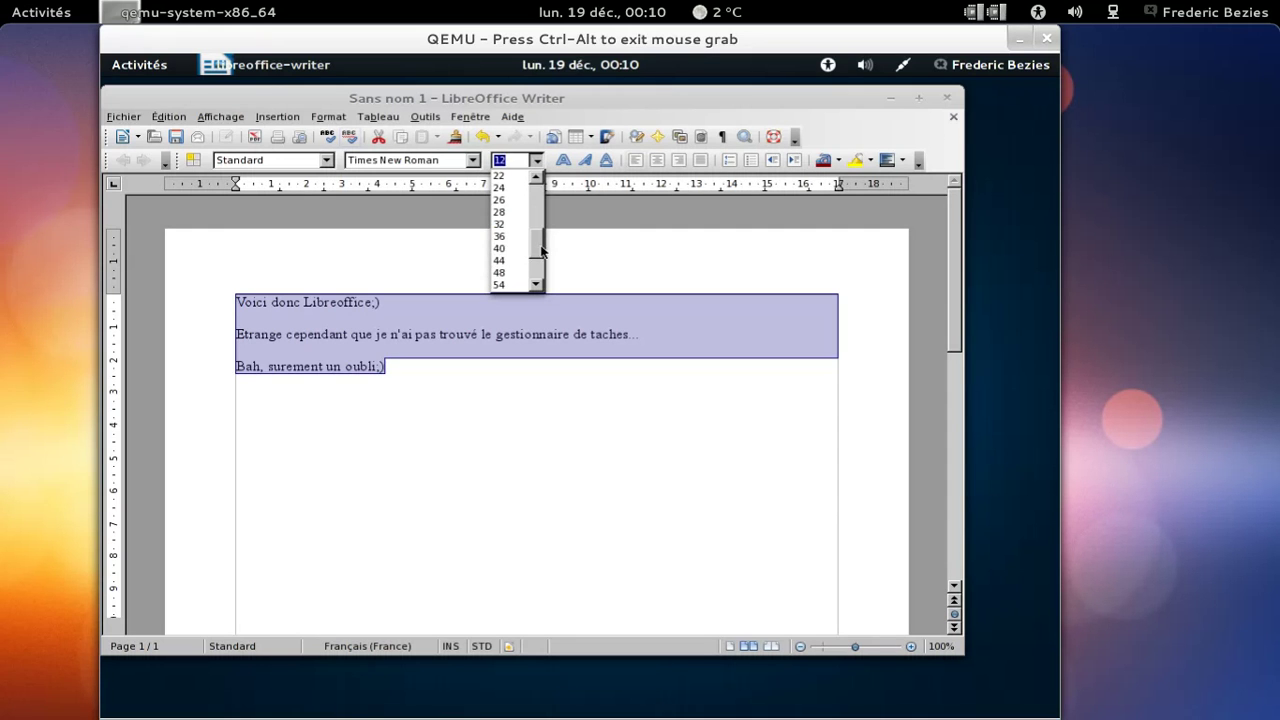
{"action": "left_click", "coordinate": [505, 248]}
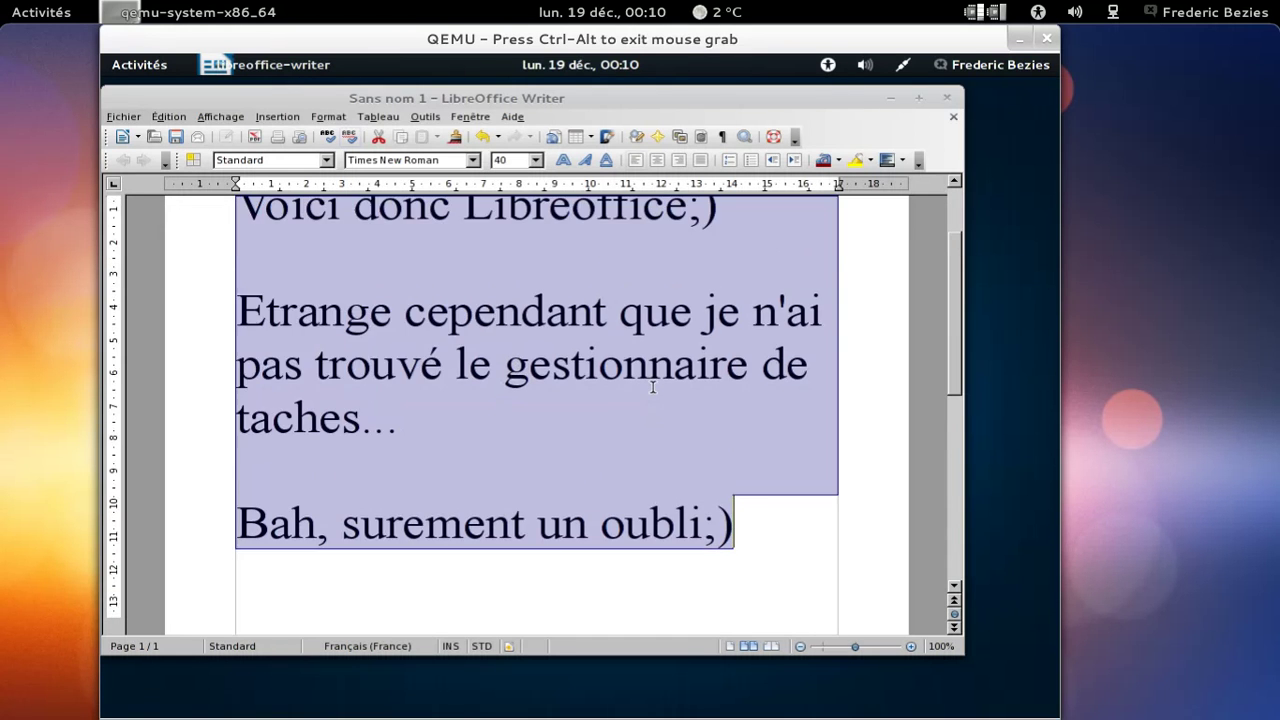
{"action": "scroll", "coordinate": [652, 387], "scroll_direction": "up", "scroll_amount": 3}
{"action": "left_click", "coordinate": [648, 387]}
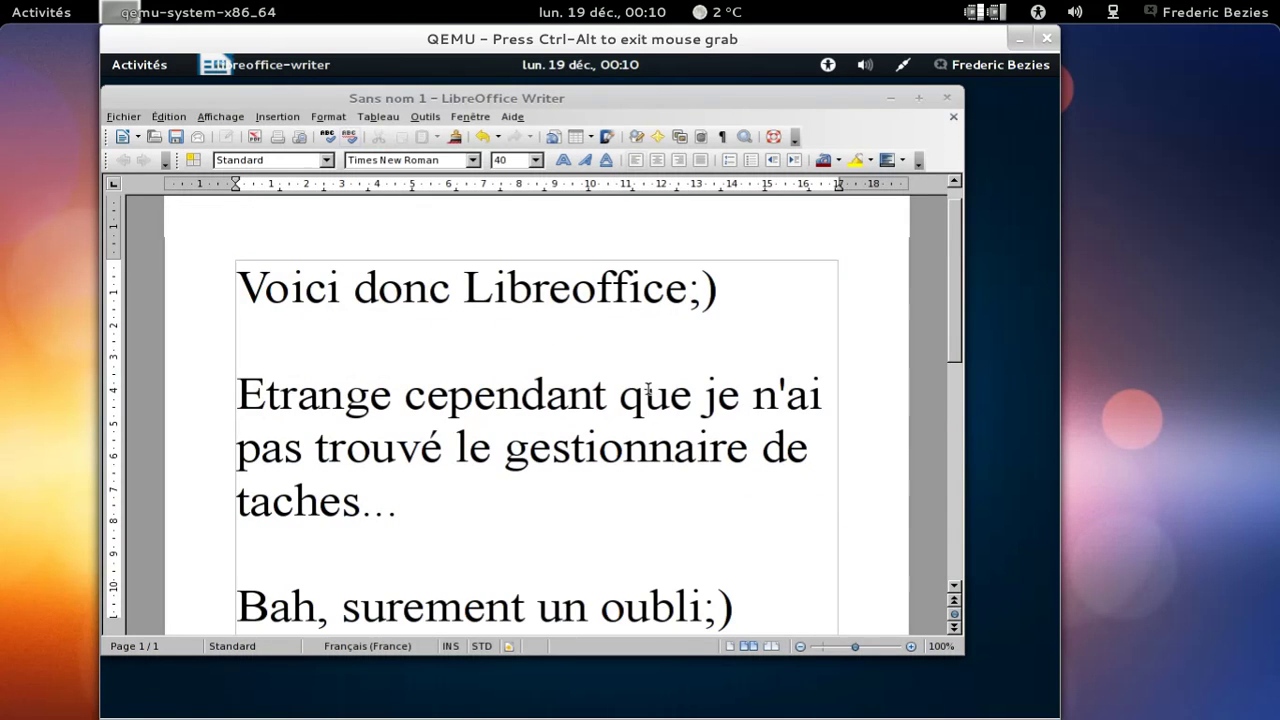
Step: Save the document in the home folder as Sans nom 1 in ODF text format, then close Writer
{"action": "left_click", "coordinate": [180, 140]}
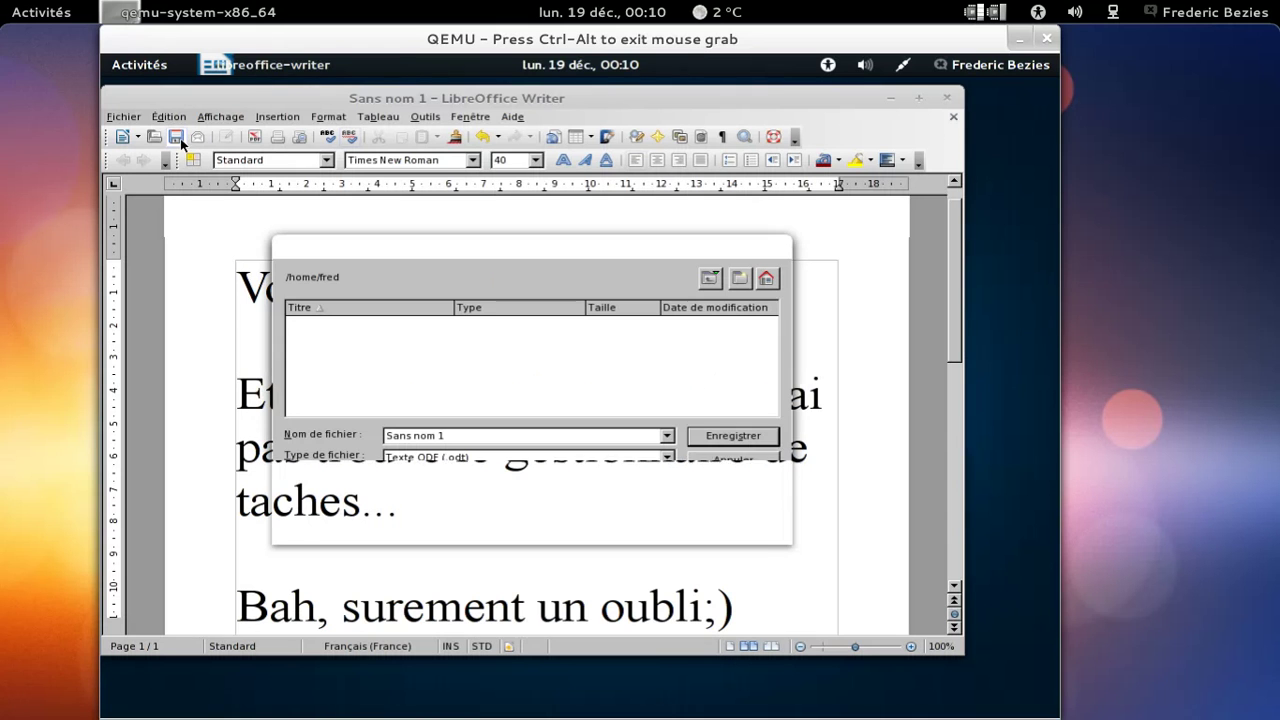
{"action": "left_click", "coordinate": [749, 440]}
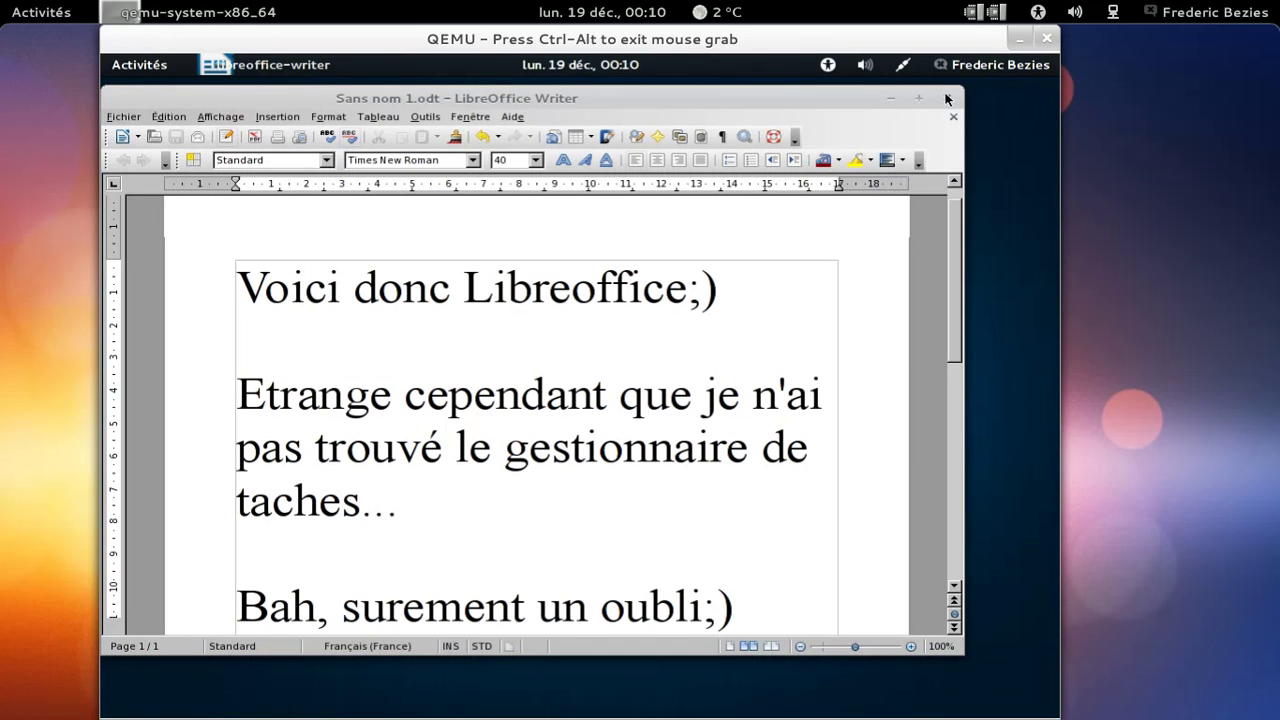
{"action": "left_click", "coordinate": [946, 99]}
Step: Search the activities overview for "terminal" and try to launch Terminal, then clear the search
{"action": "left_click", "coordinate": [126, 66]}
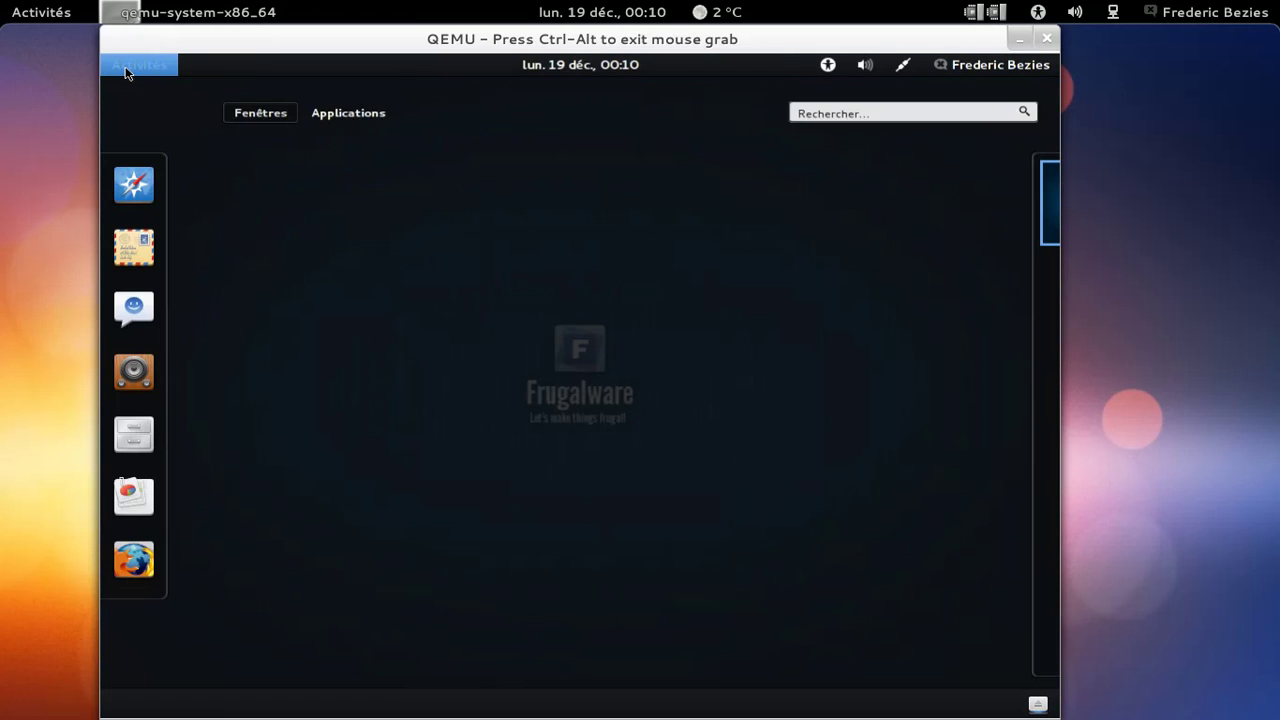
{"action": "left_click", "coordinate": [838, 115]}
{"action": "right_click", "coordinate": [806, 125]}
{"action": "type", "text": "t"}
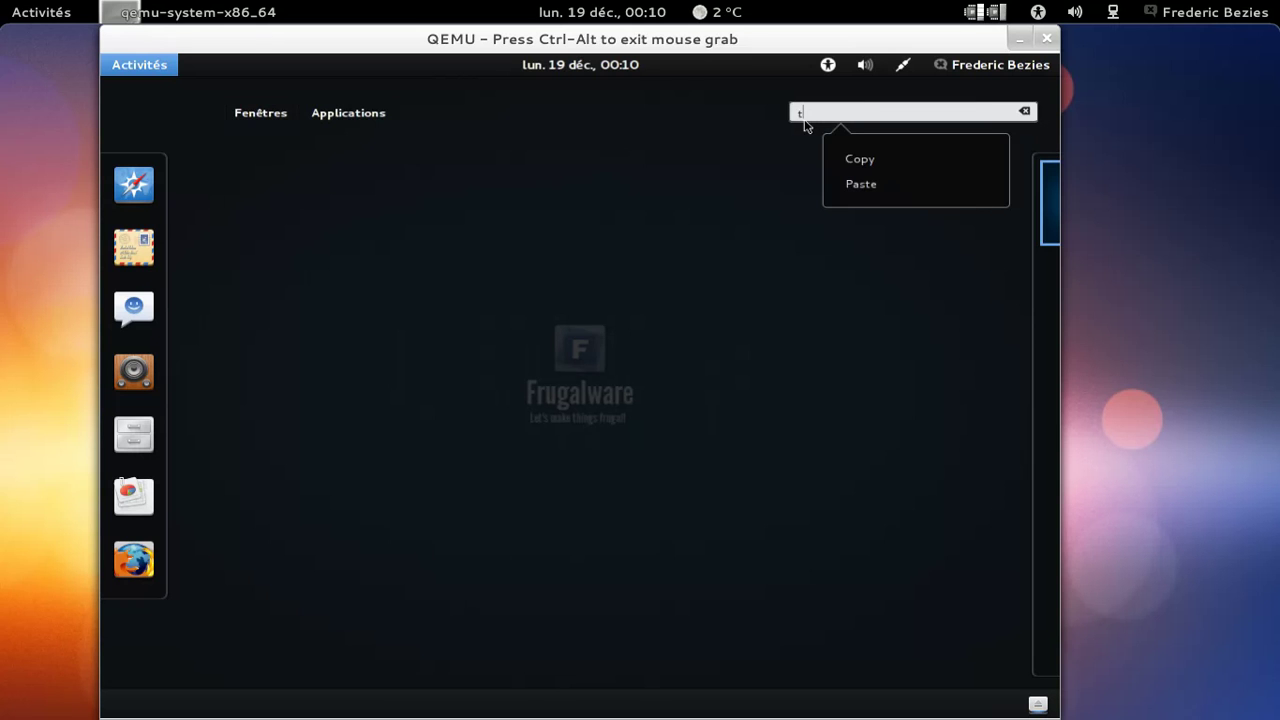
{"action": "type", "text": "erminal"}
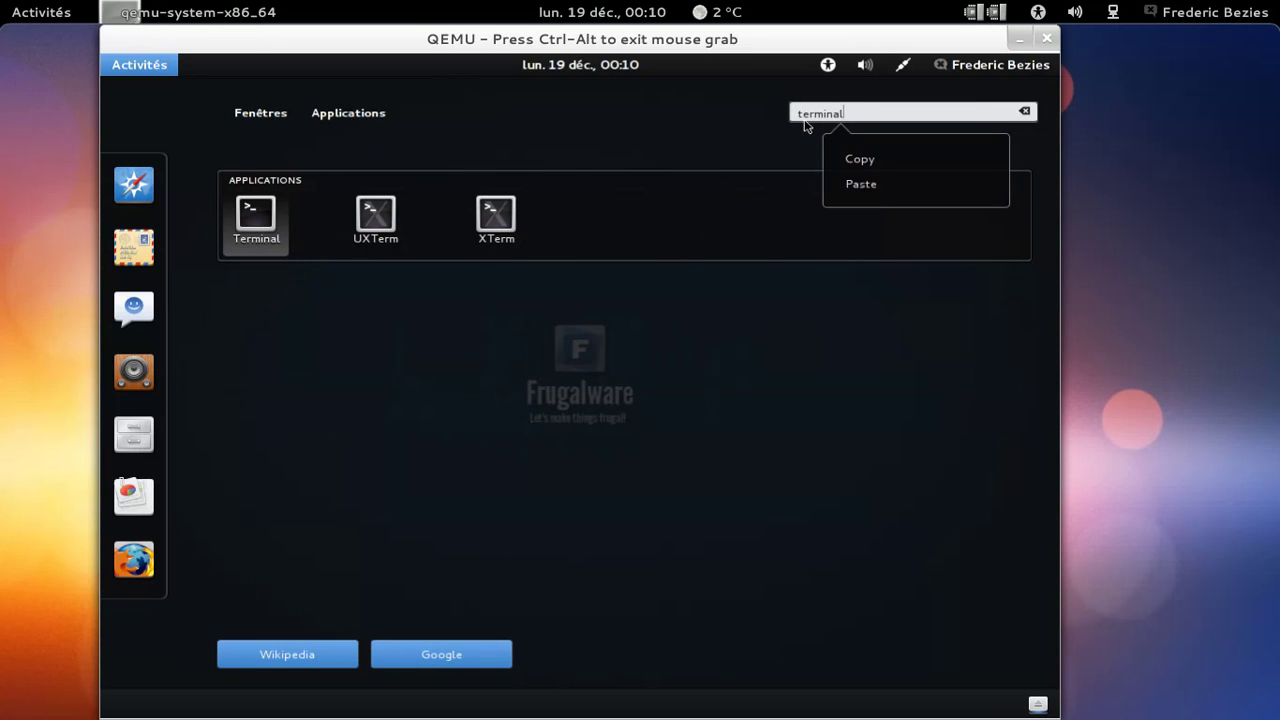
{"action": "left_click", "coordinate": [263, 230]}
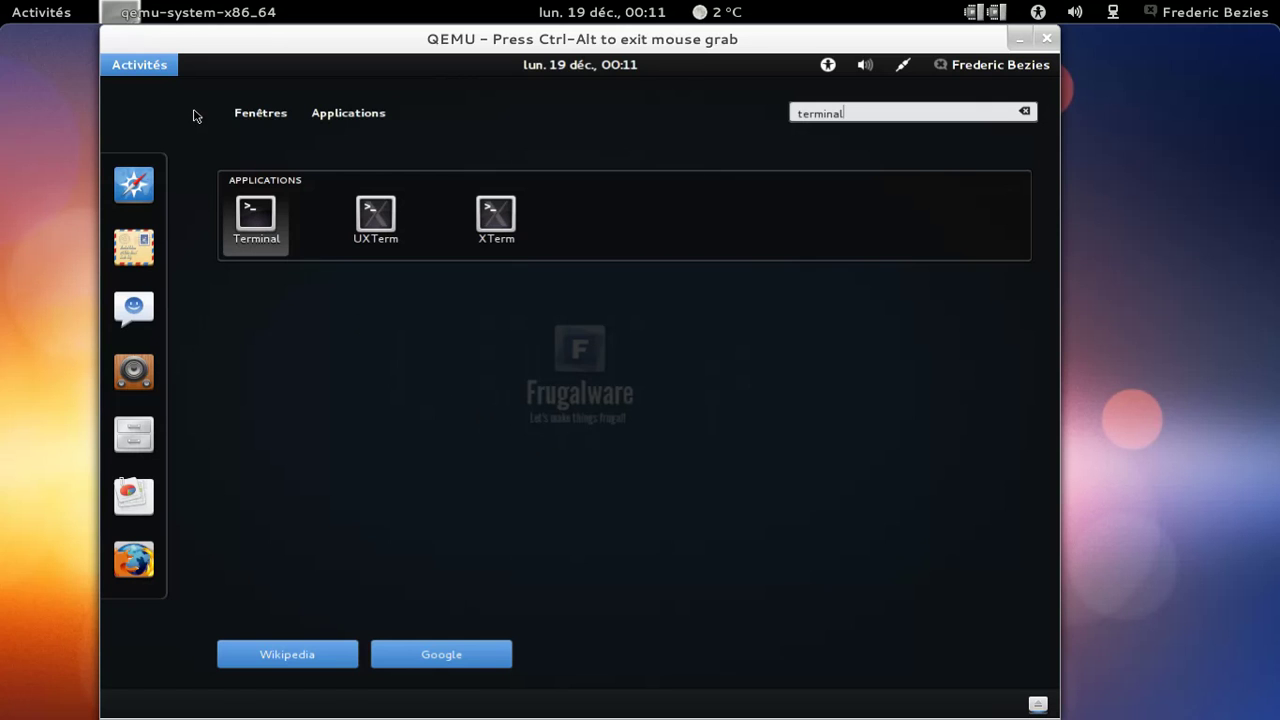
{"action": "key", "text": "Escape"}
Step: Dismiss the search field's context menu and try the terminal search again
{"action": "left_click", "coordinate": [906, 118]}
{"action": "left_click", "coordinate": [1017, 332]}
{"action": "right_click", "coordinate": [906, 114]}
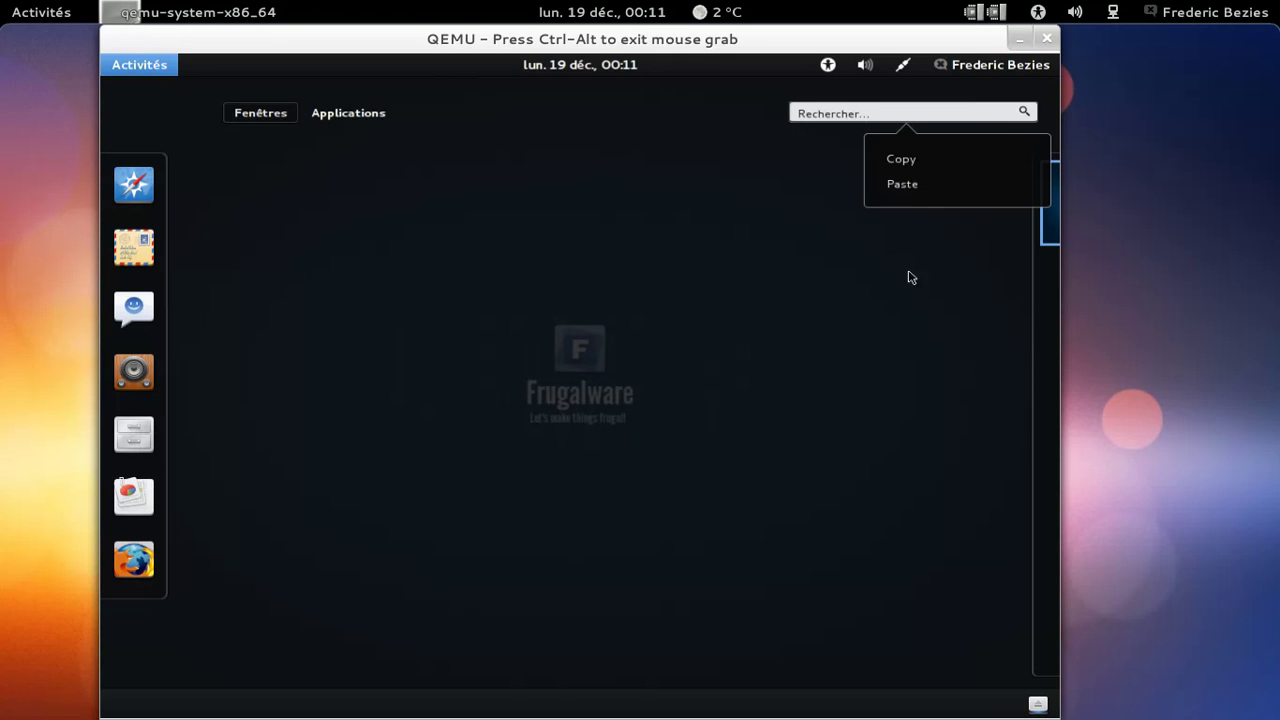
{"action": "left_click", "coordinate": [802, 160]}
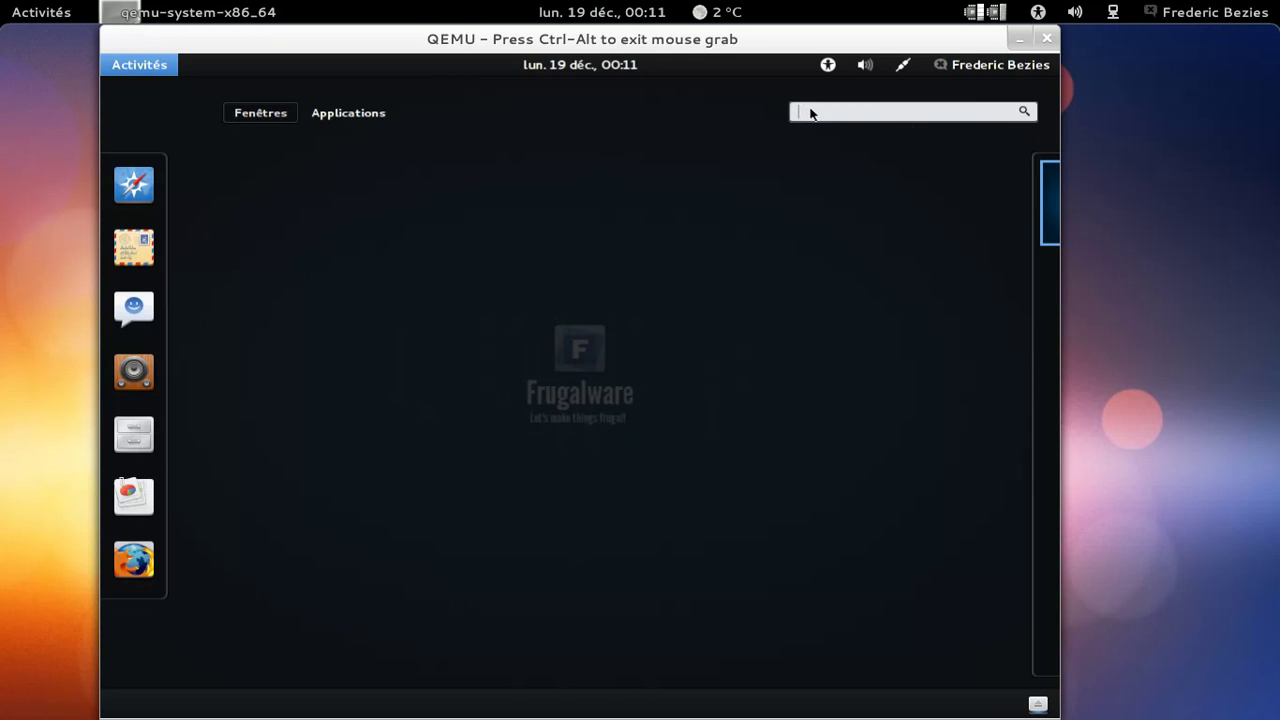
{"action": "type", "text": "termain"}
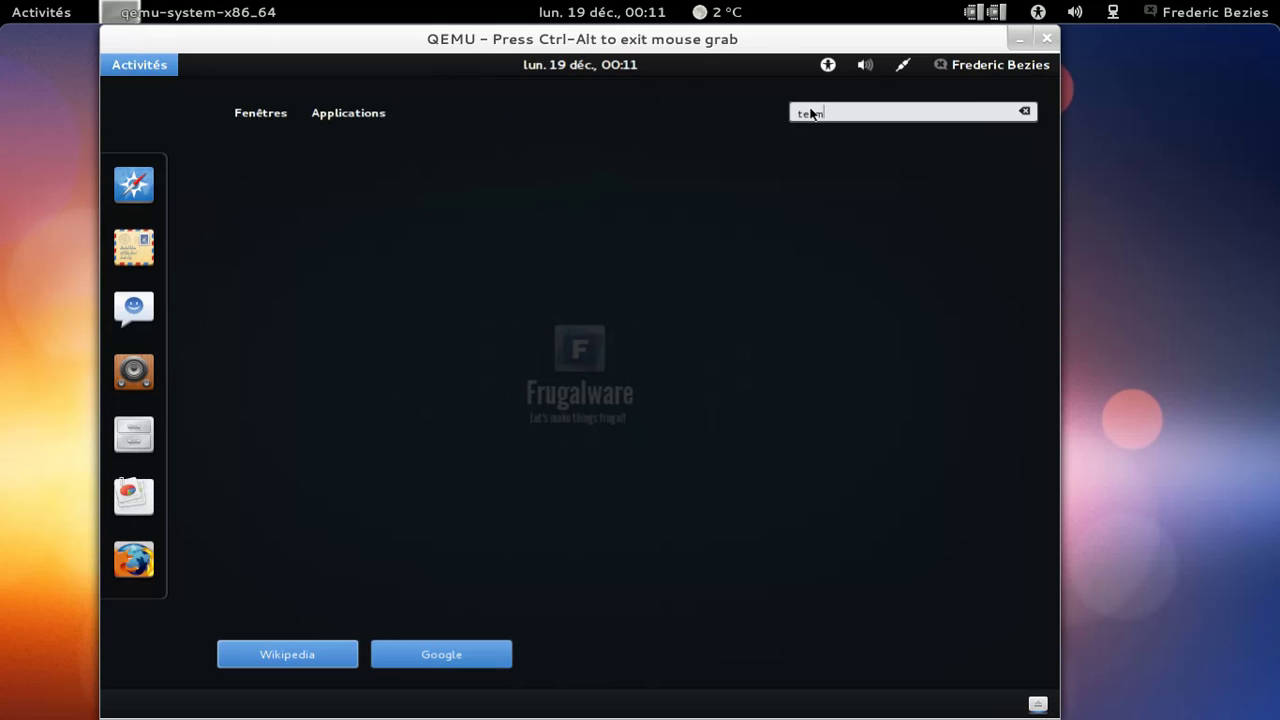
{"action": "key", "text": "BackSpace"}
{"action": "key", "text": "BackSpace"}
{"action": "type", "text": "rinal"}
{"action": "key", "text": "BackSpace"}
{"action": "type", "text": "minale"}
Step: Launch Terminal from the Accessoires category of the applications list
{"action": "left_click", "coordinate": [362, 117]}
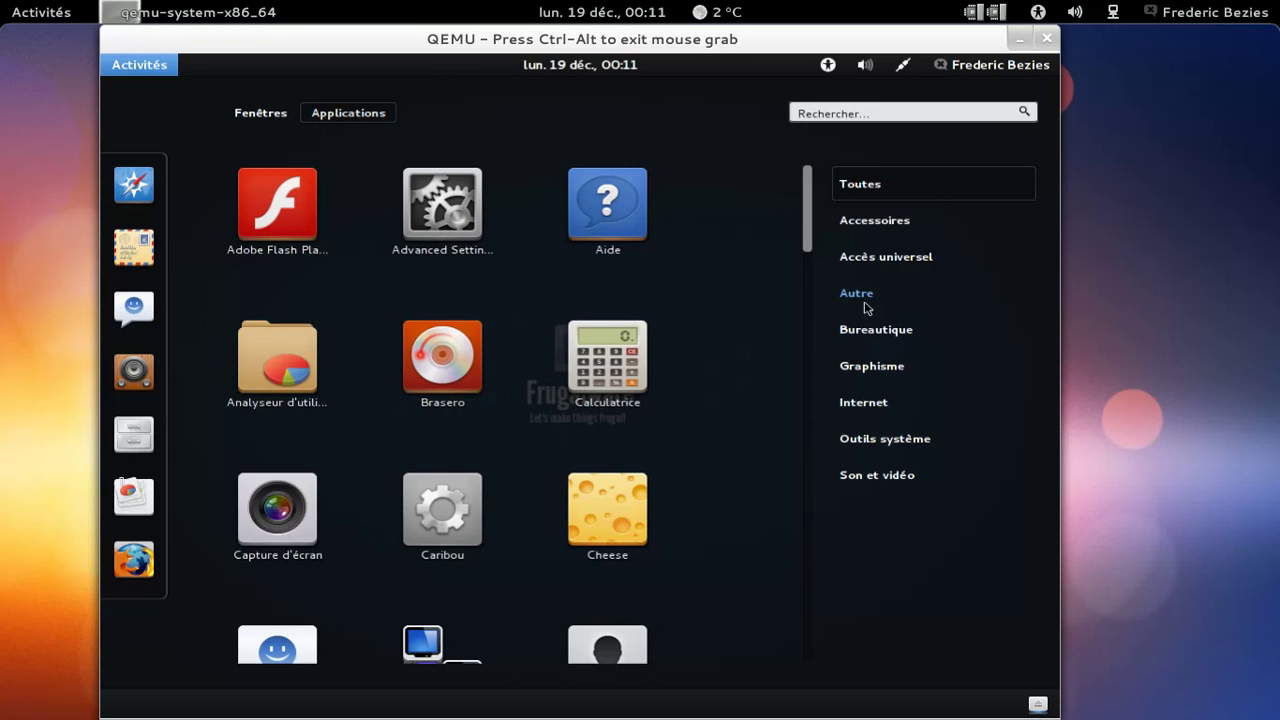
{"action": "left_click", "coordinate": [864, 228]}
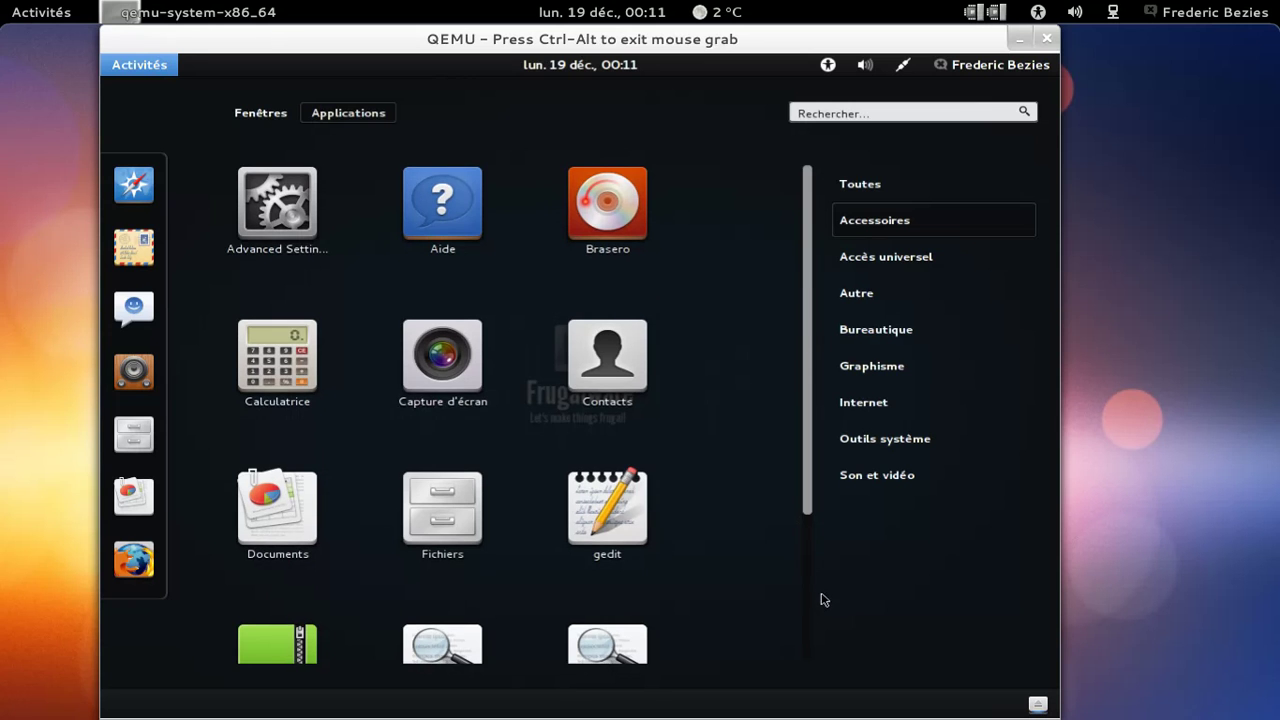
{"action": "scroll", "coordinate": [820, 600], "scroll_direction": "down", "scroll_amount": 3}
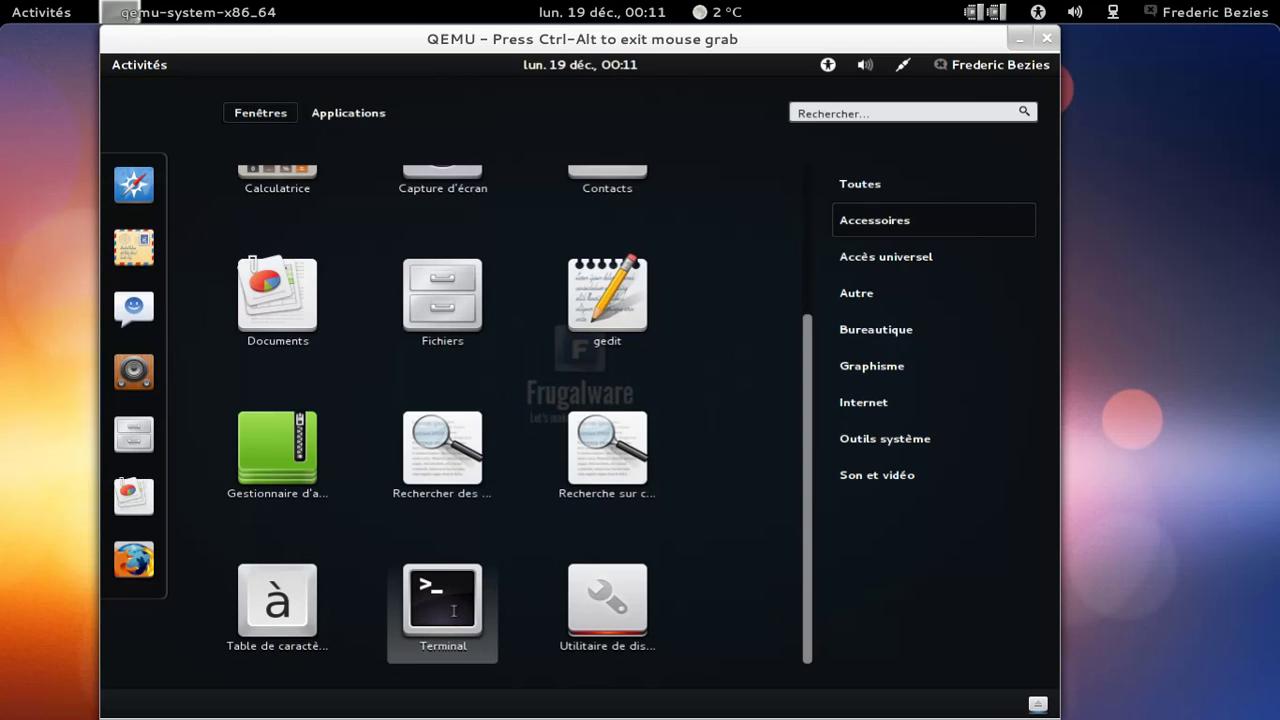
{"action": "left_click", "coordinate": [454, 615]}
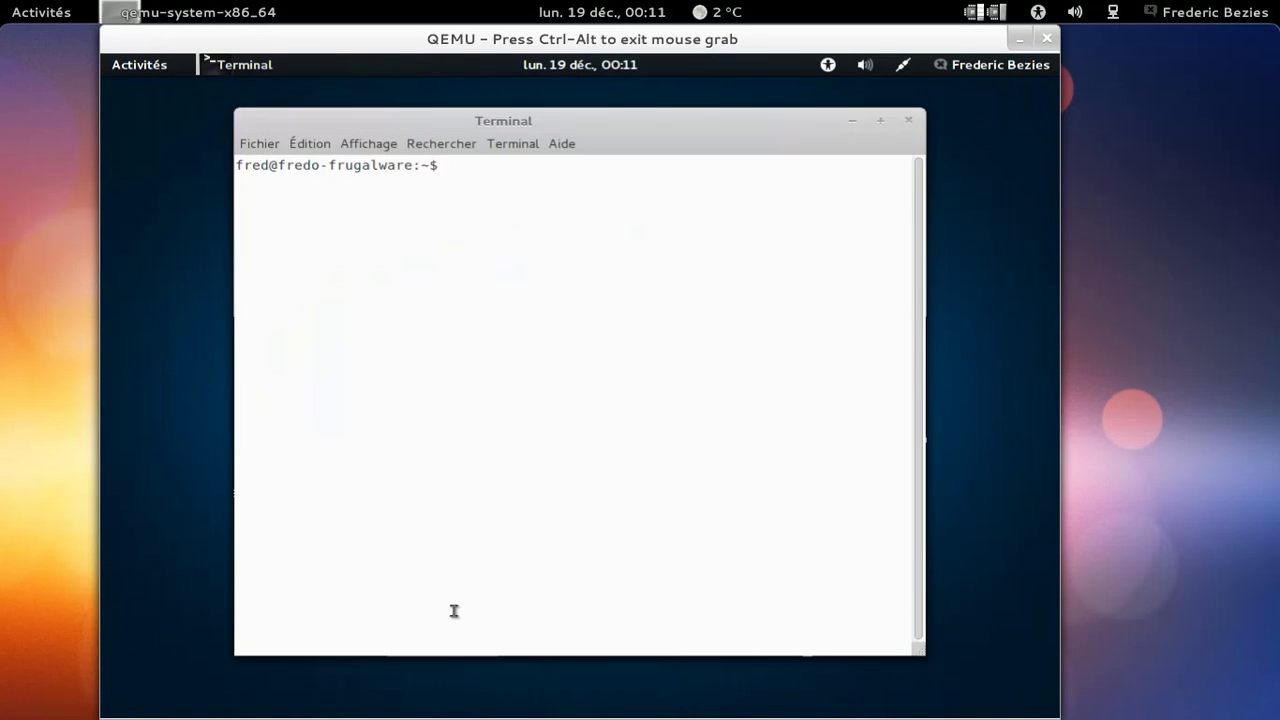
Step: Display the kernel and system information with the command uname -a
{"action": "type", "text": "uname "}
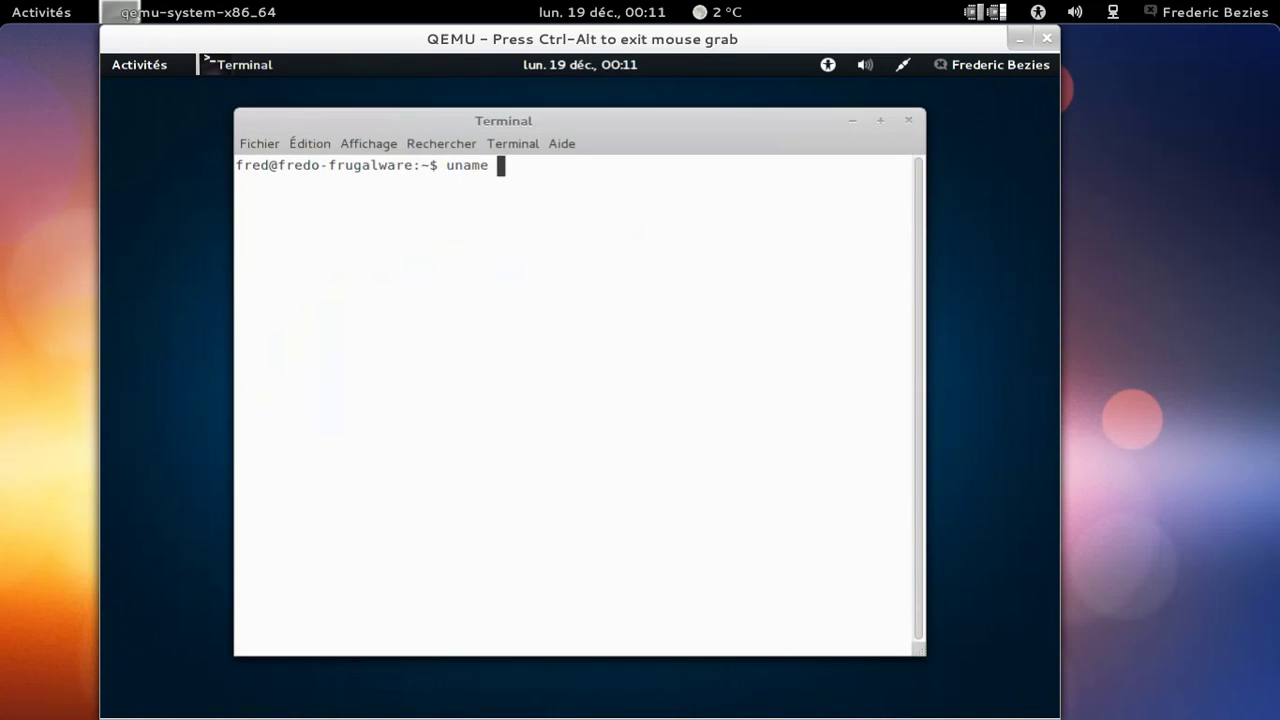
{"action": "type", "text": "-a"}
{"action": "key", "text": "Return"}
Step: Display the distribution release text with the command cat /etc/issue
{"action": "type", "text": "cat /etc/ios"}
{"action": "key", "text": "BackSpace"}
{"action": "key", "text": "BackSpace"}
{"action": "type", "text": "ssue"}
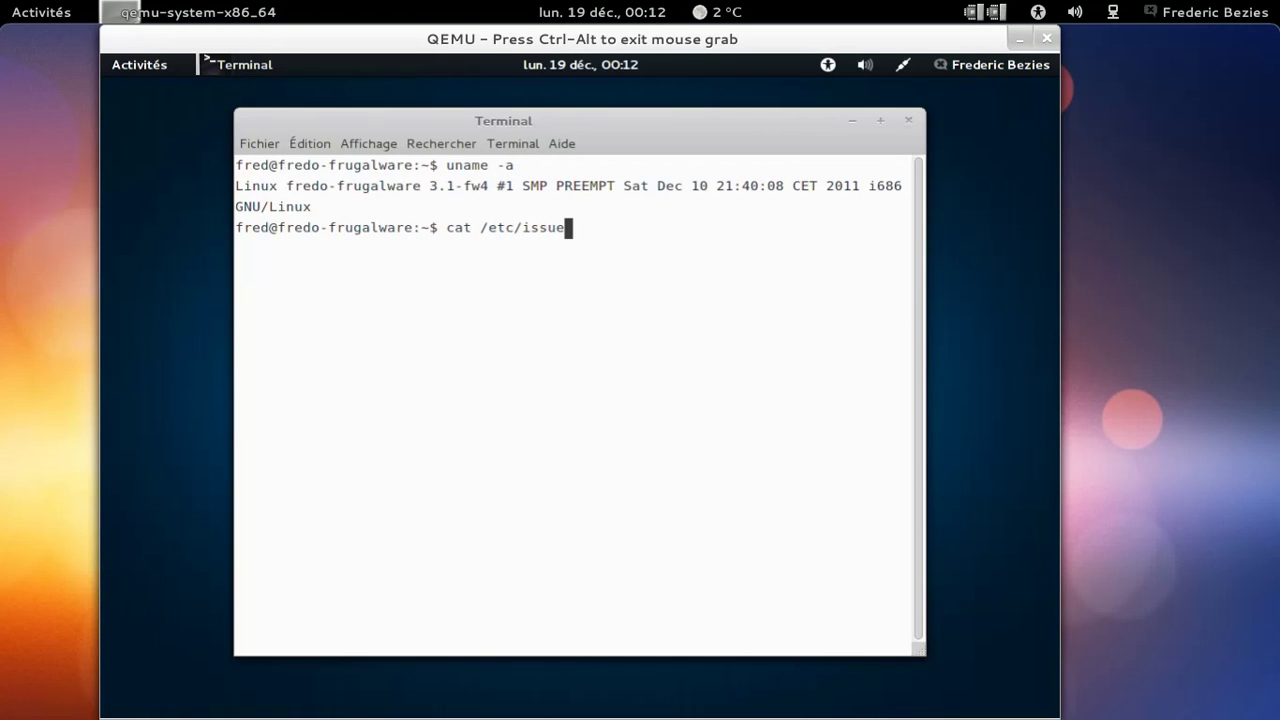
{"action": "key", "text": "Return"}
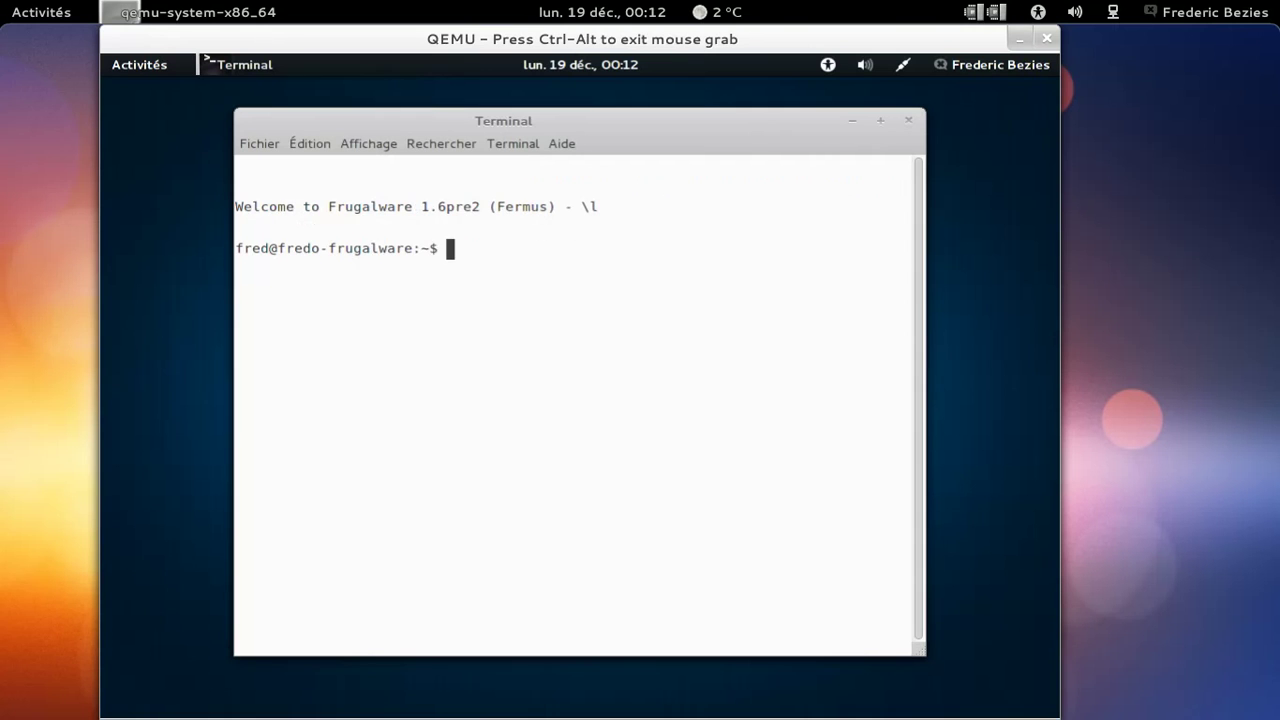
Step: View the version information of the GNOME terminal in its About dialog, and close the terminal window
{"action": "left_click", "coordinate": [563, 144]}
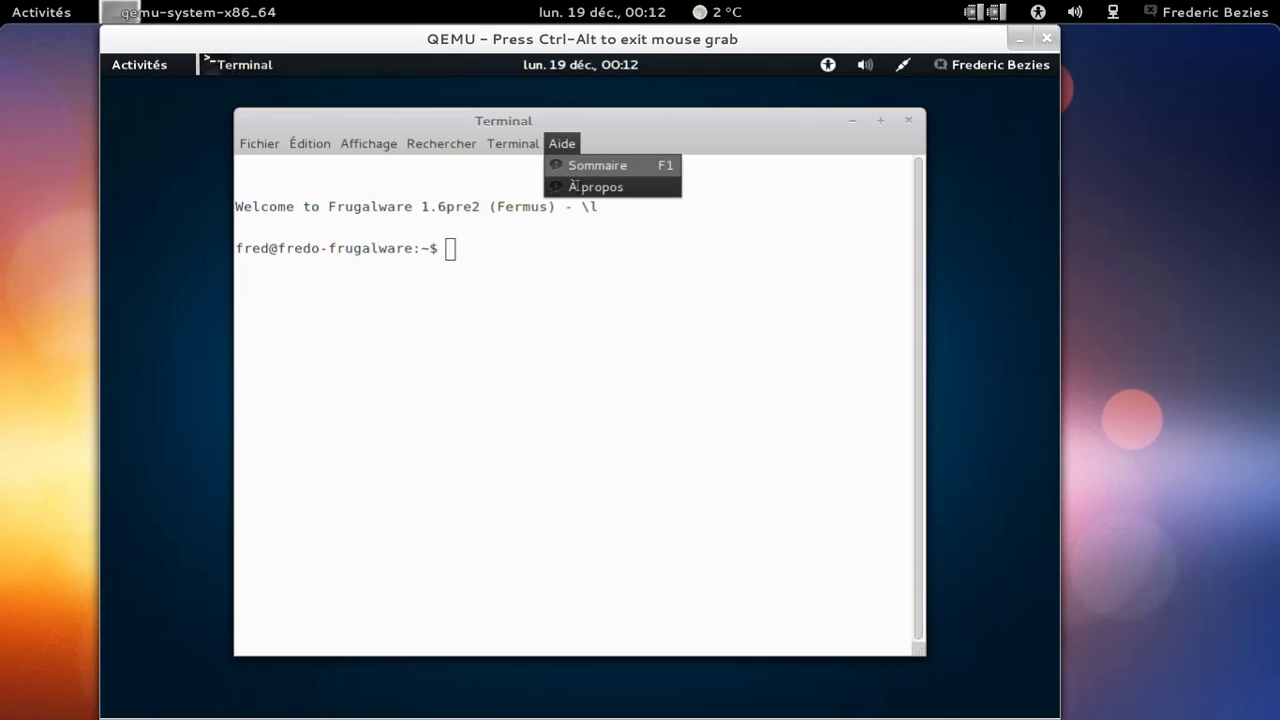
{"action": "left_click", "coordinate": [575, 186]}
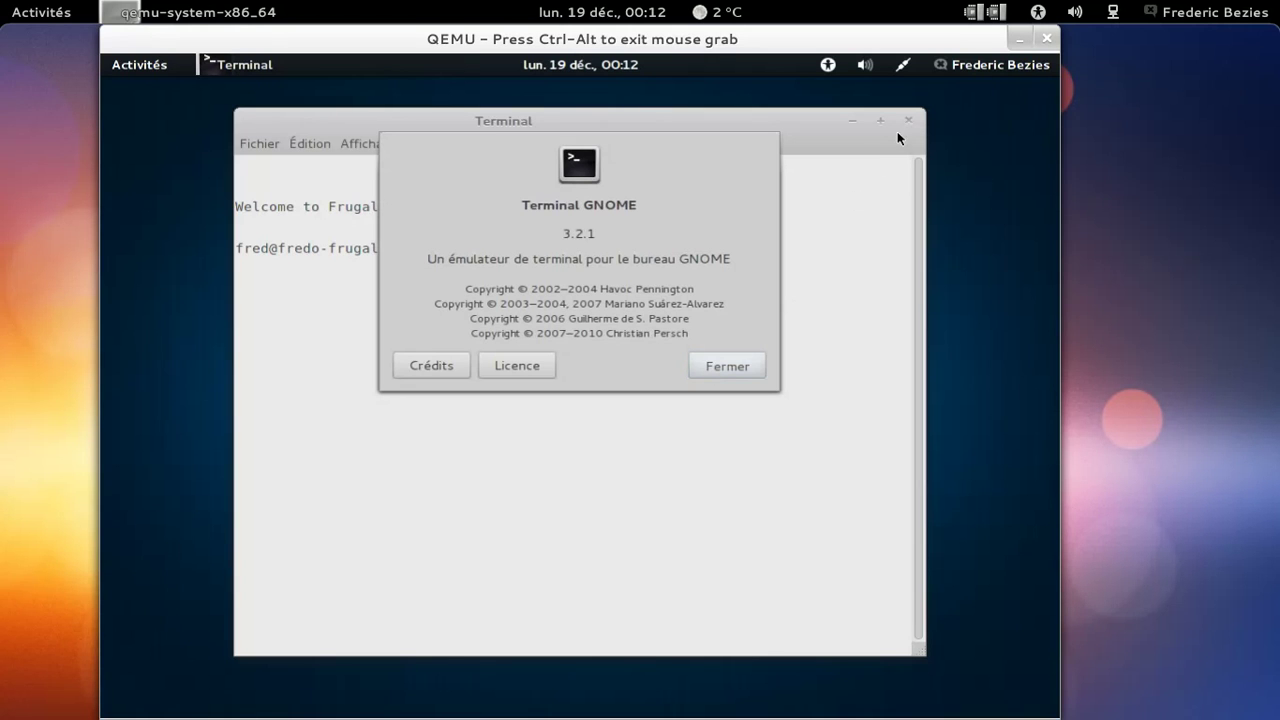
{"action": "key", "text": "Escape"}
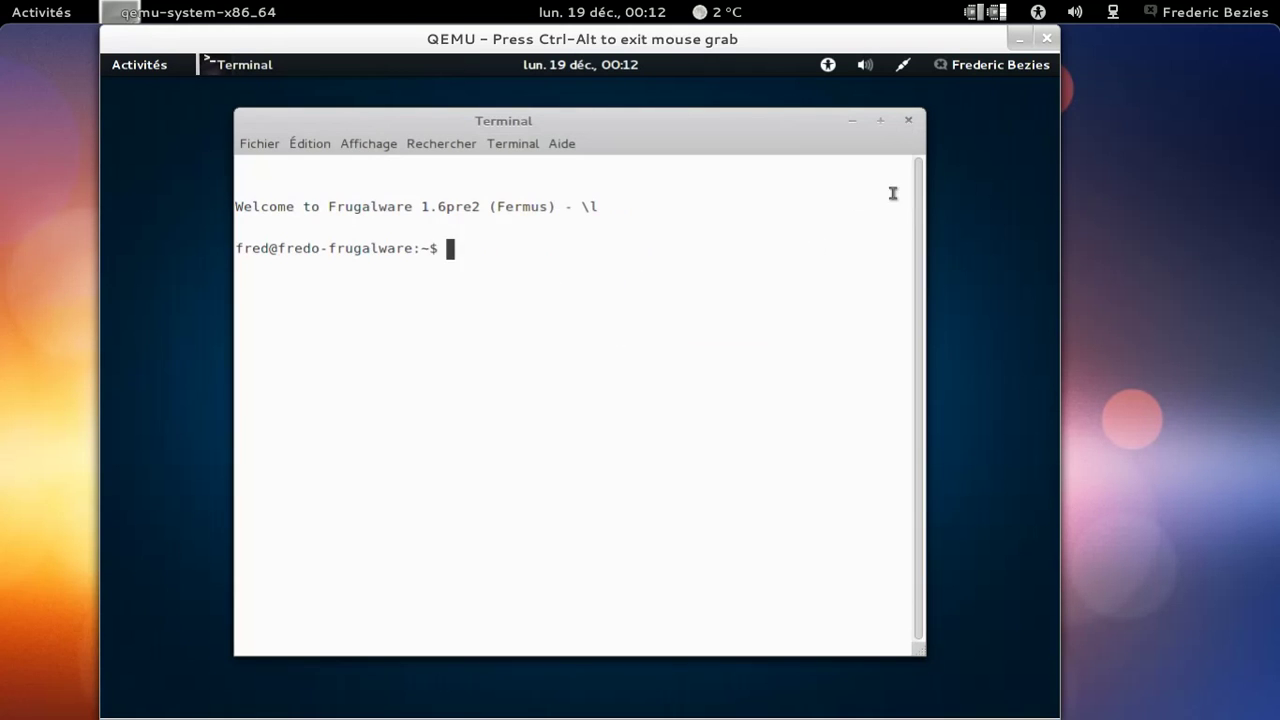
{"action": "left_click", "coordinate": [907, 119]}
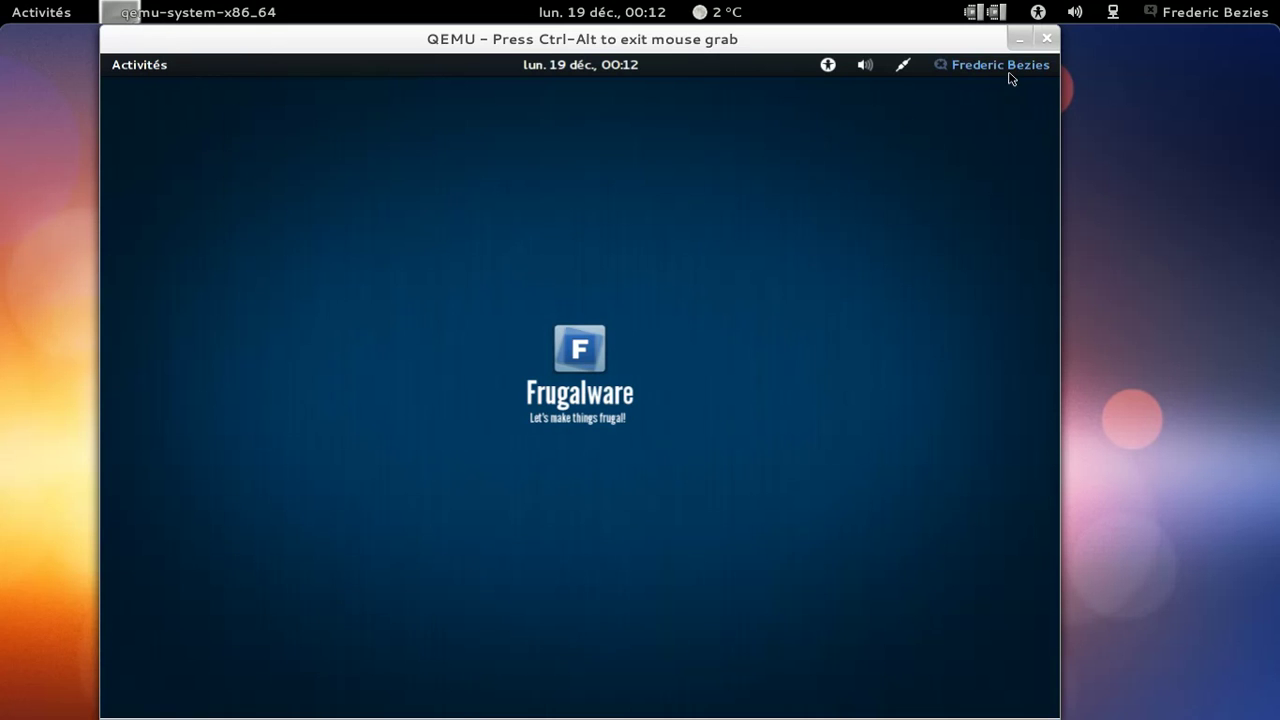
Step: Shut down the Frugalware guest system, confirming the power-off, and release the mouse from the virtual machine window
{"action": "left_click", "coordinate": [1009, 70]}
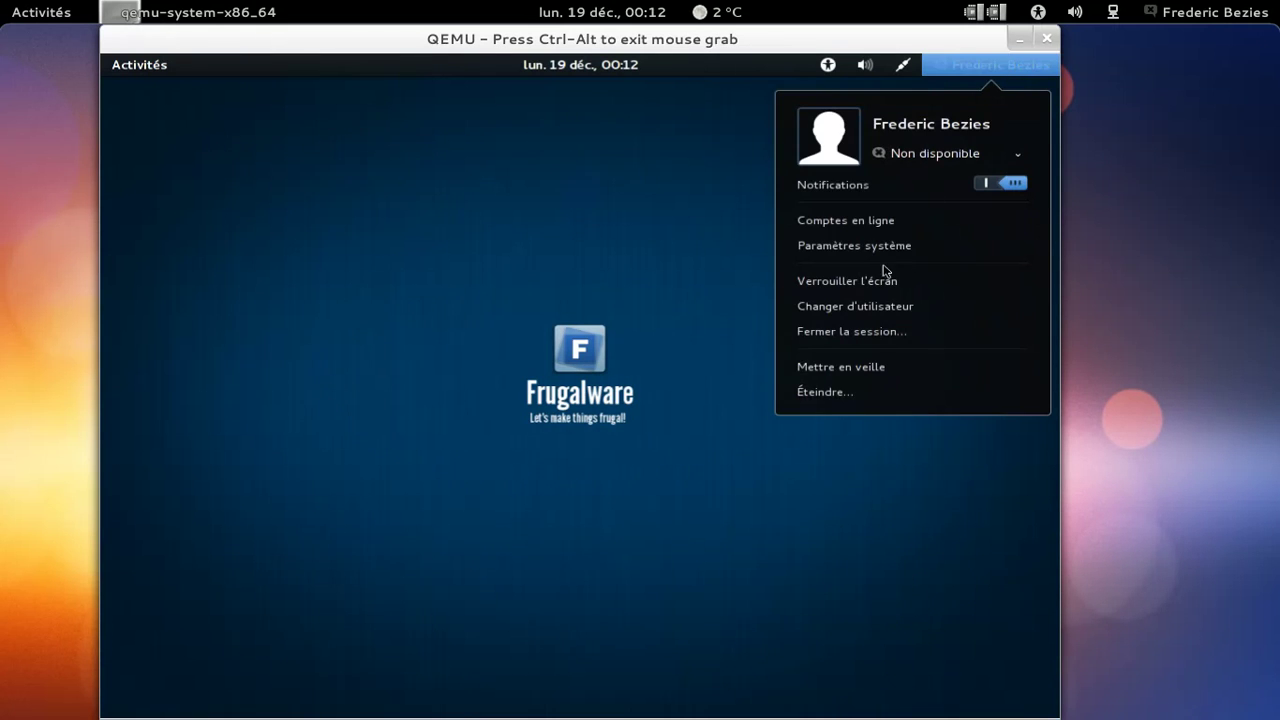
{"action": "left_click", "coordinate": [826, 396]}
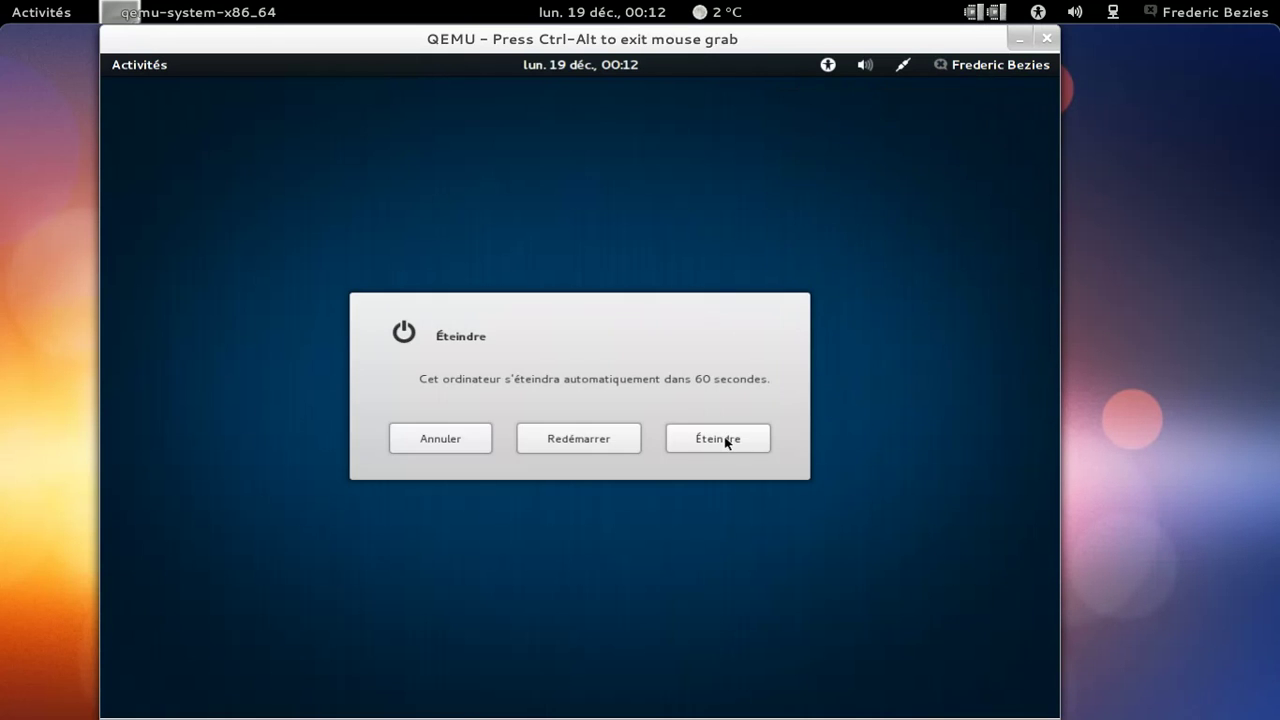
{"action": "left_click", "coordinate": [737, 437]}
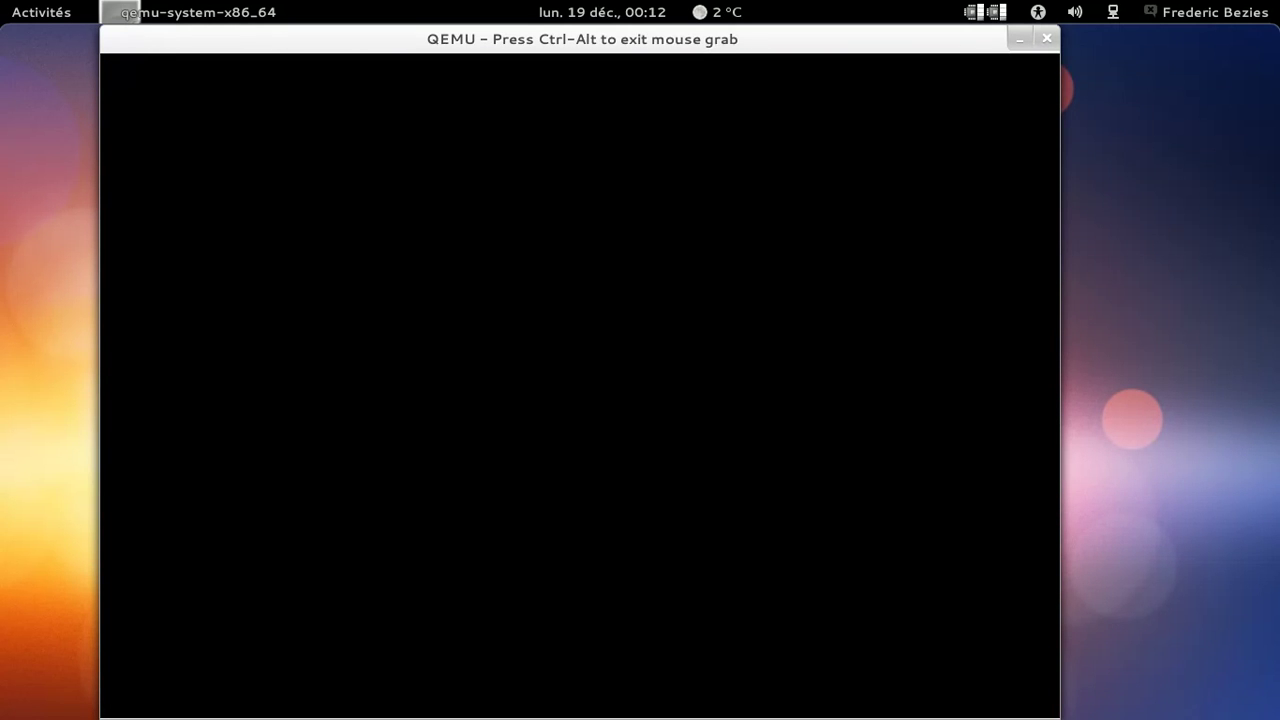
{"action": "key", "text": "ctrl+alt"}
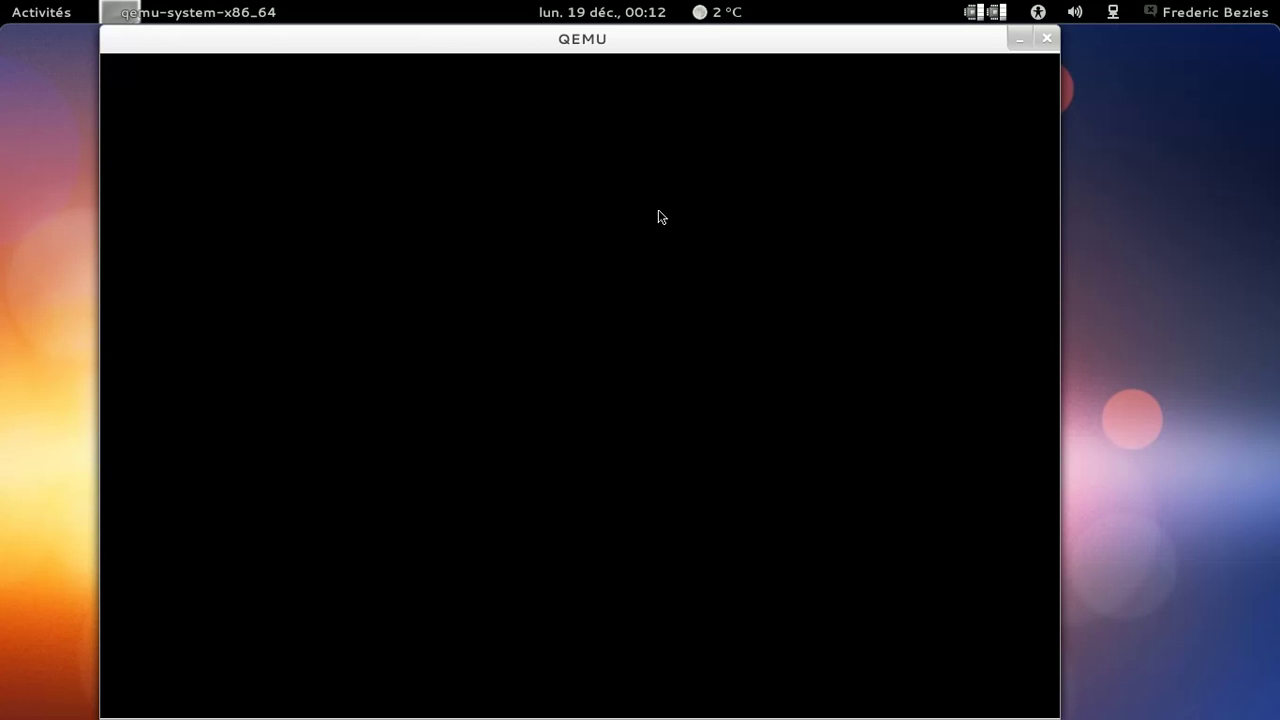